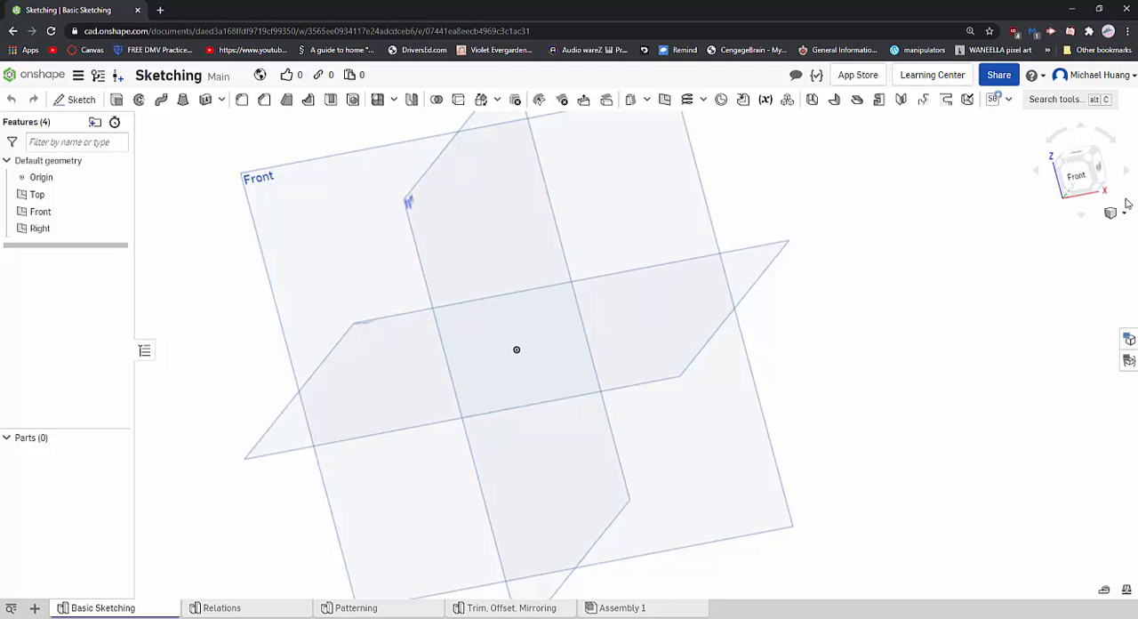
- Align the view squarely with the Front plane and try out panning, zooming and rotating around the default planes
left_click(1076, 175)
middle_click_drag(546, 305, 488, 303)
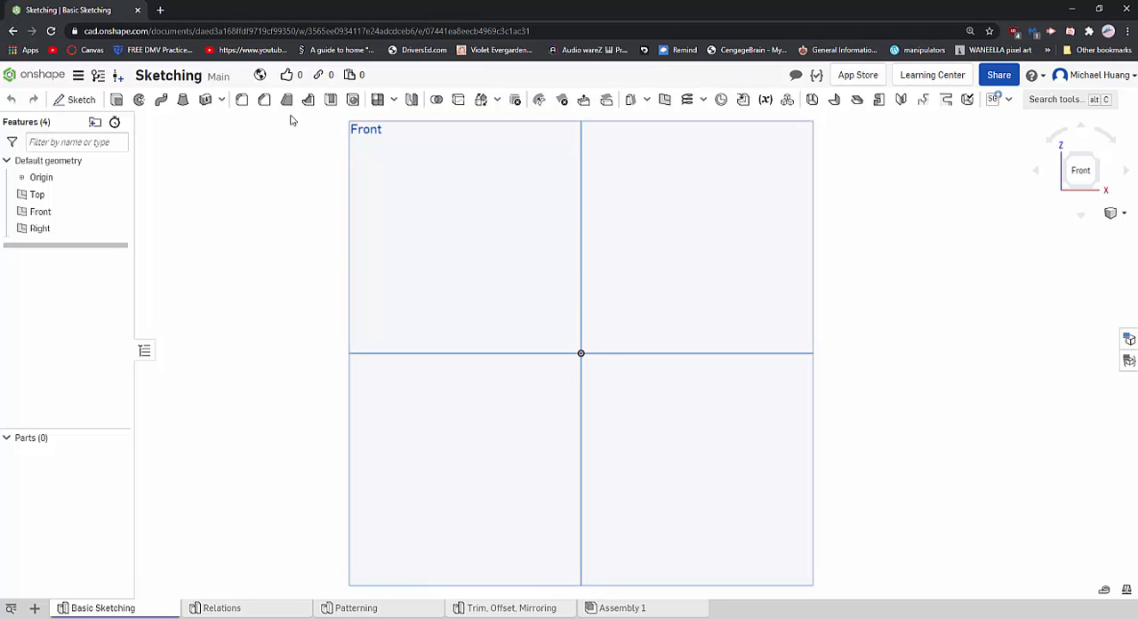
scroll(623, 498, "down", 3)
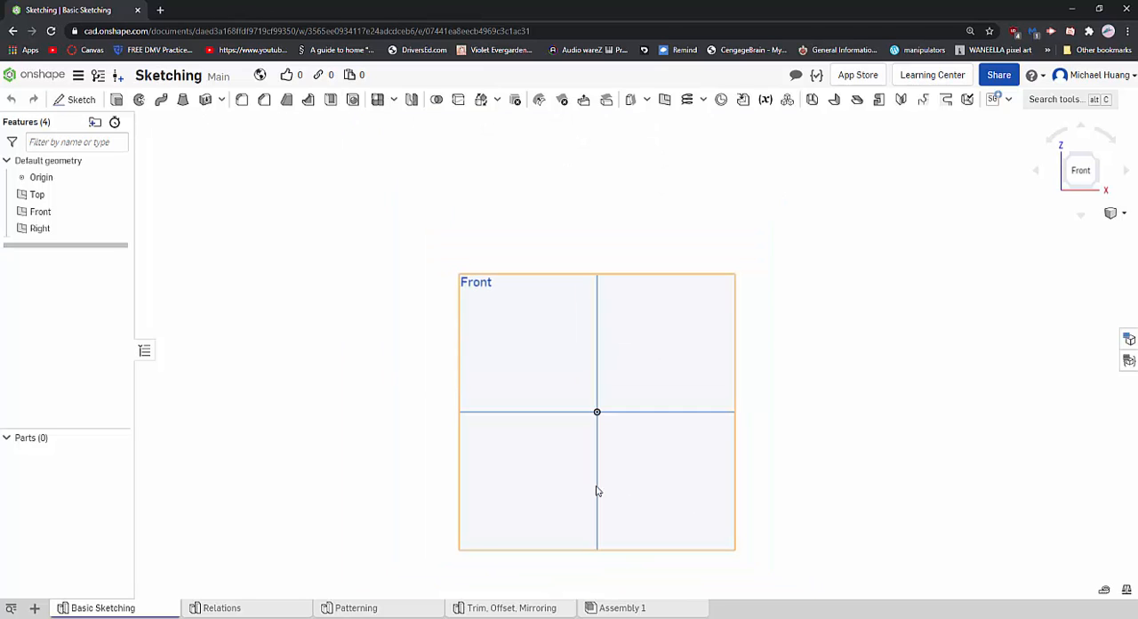
scroll(465, 389, "up", 2)
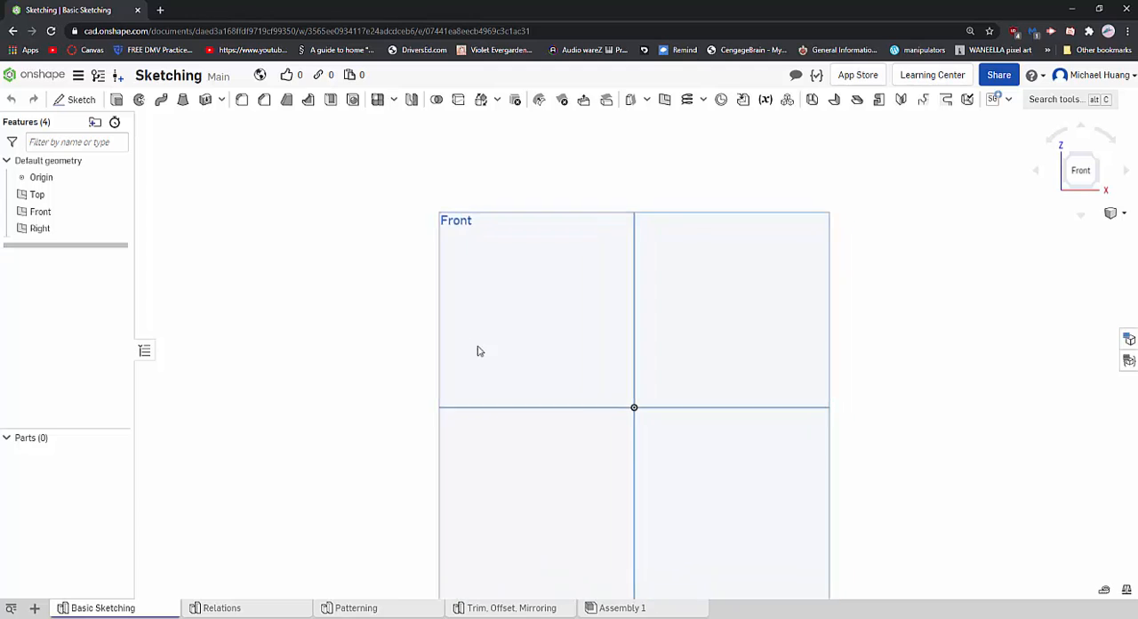
middle_click_drag(477, 346, 418, 303)
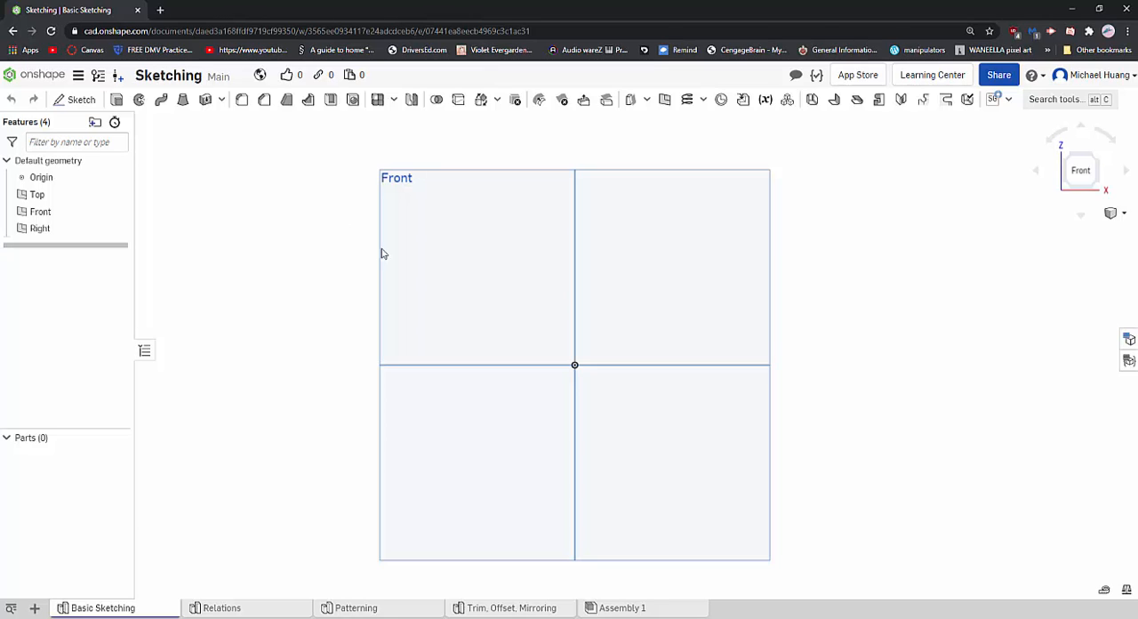
scroll(367, 297, "up", 1)
scroll(394, 326, "down", 1)
scroll(394, 326, "down", 1)
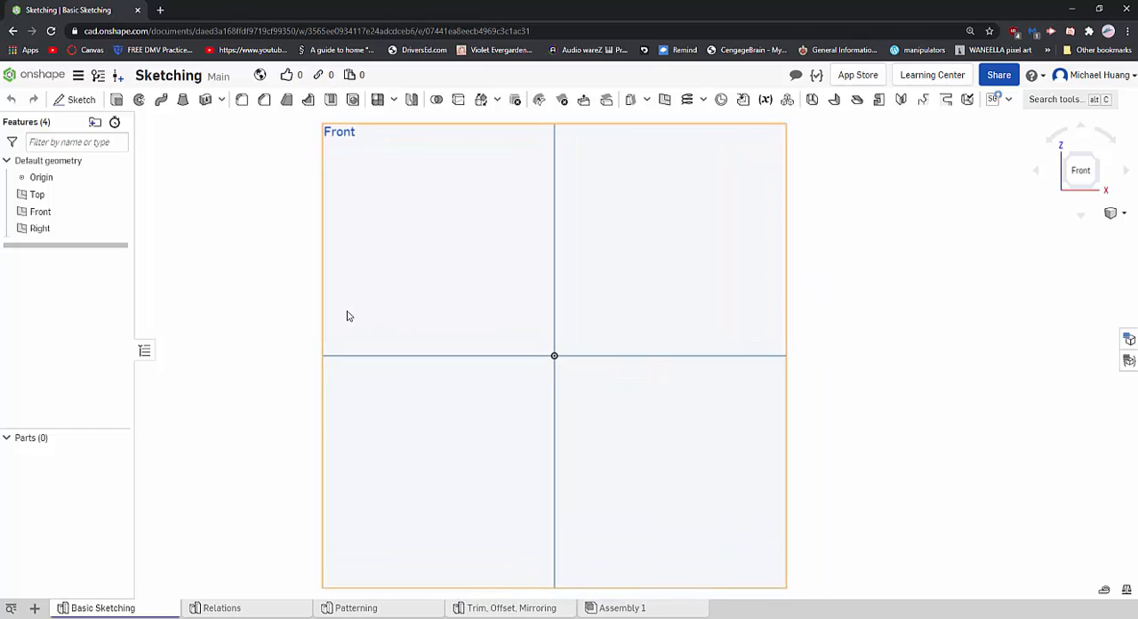
right_click_drag(485, 310, 487, 314)
left_click(1082, 171)
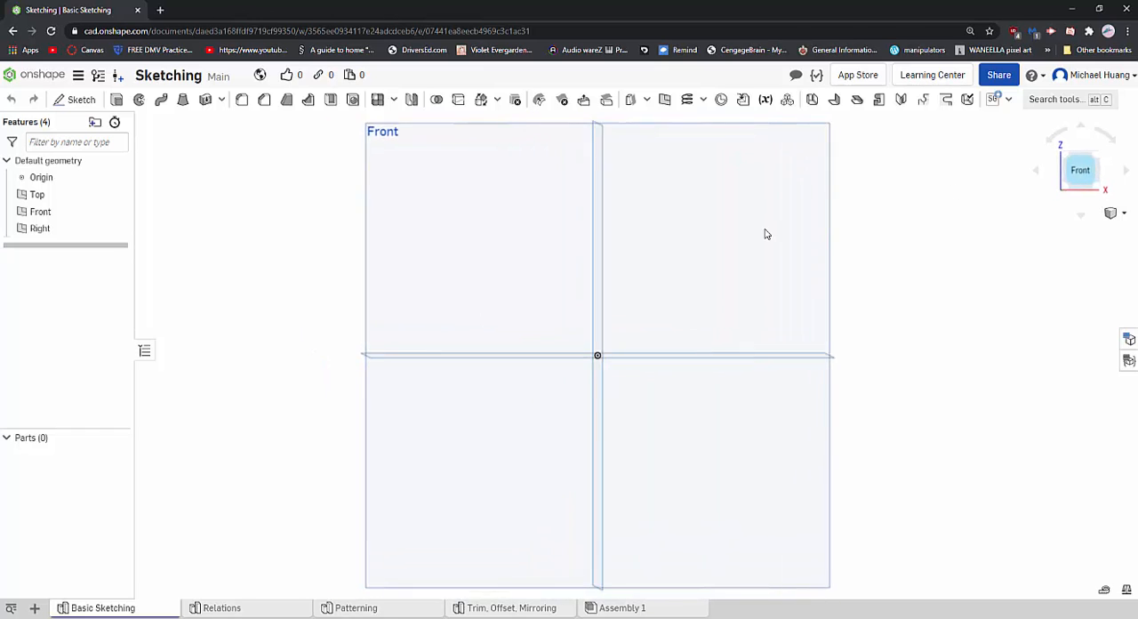
scroll(648, 274, "up", 1)
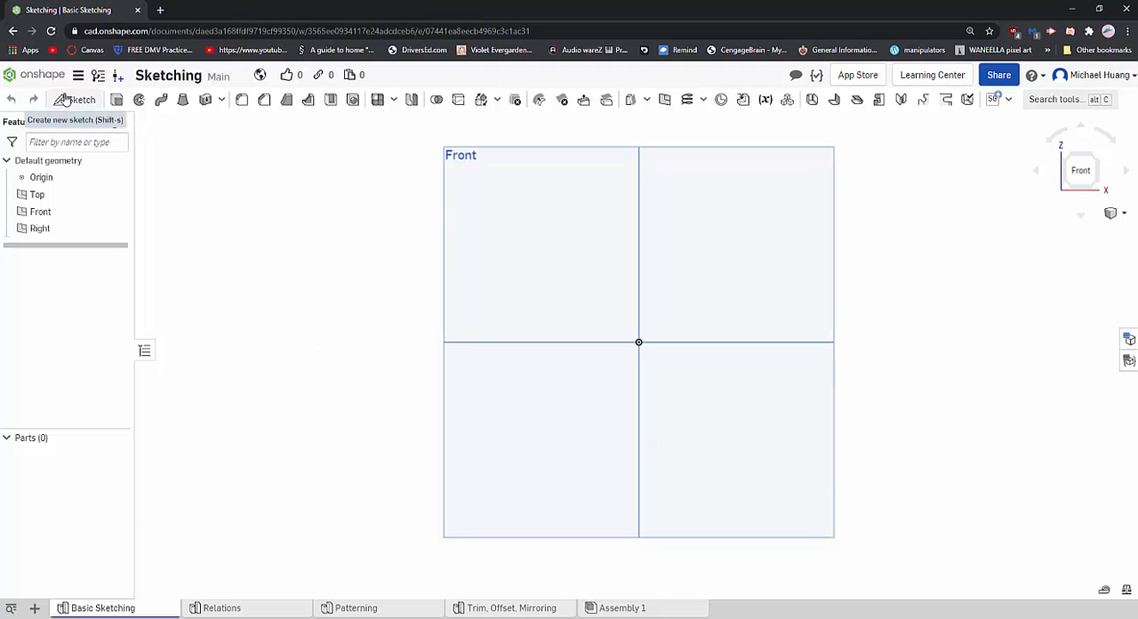
- Create an empty sketch on the Front plane and accept it
left_click(67, 99)
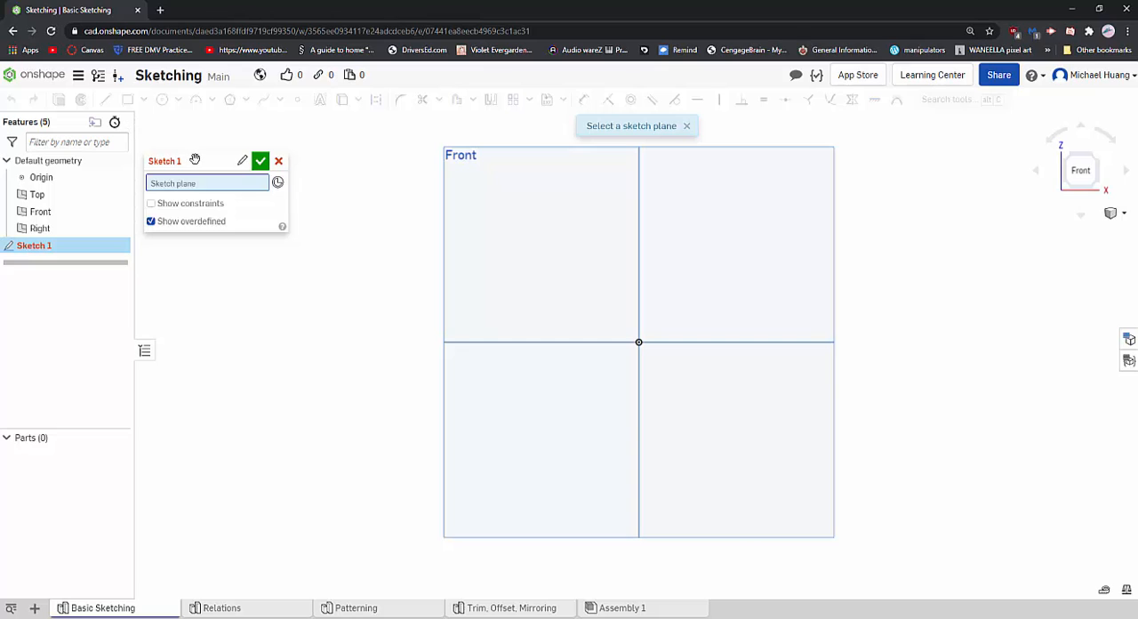
mouse_move(194, 159)
left_mouse_down()
mouse_move(190, 135)
mouse_move(233, 149)
left_mouse_up()
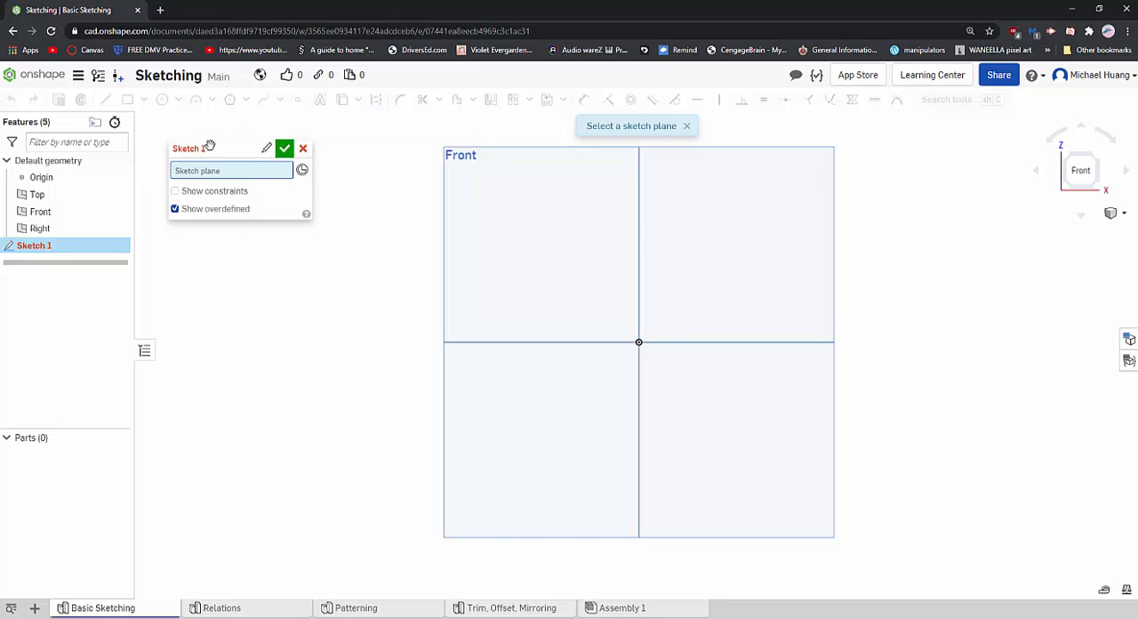
left_click_drag(226, 151, 216, 155)
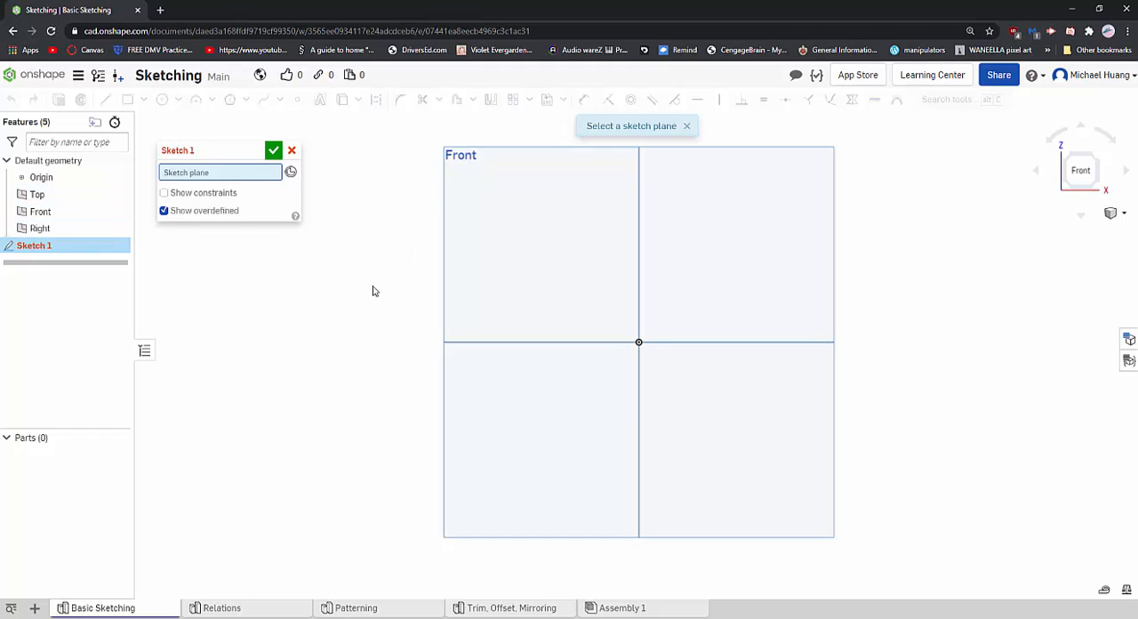
scroll(373, 286, "down", 1)
right_click_drag(391, 287, 378, 304)
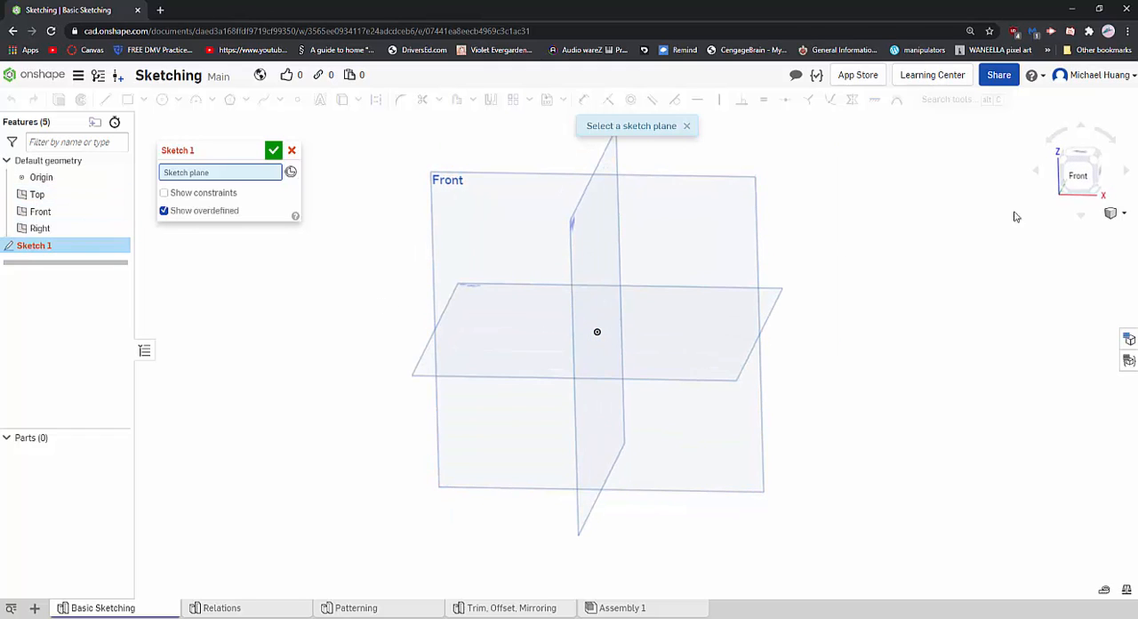
left_click(1077, 176)
left_click(453, 240)
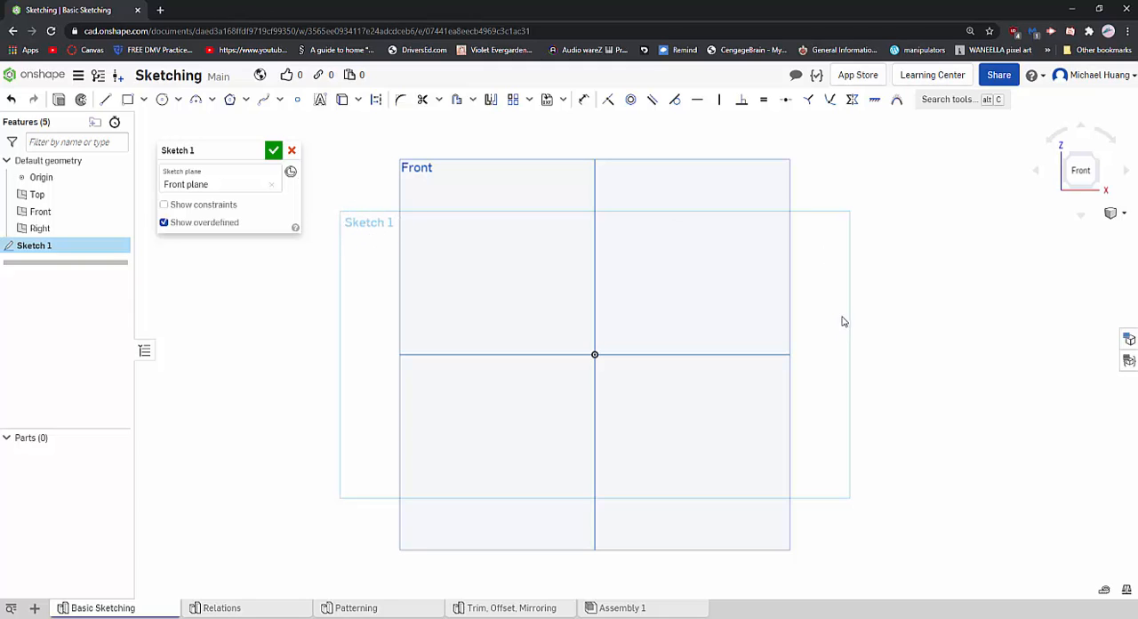
mouse_move(844, 321)
right_mouse_down()
mouse_move(800, 326)
mouse_move(844, 317)
mouse_move(817, 341)
mouse_move(841, 281)
mouse_move(832, 316)
right_mouse_up()
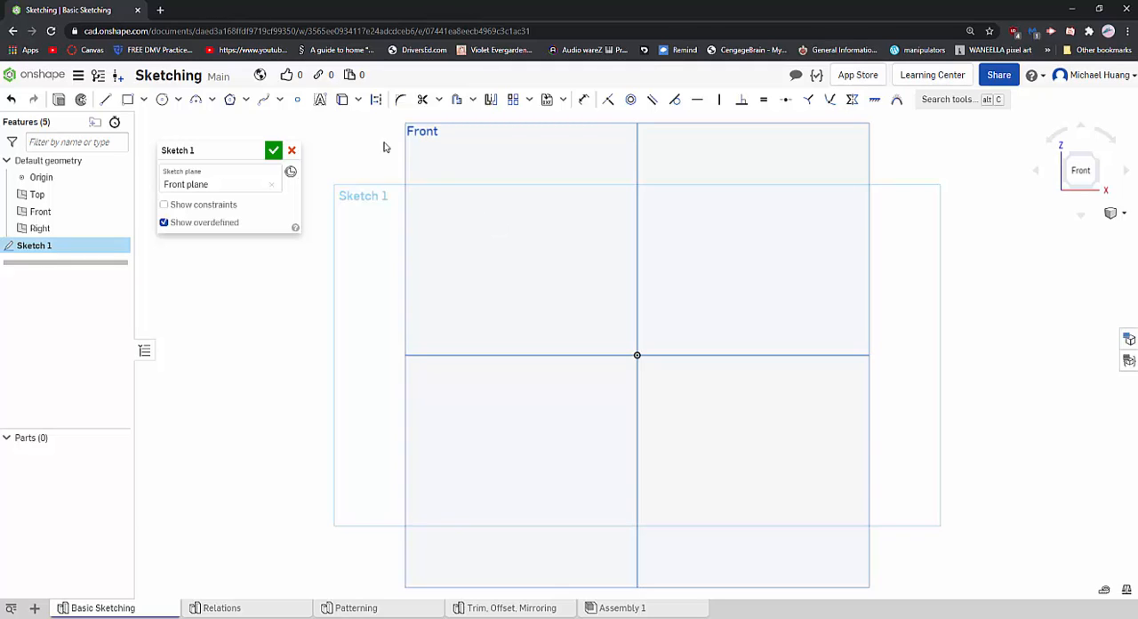
mouse_move(242, 153)
left_mouse_down()
mouse_move(219, 161)
mouse_move(284, 157)
left_mouse_up()
left_click(267, 219)
left_click(316, 157)
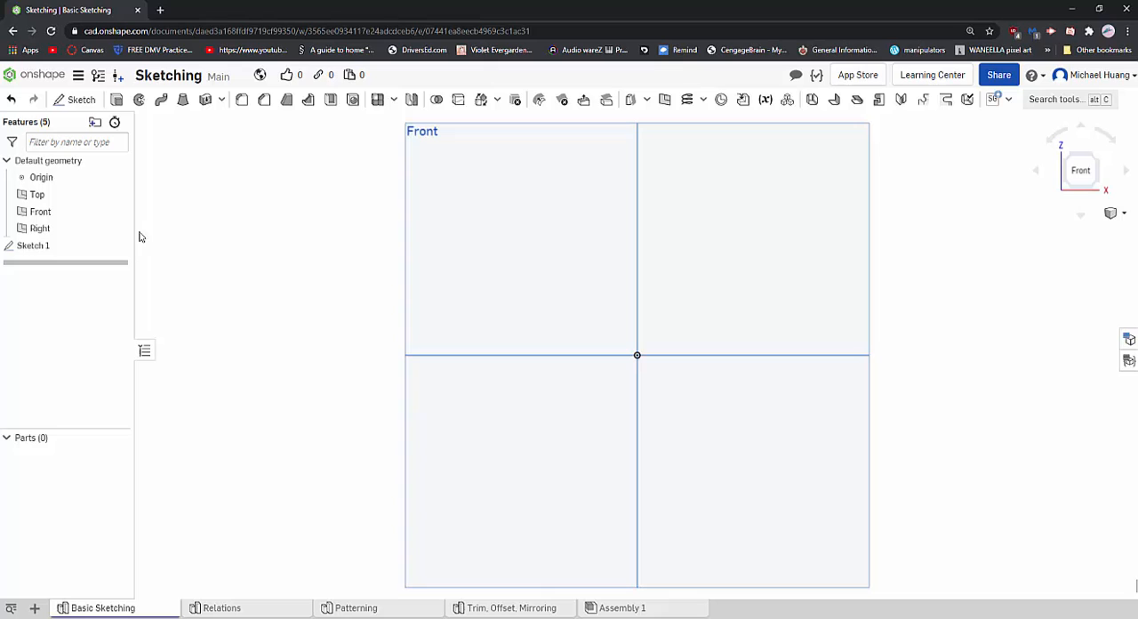
double_click(62, 248)
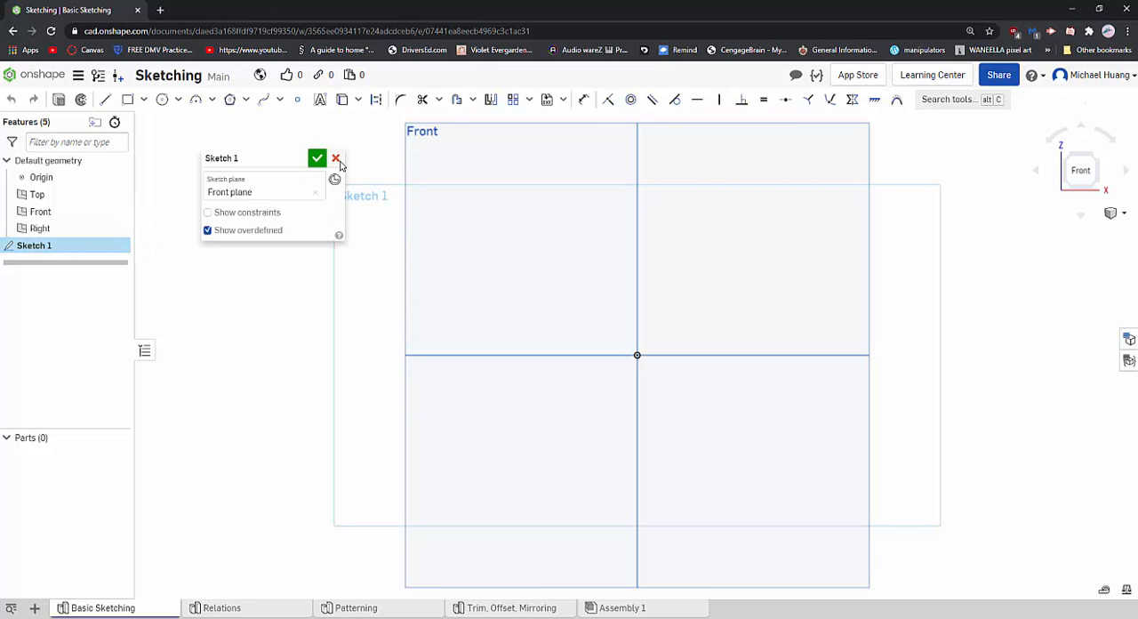
left_click(336, 158)
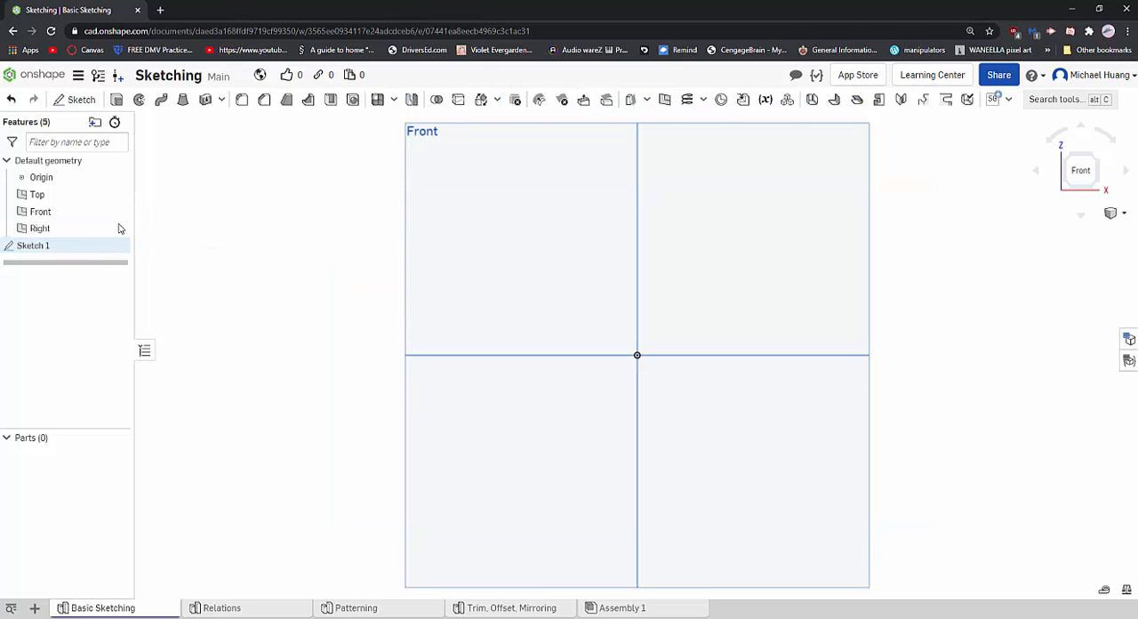
left_click(78, 100)
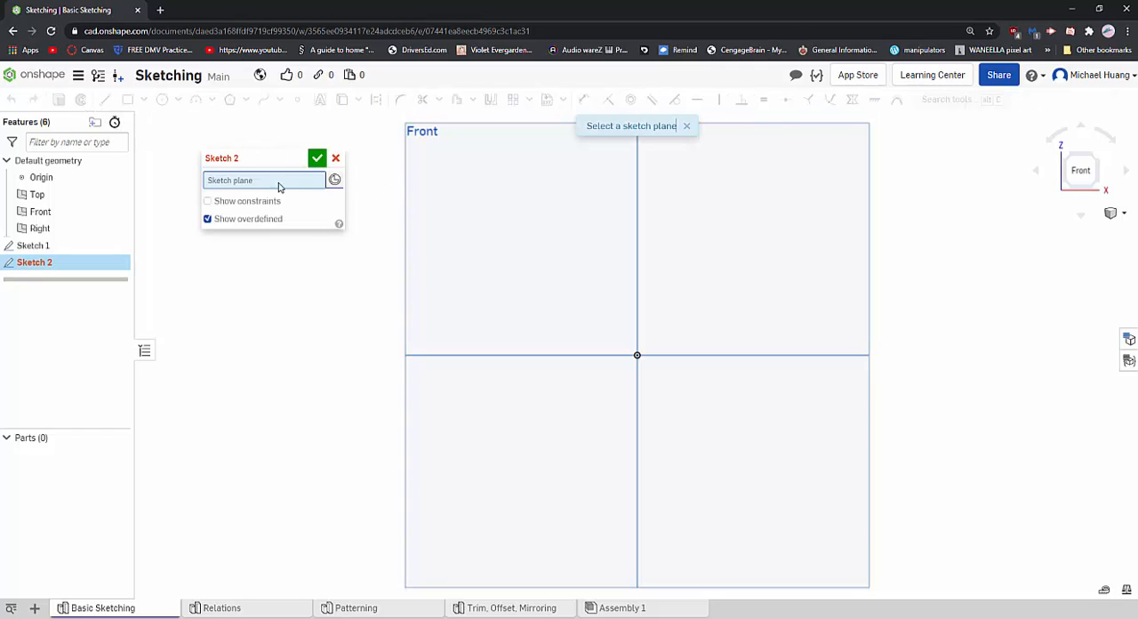
left_click(445, 188)
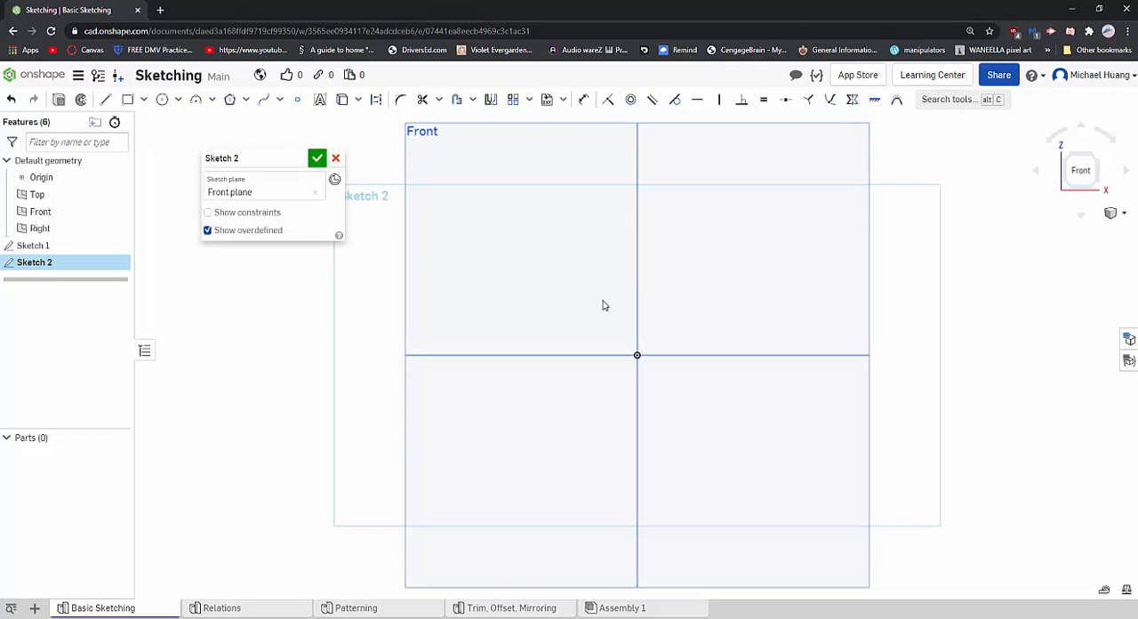
left_click(336, 159)
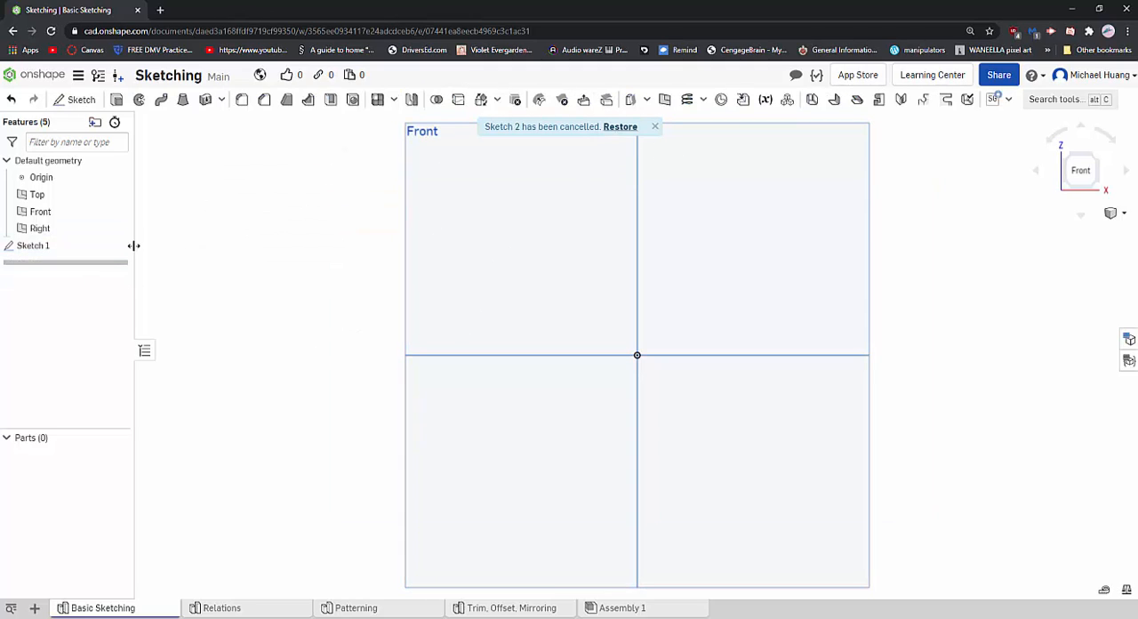
- Reopen Sketch 1 for editing without changing its name or plane
double_click(62, 248)
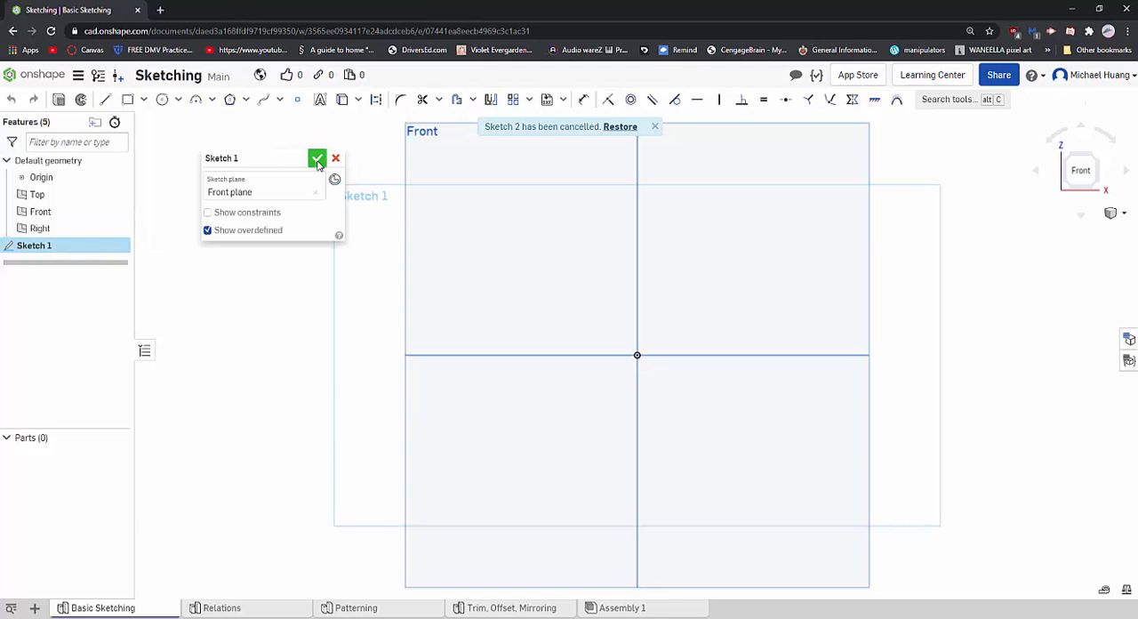
left_click_drag(261, 157, 274, 159)
left_click(267, 162)
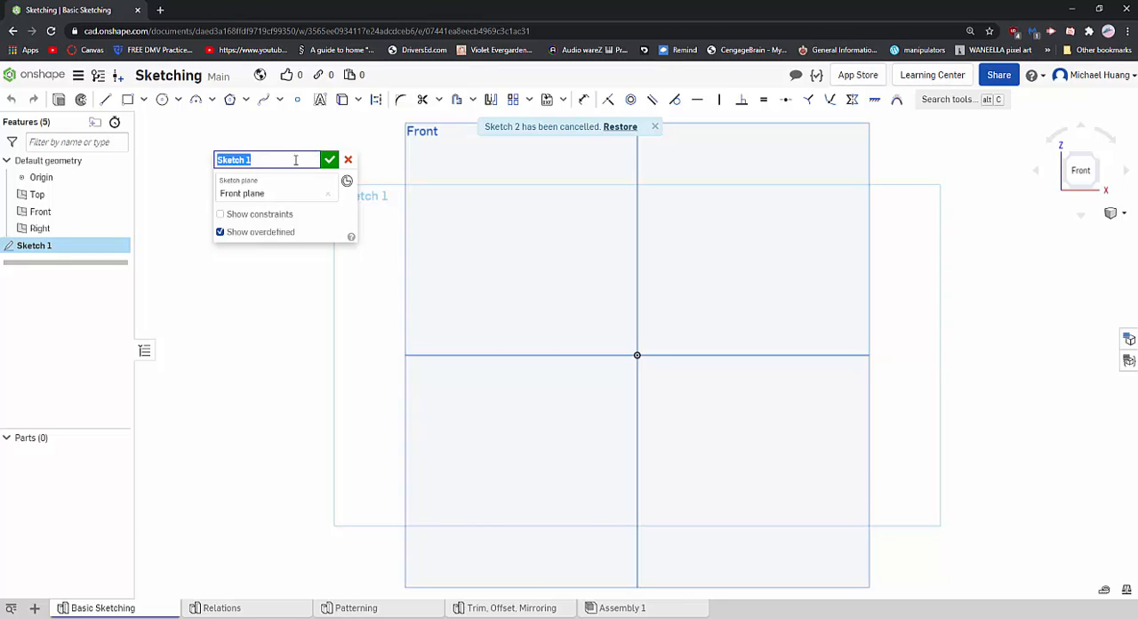
left_click(337, 214)
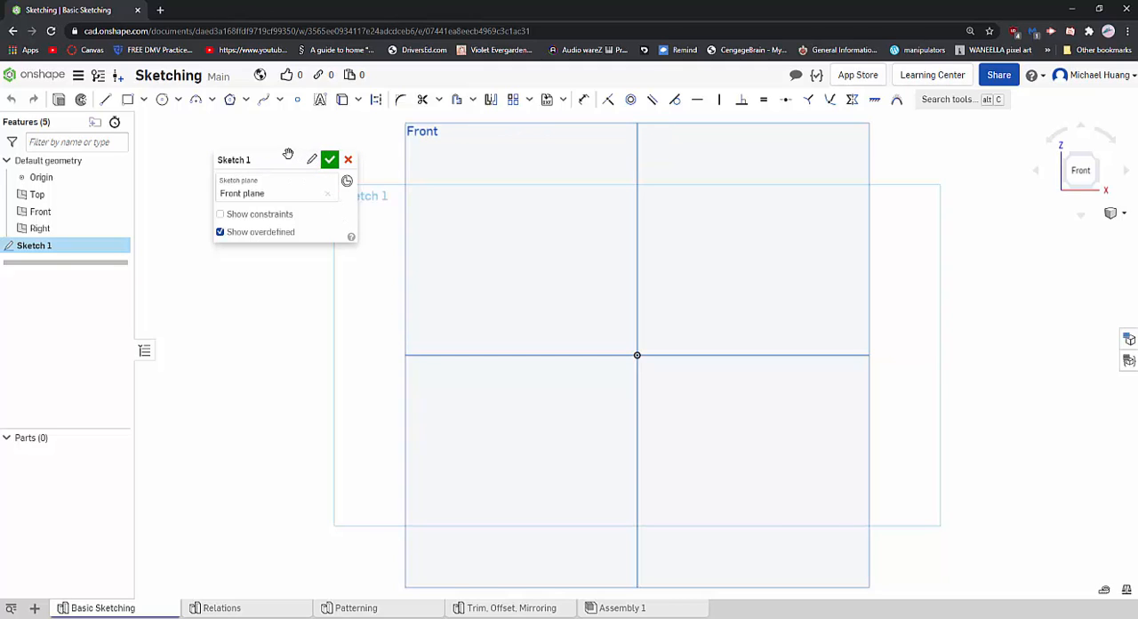
left_click_drag(290, 155, 237, 161)
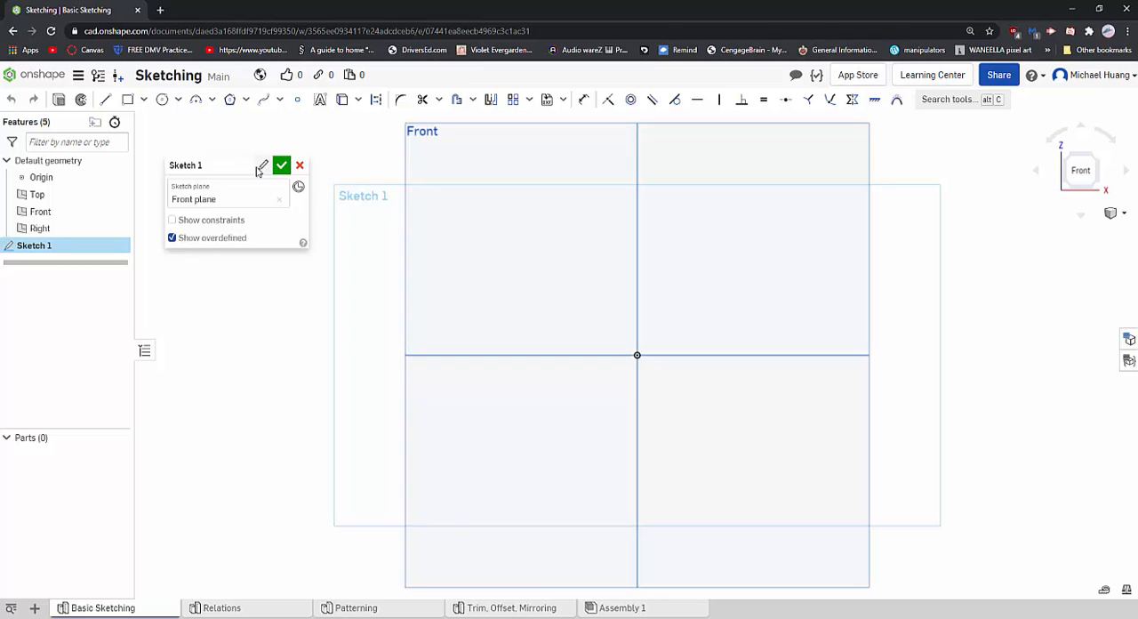
left_click(282, 166)
double_click(71, 253)
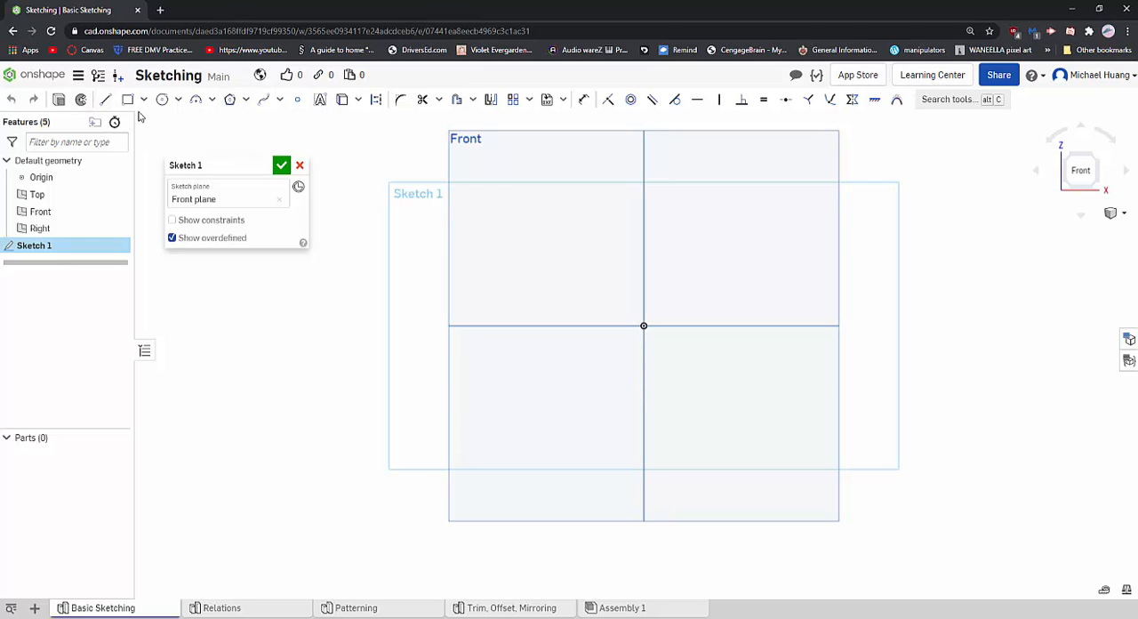
middle_click_drag(536, 244, 487, 285)
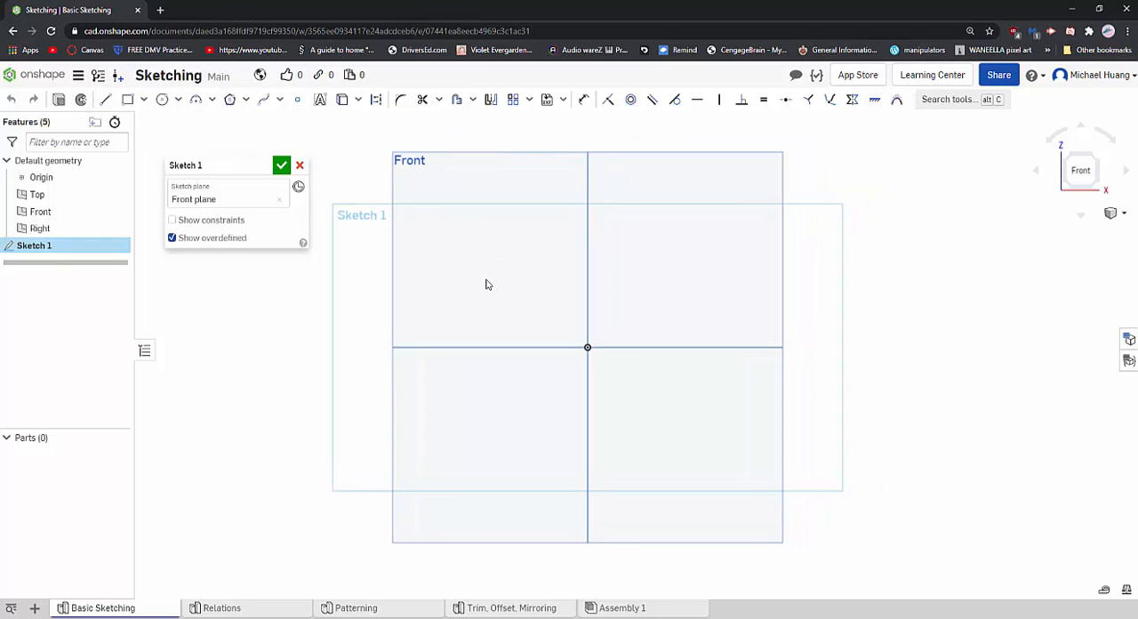
- Draw a closed, tilted four-sided shape with the Line tool above the origin, with sides about 1.46, 1.28, 1.3 and 1.29
left_click(106, 103)
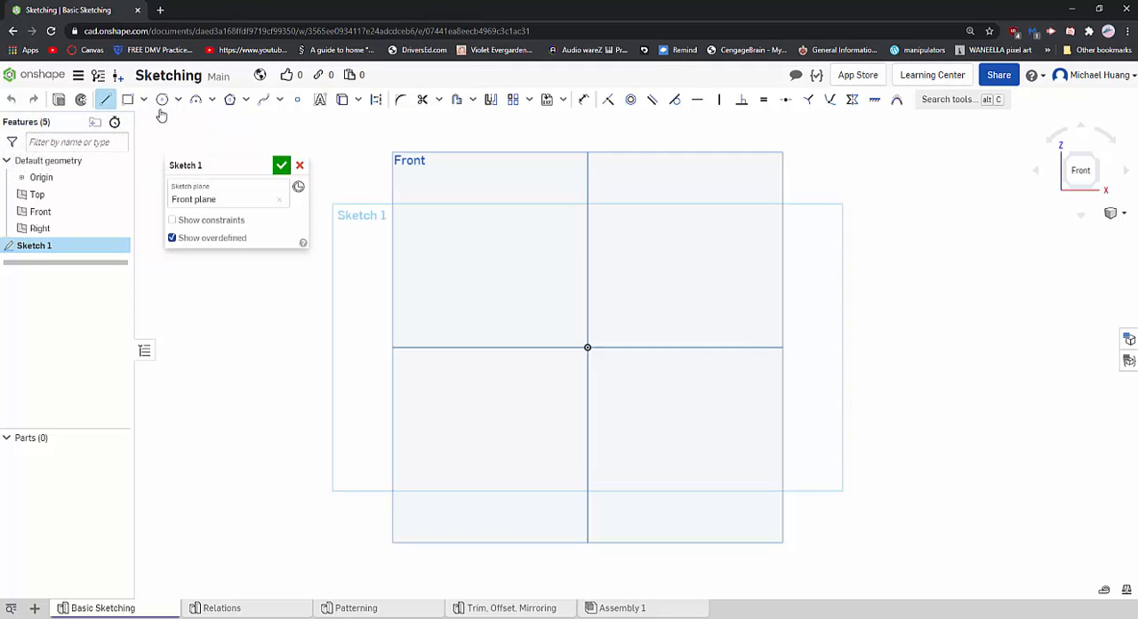
left_click(112, 102)
left_click(106, 100)
left_click(104, 99)
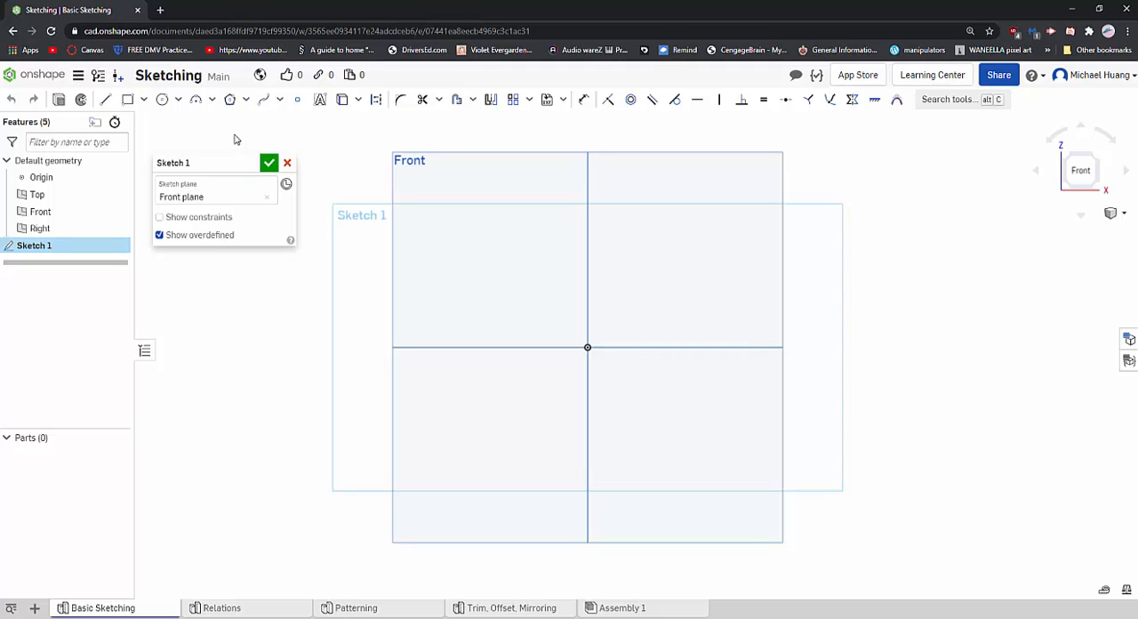
left_click(105, 99)
mouse_move(629, 291)
left_mouse_down()
mouse_move(632, 254)
mouse_move(673, 293)
mouse_move(559, 205)
left_mouse_up()
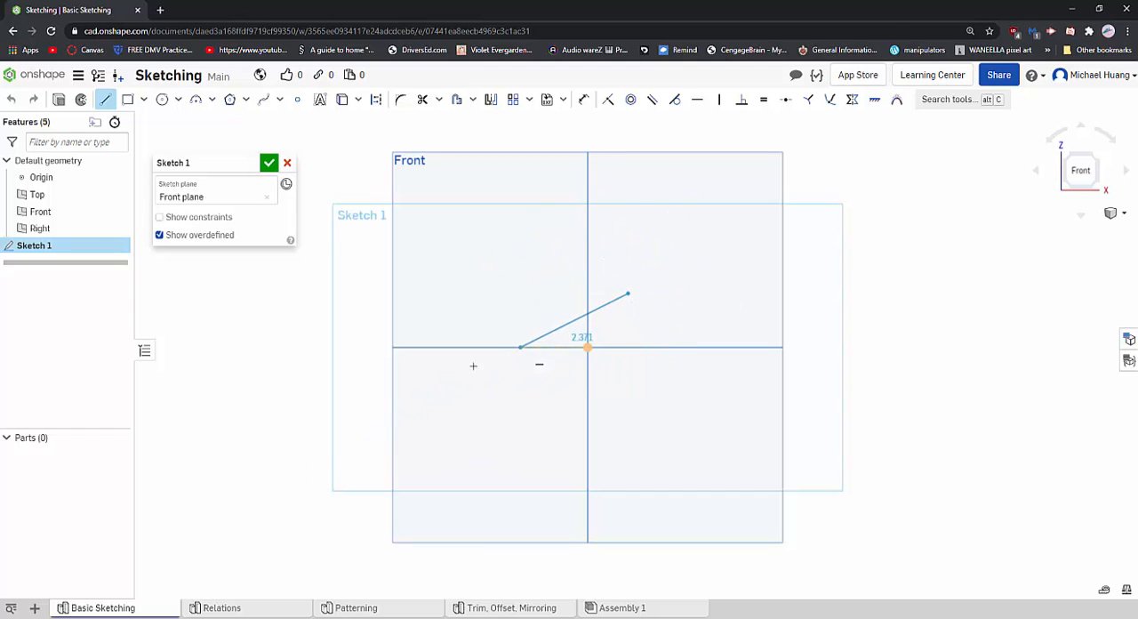
left_click(698, 230)
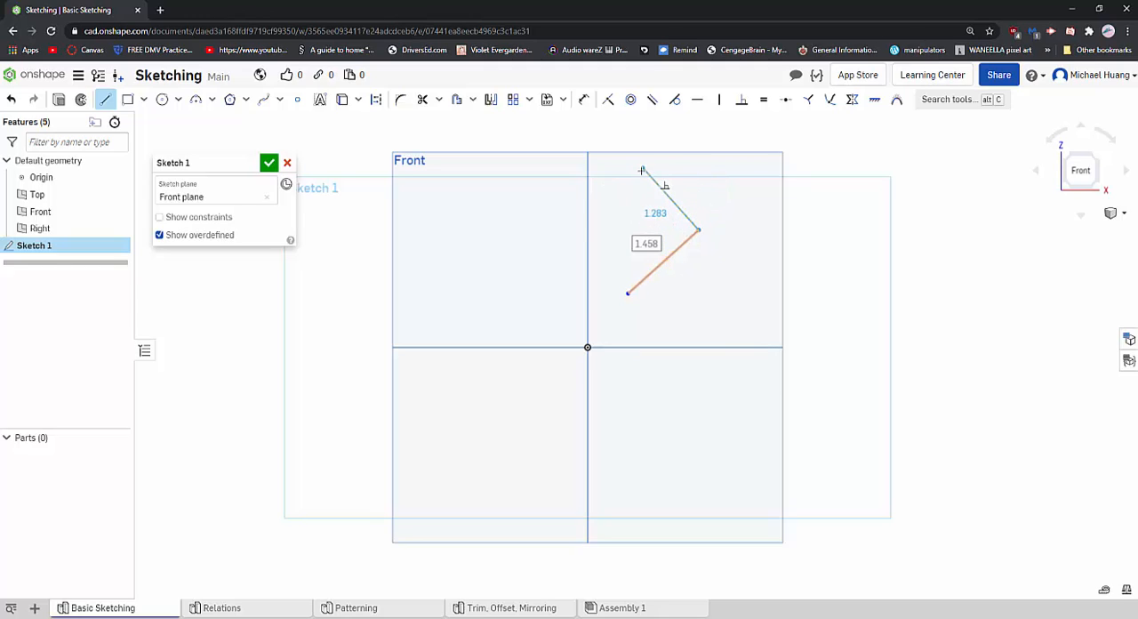
left_click(642, 169)
left_click(581, 223)
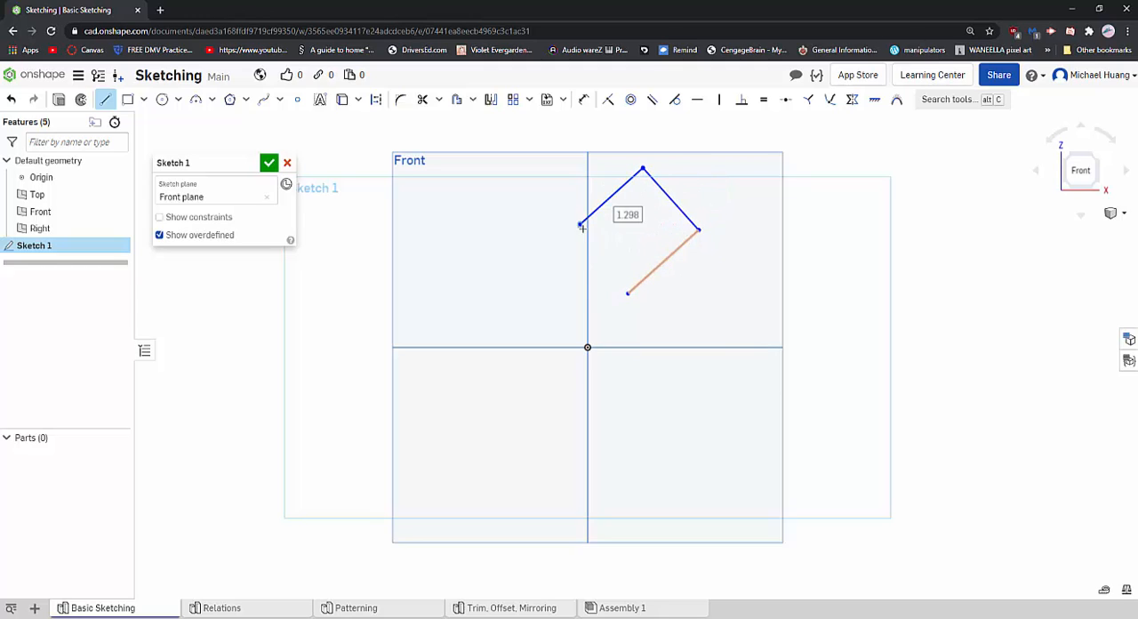
left_click(628, 293)
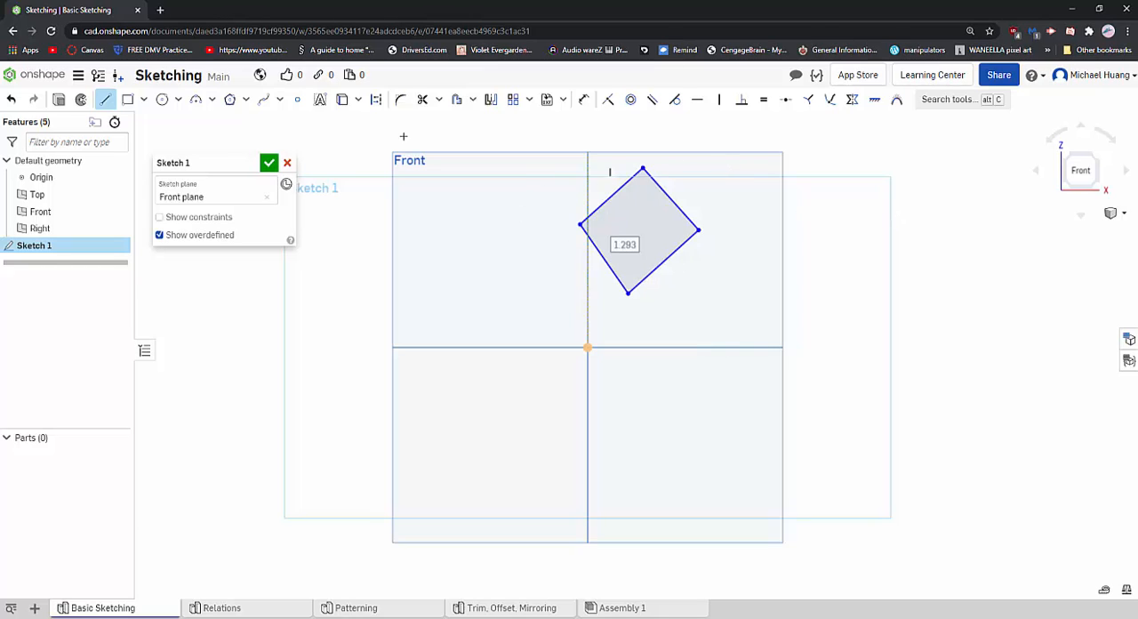
left_click(106, 101)
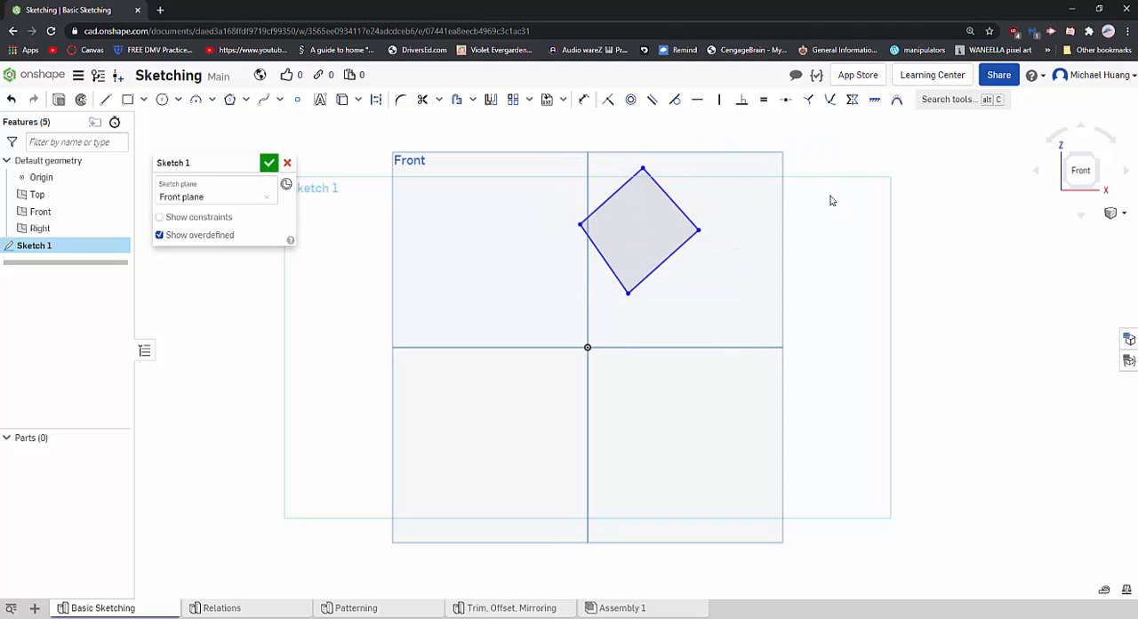
- Delete all four lines of the tilted quadrilateral
left_click_drag(705, 223, 528, 308)
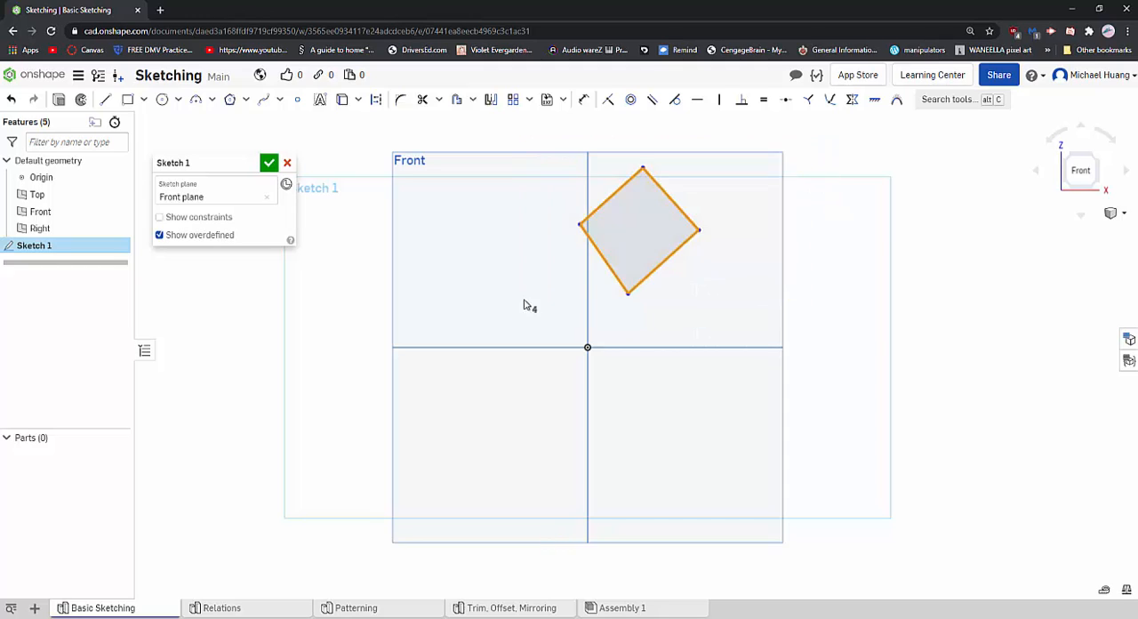
key("Delete")
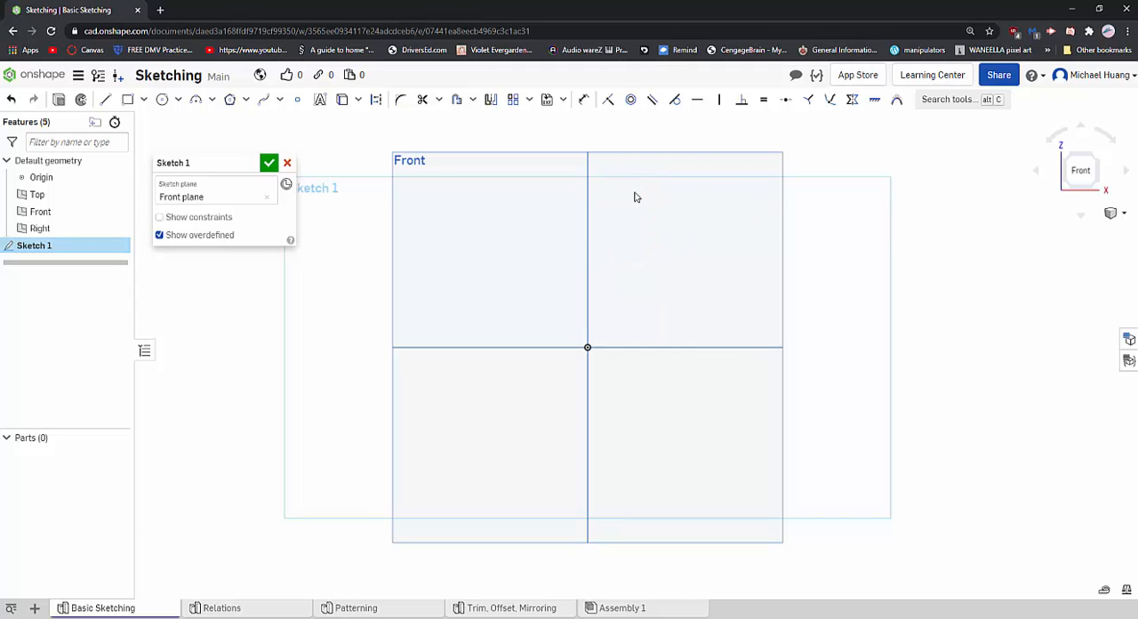
- Draw a single slanted line about 1.31 long in the upper-right quadrant of the Front plane
left_click(105, 98)
left_click(626, 288)
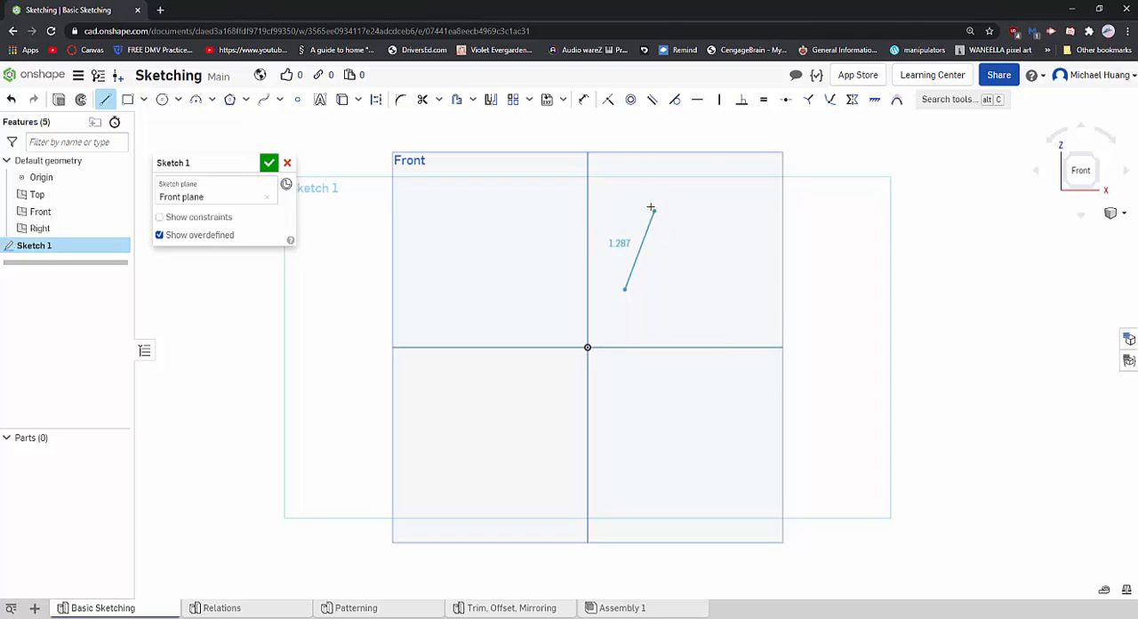
left_click(662, 213)
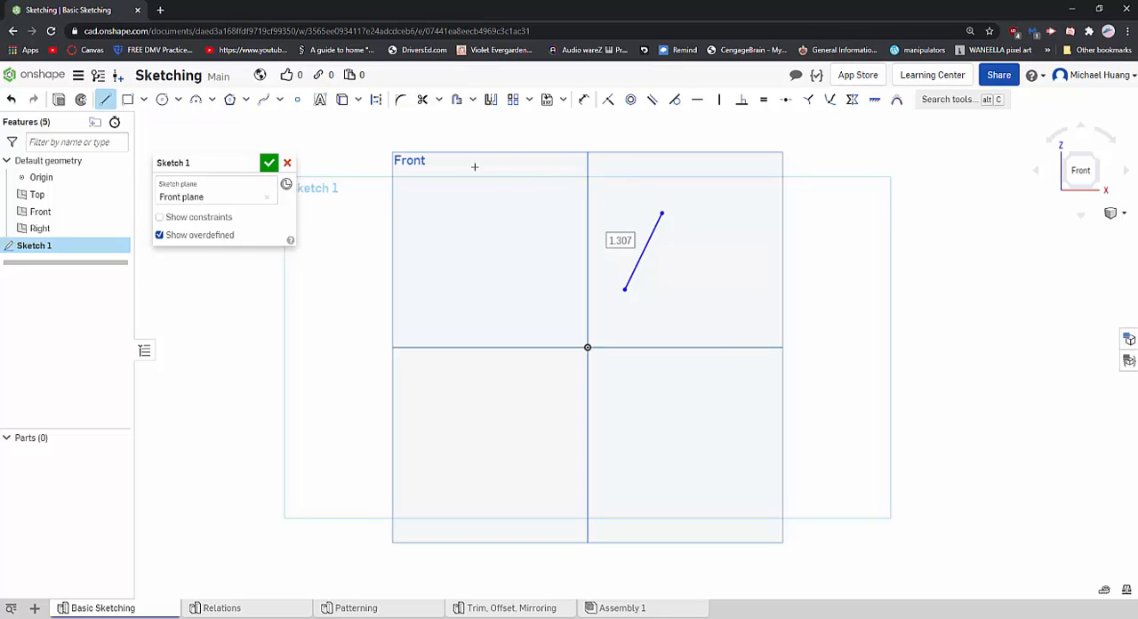
key("Escape")
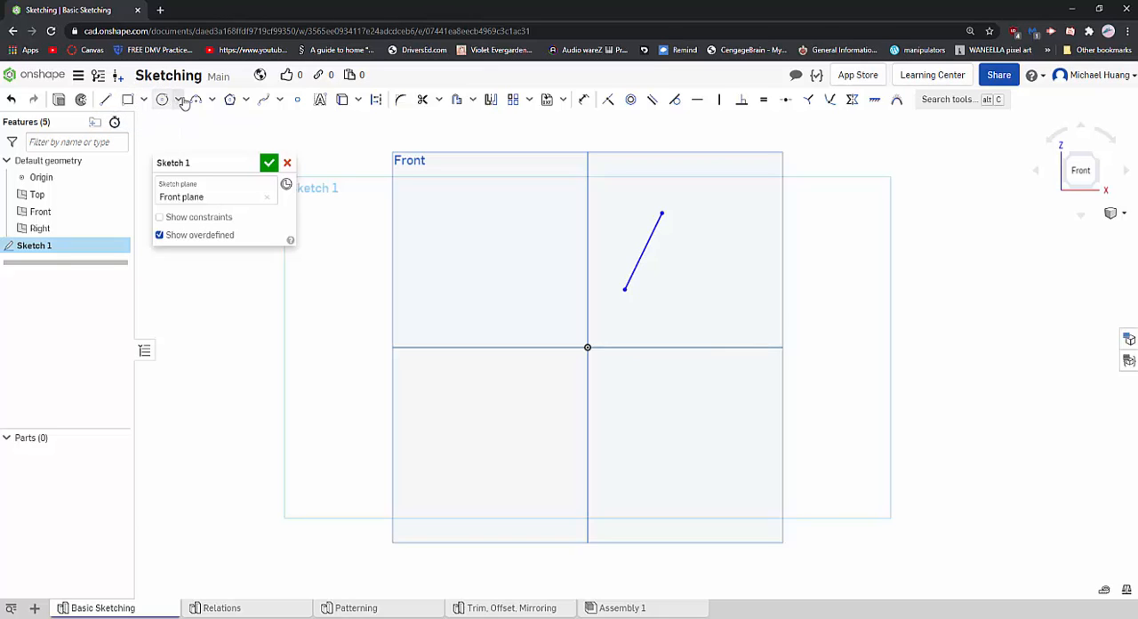
left_click(142, 101)
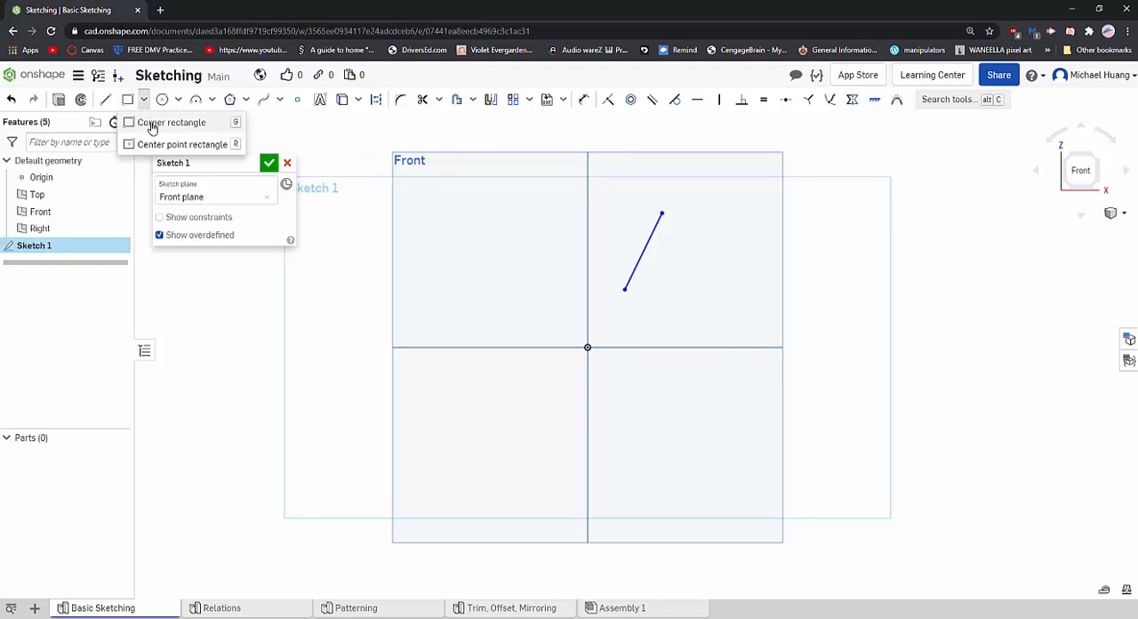
left_click(154, 145)
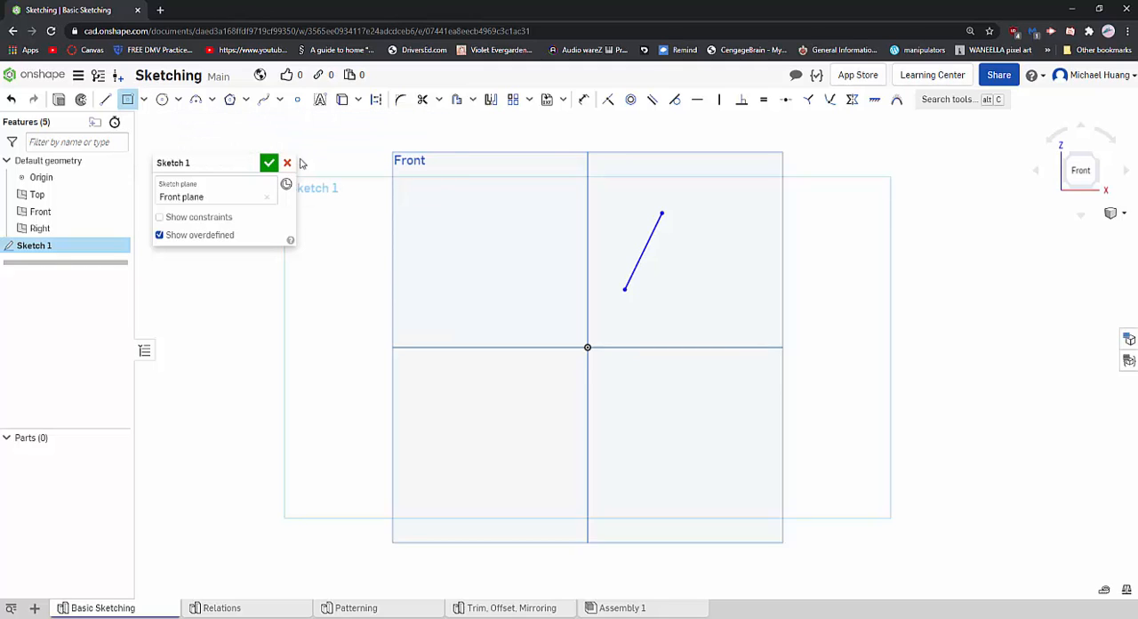
left_click(587, 347)
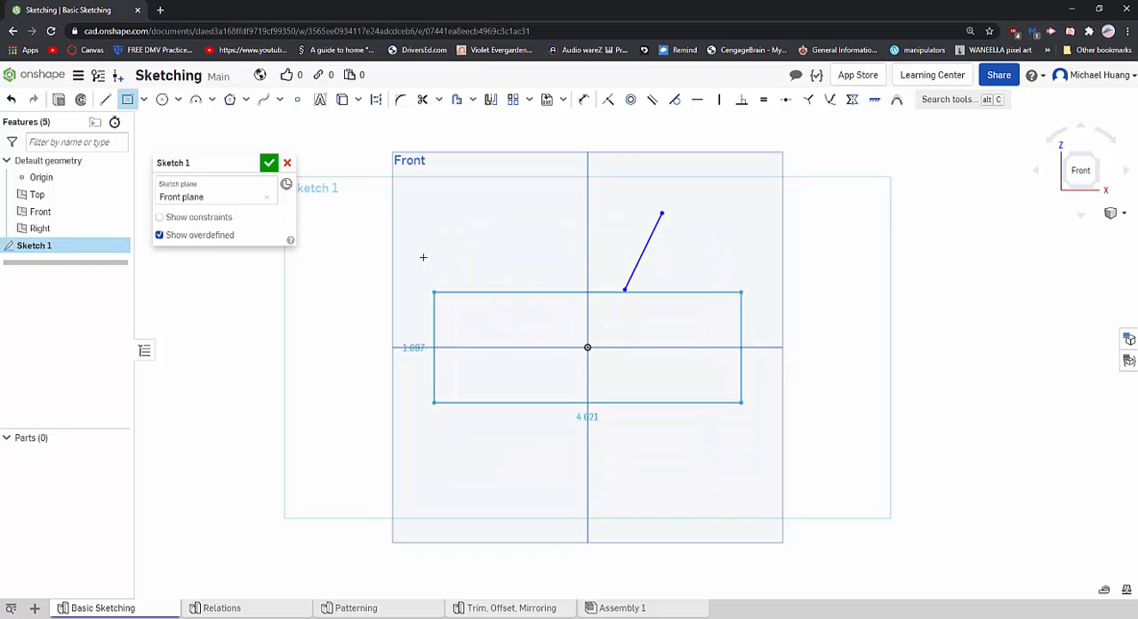
key("Escape")
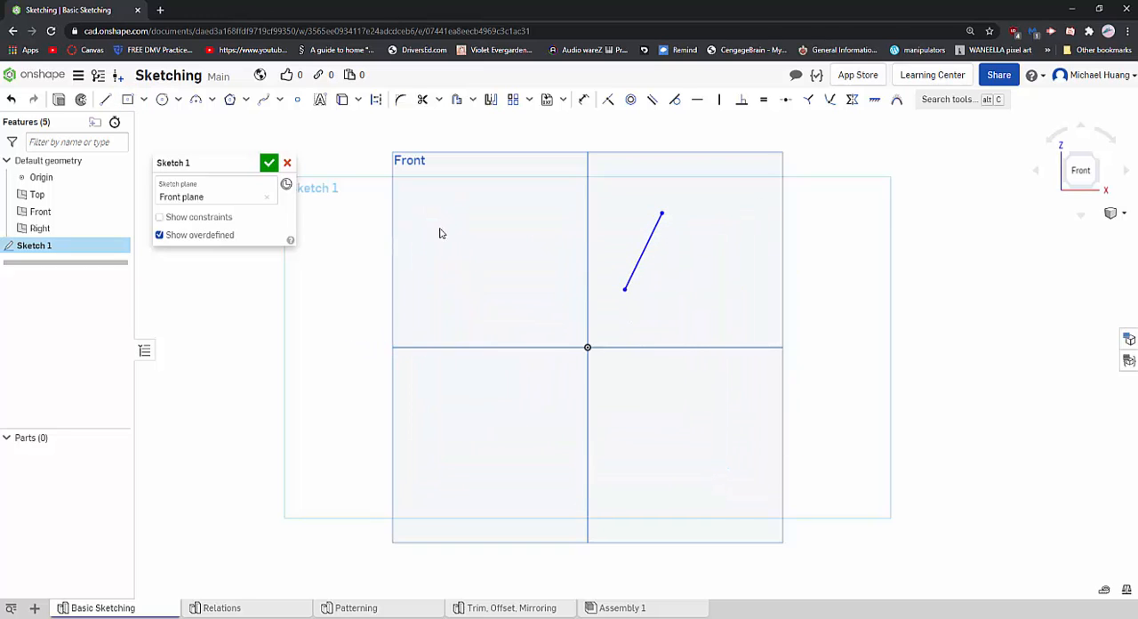
- Draw a corner rectangle from the origin into the upper-left quadrant, about 3.51 wide and 2.80 high
left_click(143, 99)
left_click(160, 123)
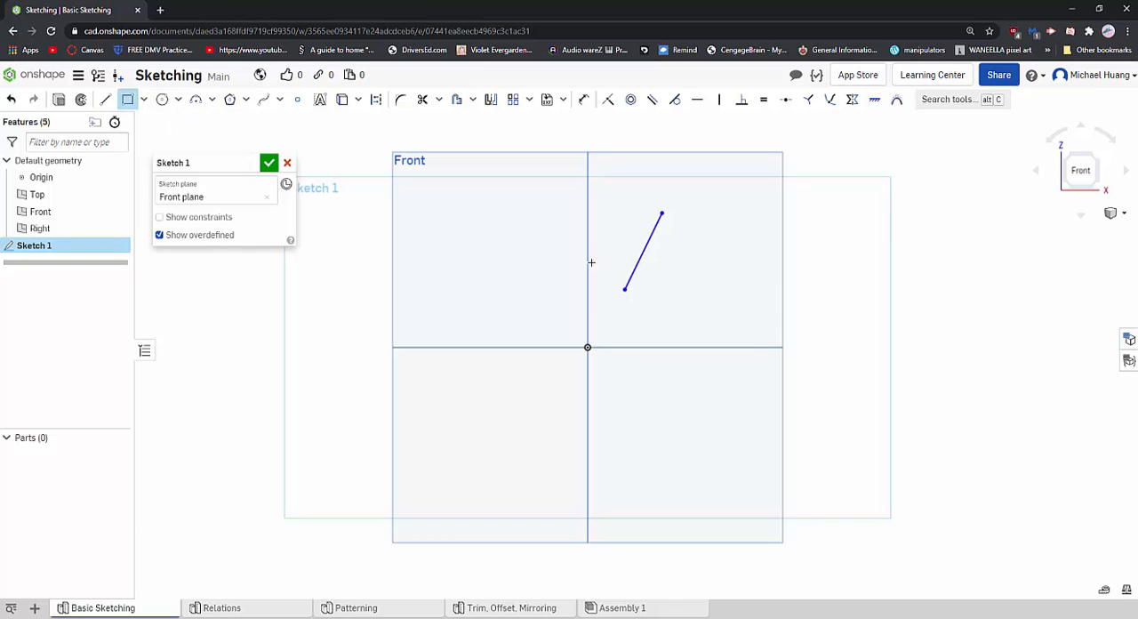
left_click(587, 347)
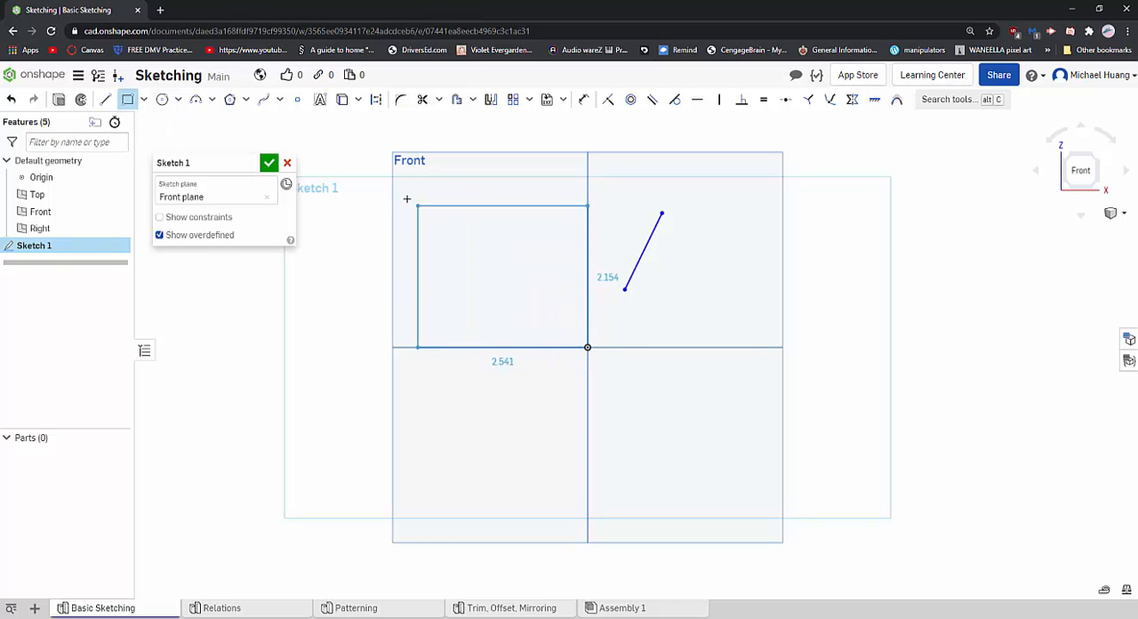
left_click(358, 165)
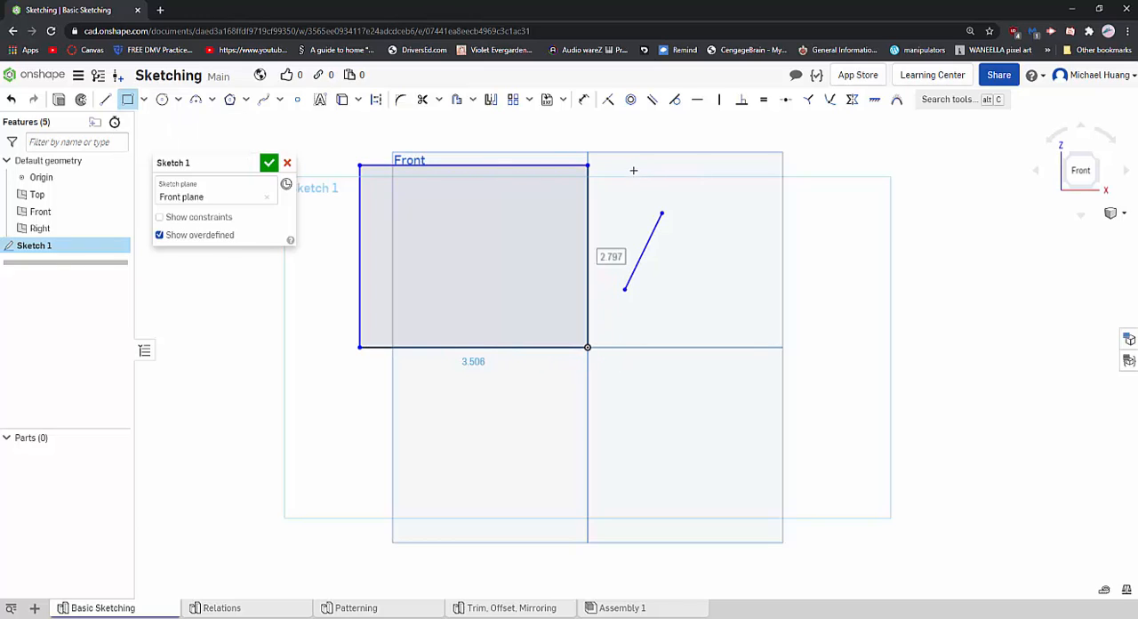
left_click(127, 98)
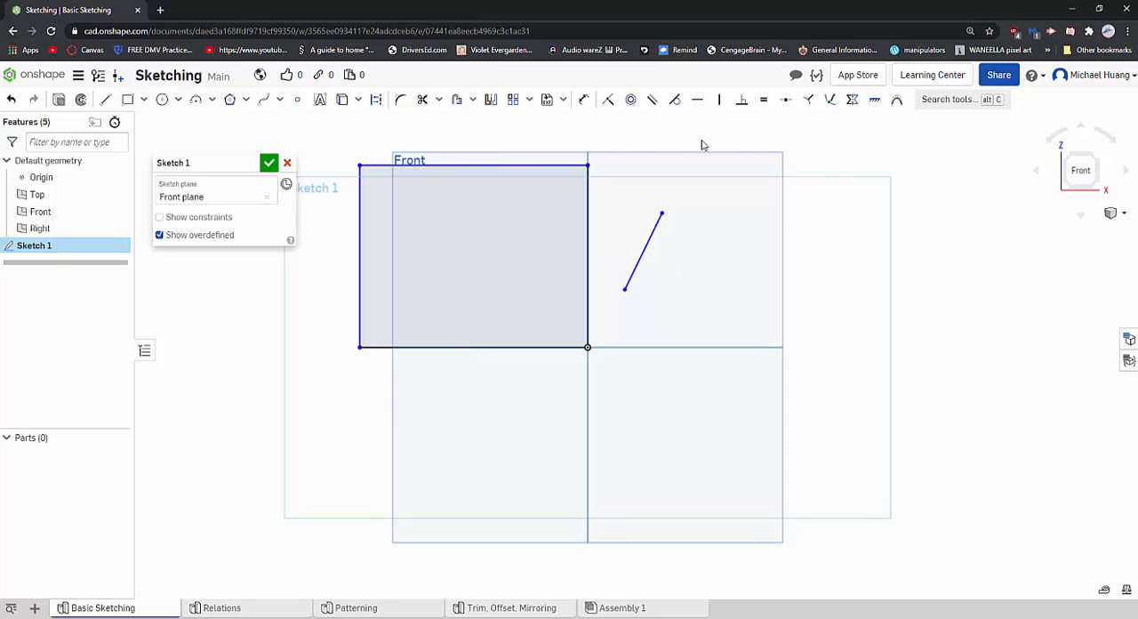
- Delete the rectangle and the slanted line together so that the sketch is empty
left_click_drag(731, 140, 374, 396)
left_click_drag(730, 136, 307, 369)
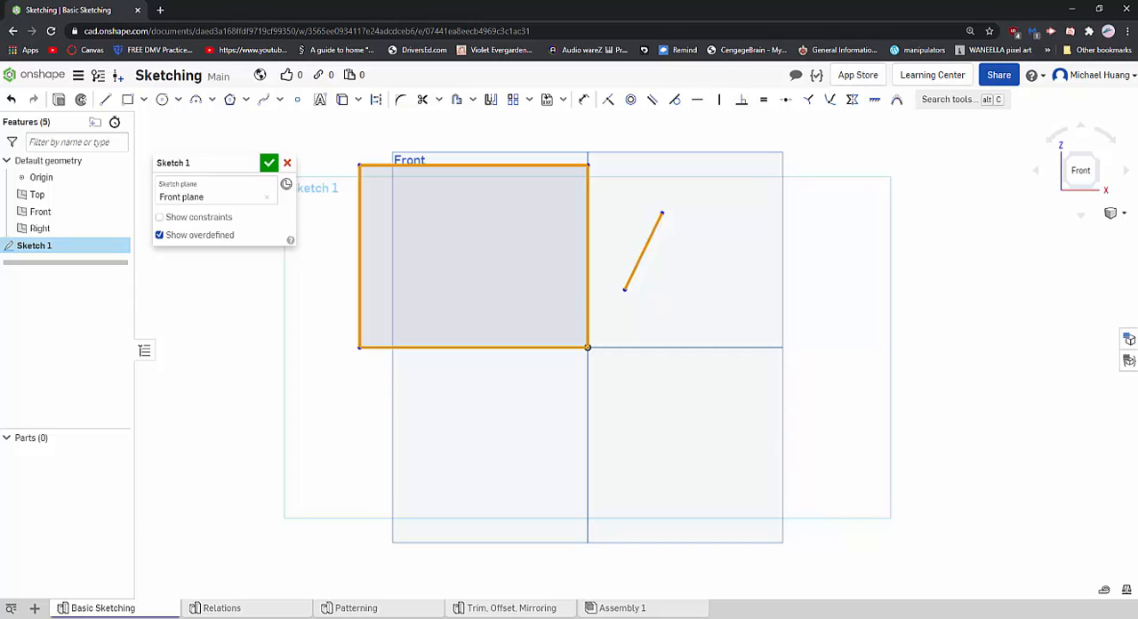
key("Delete")
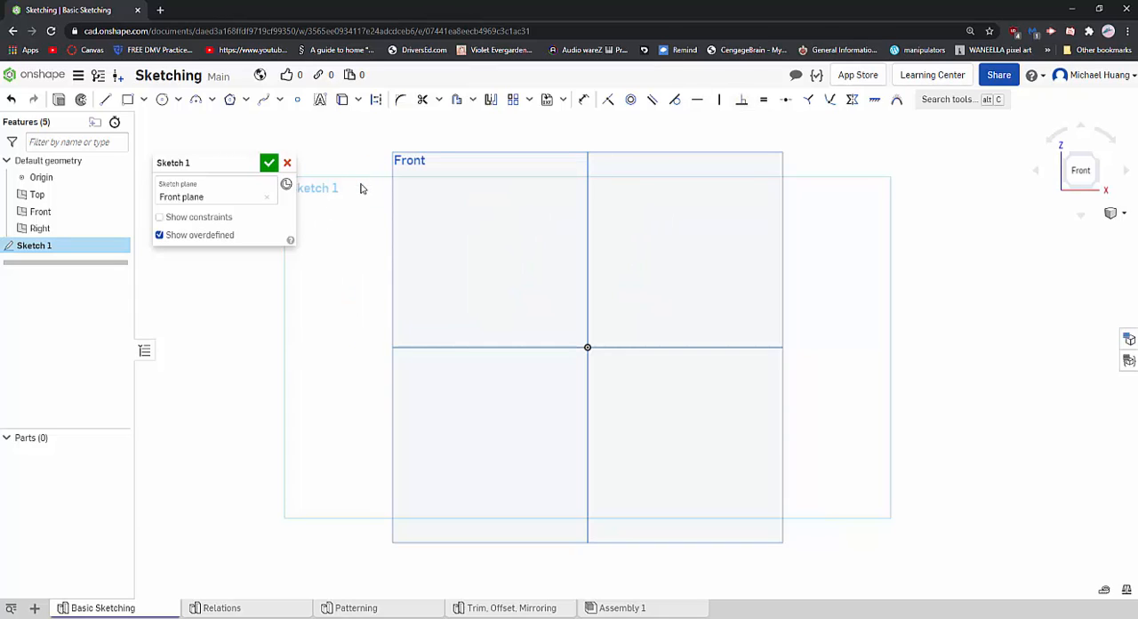
left_click(163, 100)
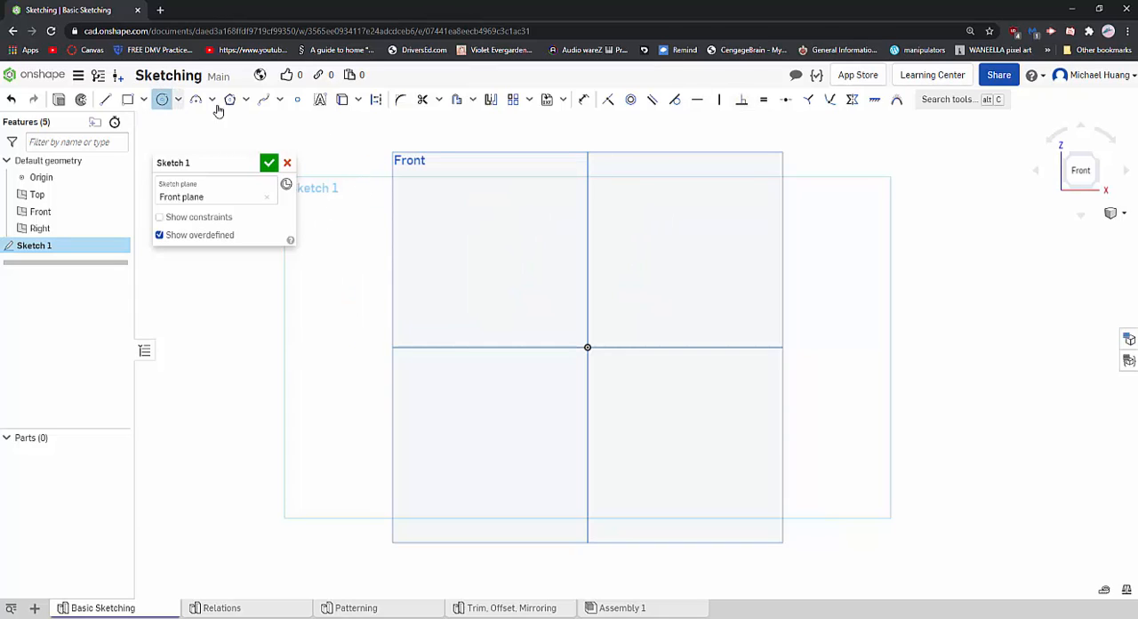
left_click(588, 347)
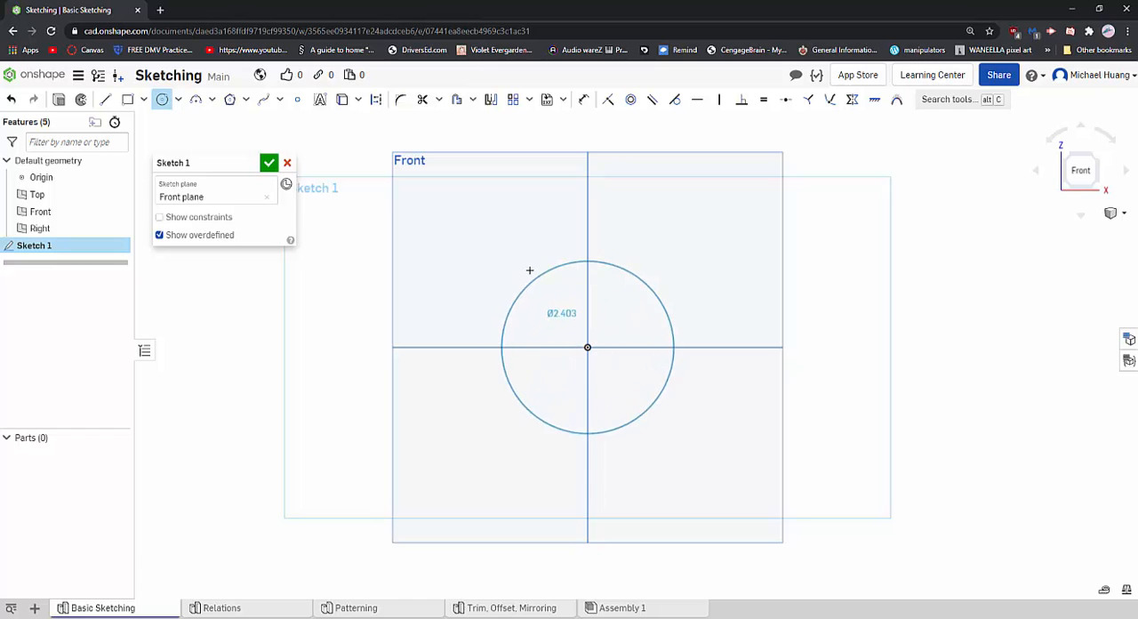
left_click(501, 218)
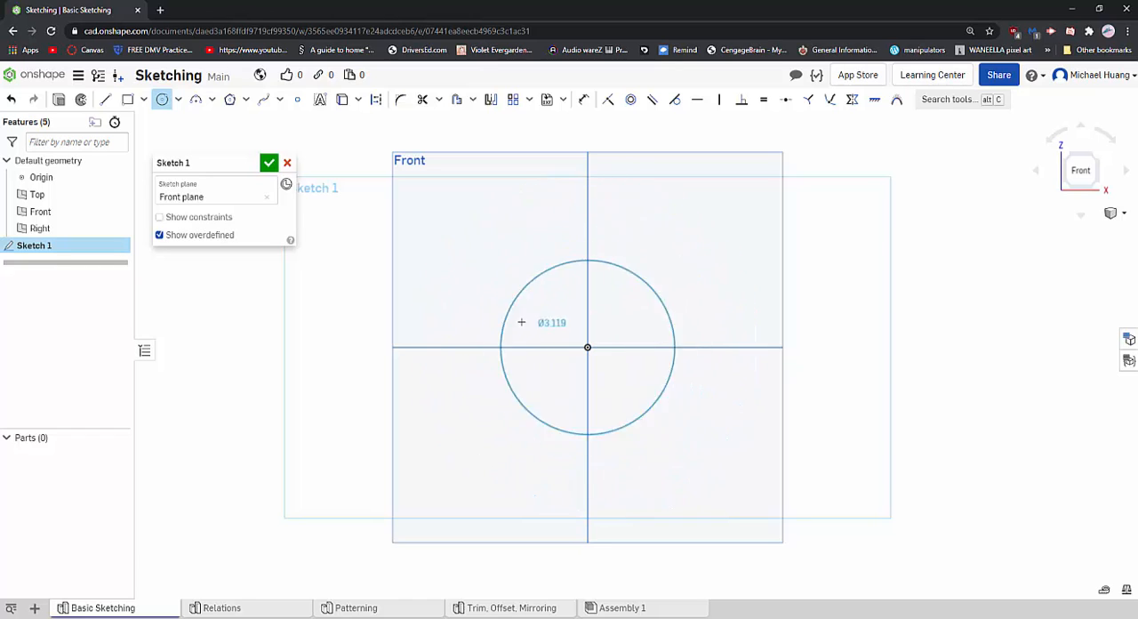
key("Escape")
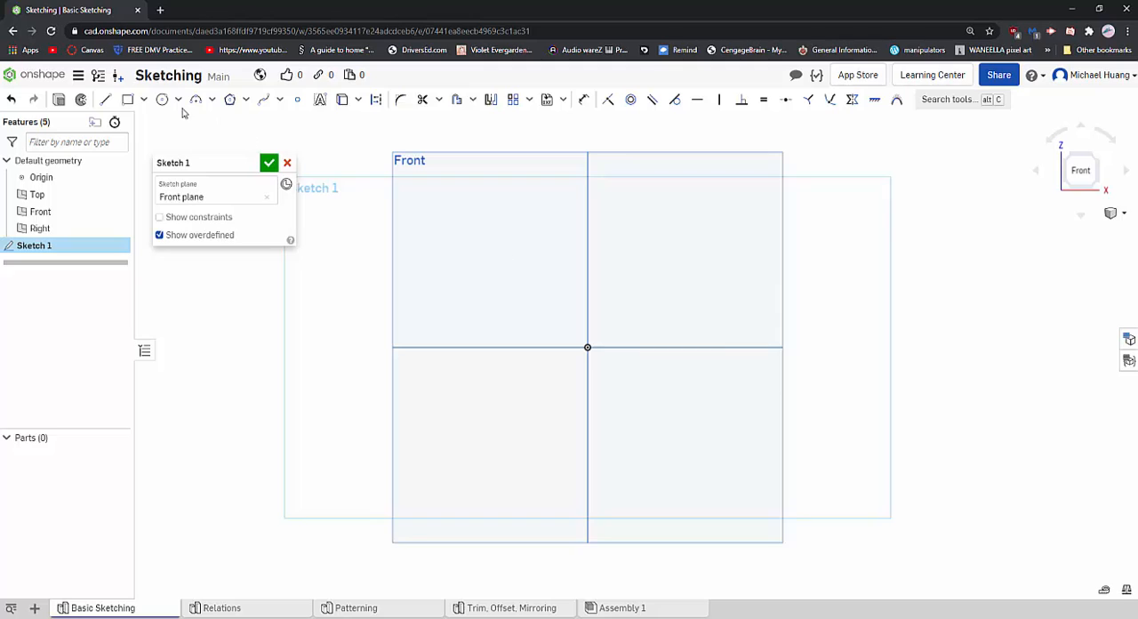
left_click(164, 103)
key("Escape")
left_click(164, 102)
left_click(633, 279)
key("Escape")
key("c")
key("Escape")
- Draw a center point circle at the origin with a diameter of about 4.69
key("c")
left_click(587, 347)
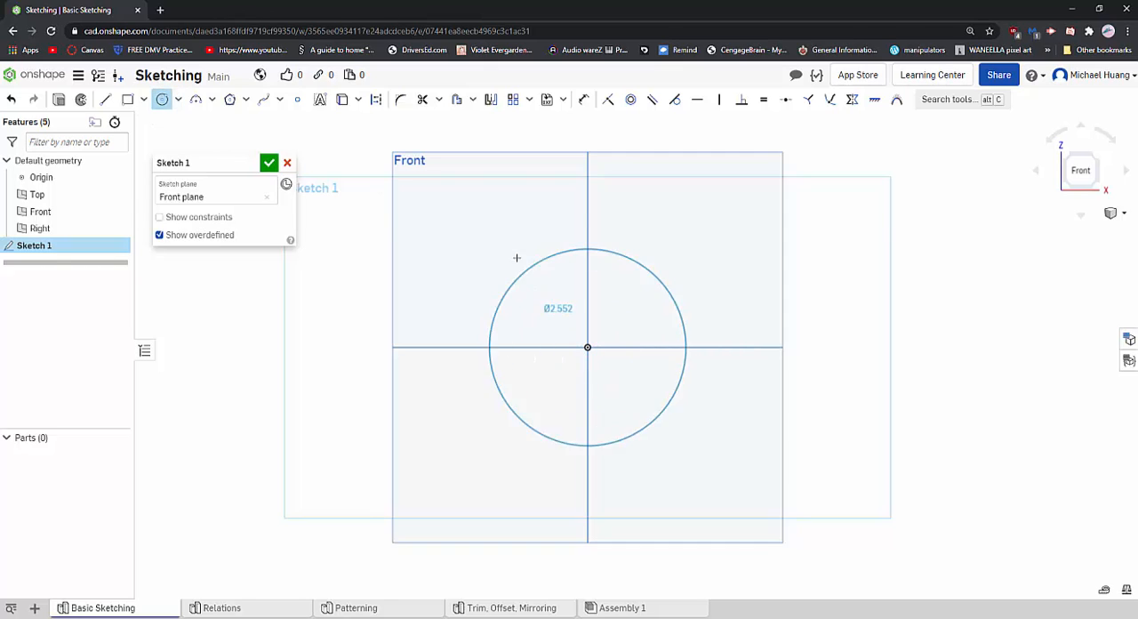
left_click(682, 227)
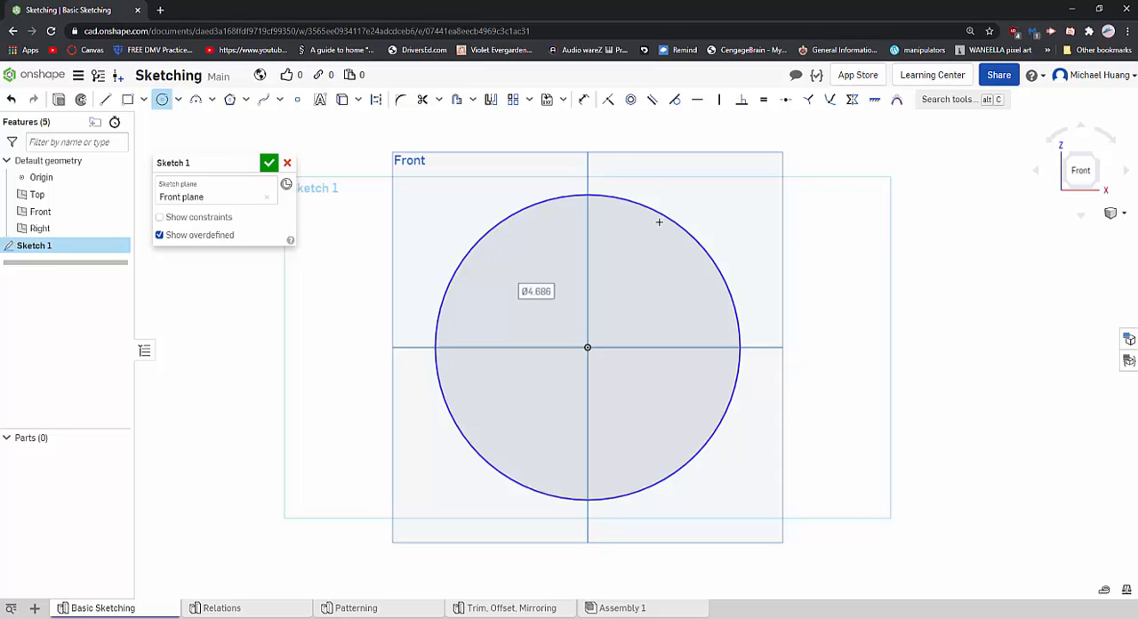
left_click(178, 99)
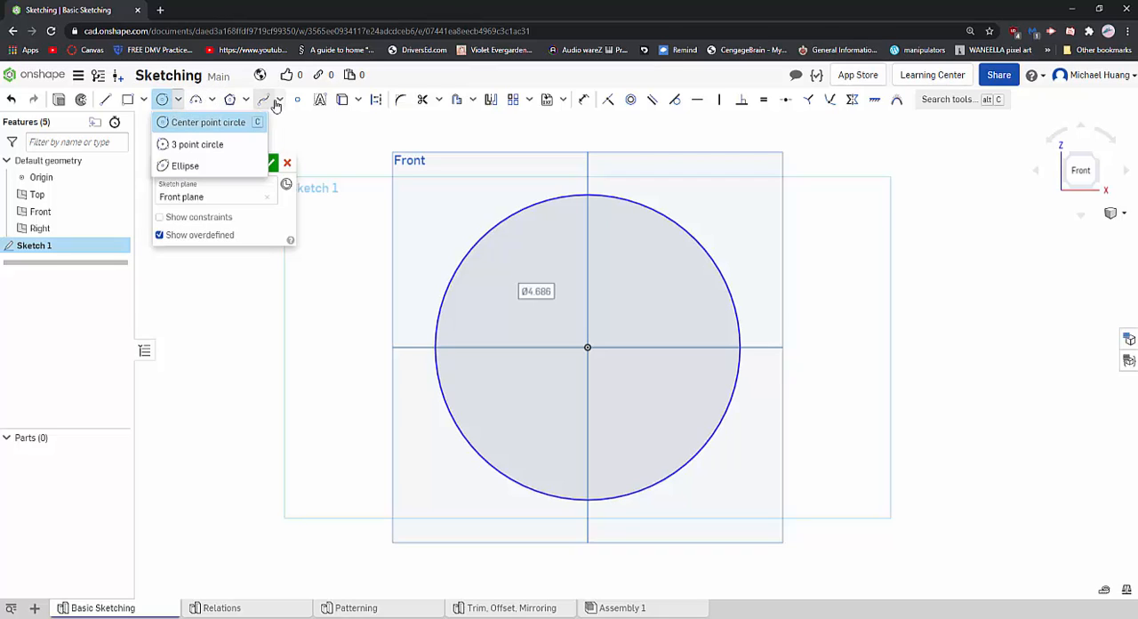
- Draw a 3 point arc from the origin to a point beyond the circle's upper-right side, bulging downward with a radius of about 1.84
left_click(197, 100)
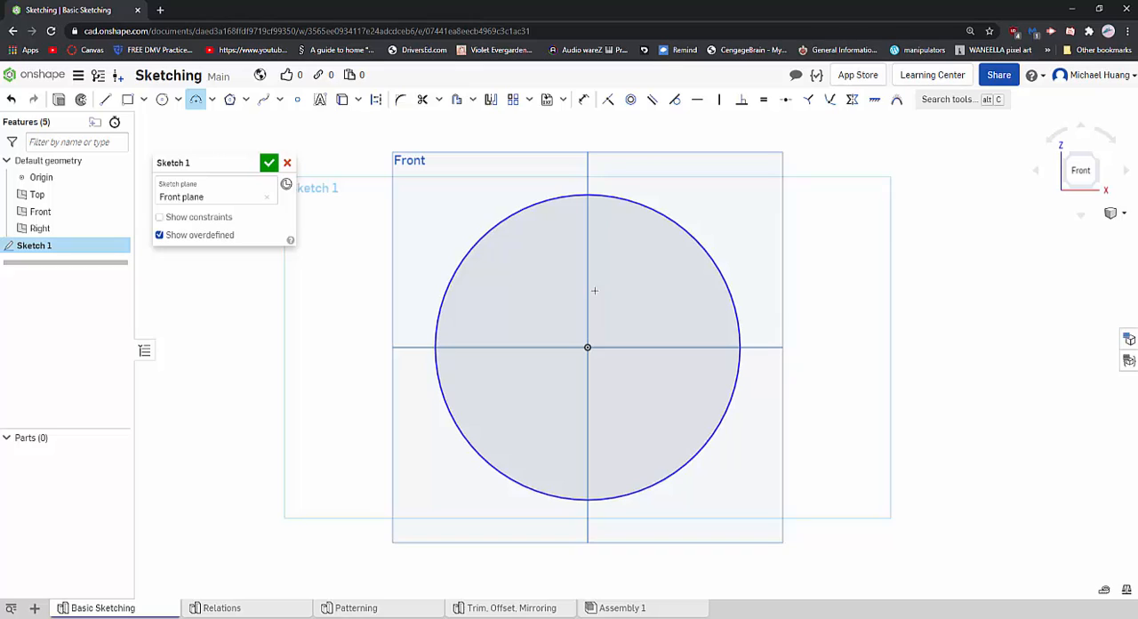
left_click(588, 347)
left_click(762, 399)
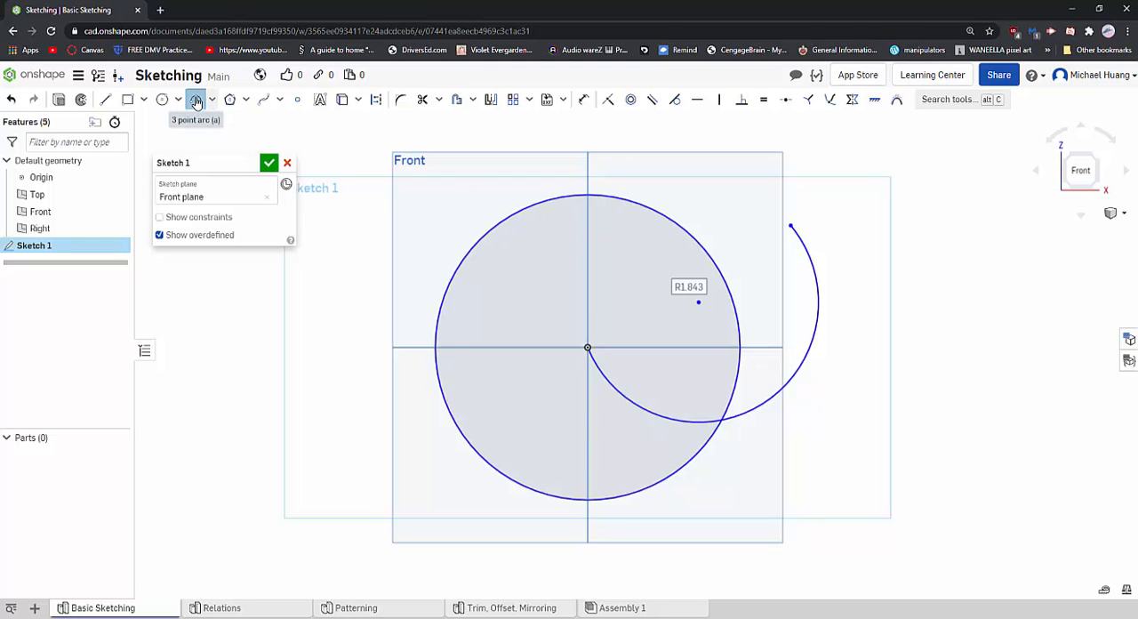
left_click(197, 100)
- Delete the circle and the arc from the sketch
left_click_drag(868, 150, 401, 513)
key("Delete")
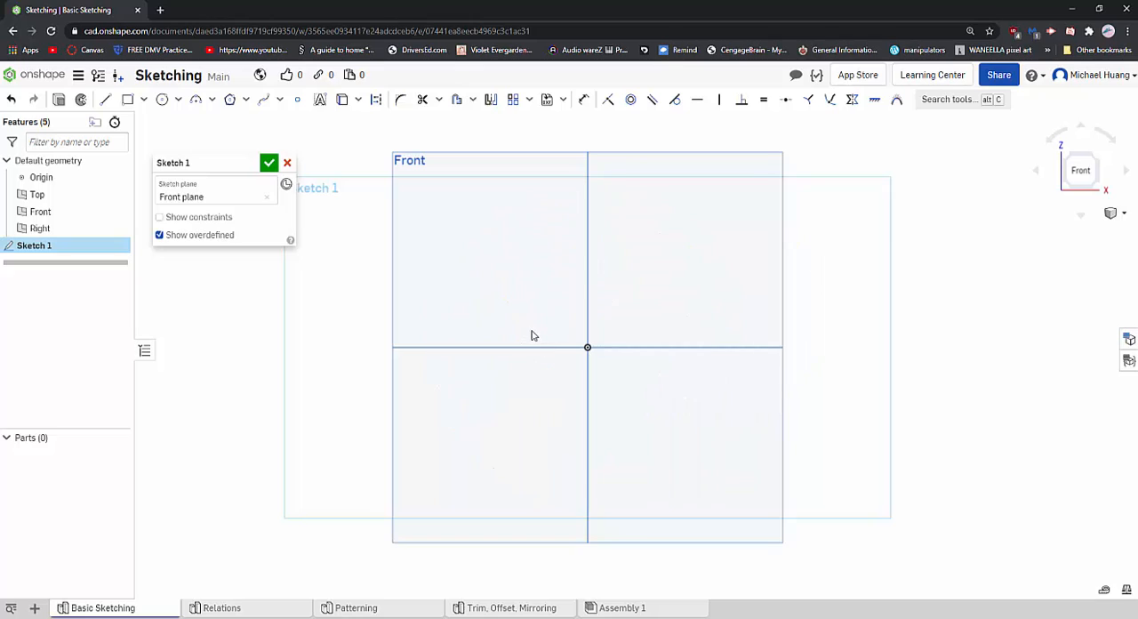
- Place two points in the upper-left quadrant and connect them with a line about 0.72 long
left_click(298, 102)
left_click(106, 99)
left_click_drag(535, 238, 514, 279)
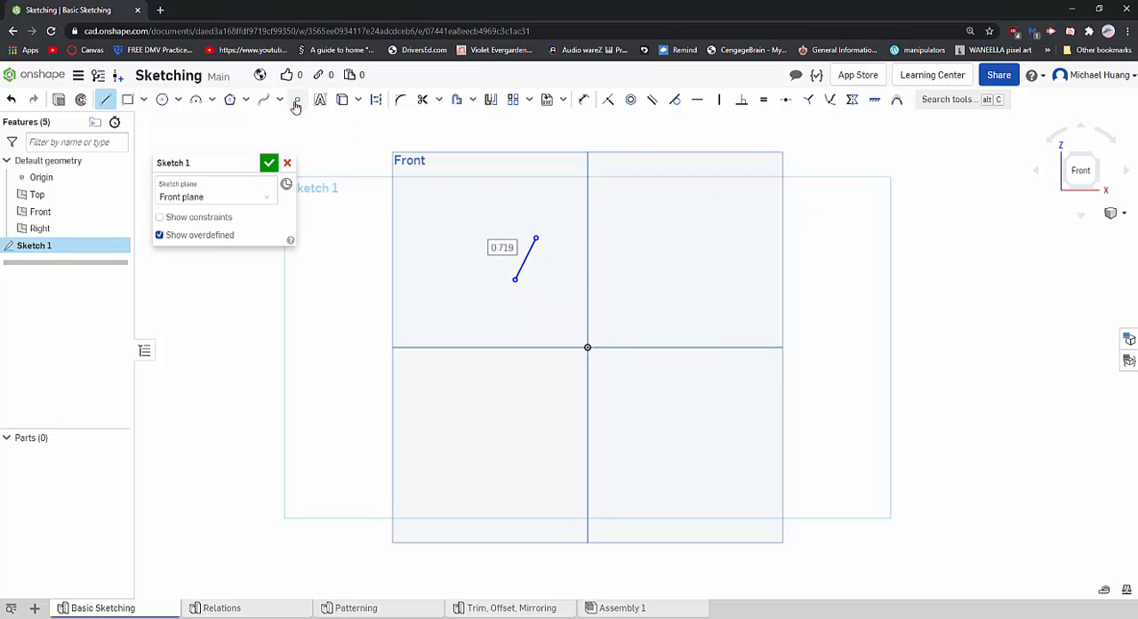
left_click(106, 99)
- Delete the short line together with its two points
left_click_drag(568, 195, 503, 303)
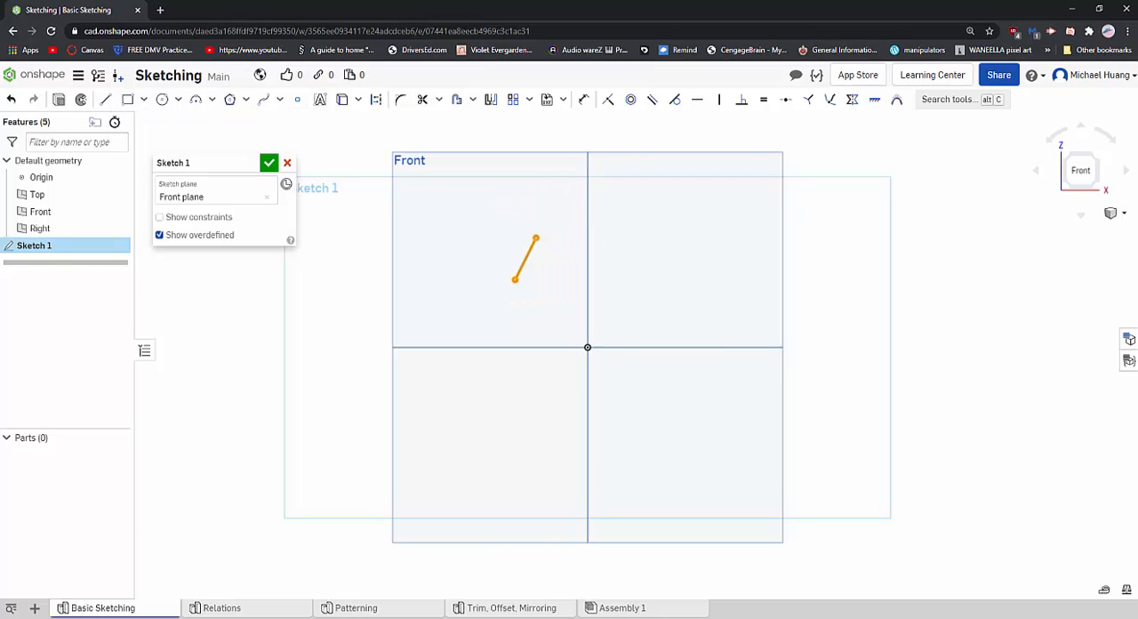
key("Delete")
- Draw a single slanted line about 1.79 long in the upper-right quadrant with the Line tool
left_click(105, 98)
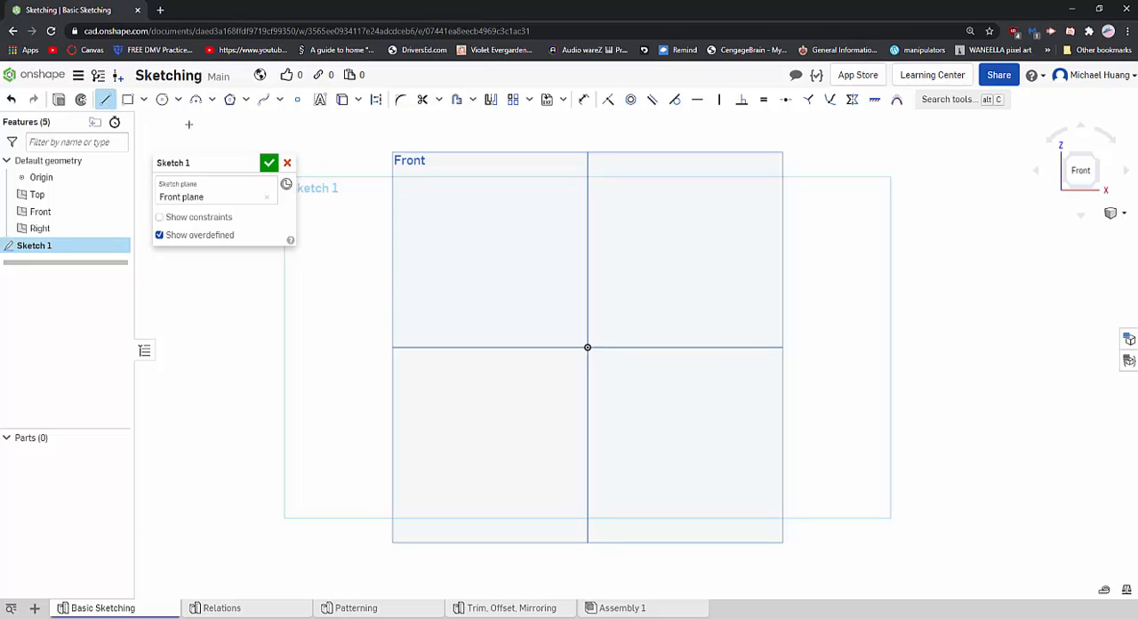
left_click(609, 319)
left_click(668, 219)
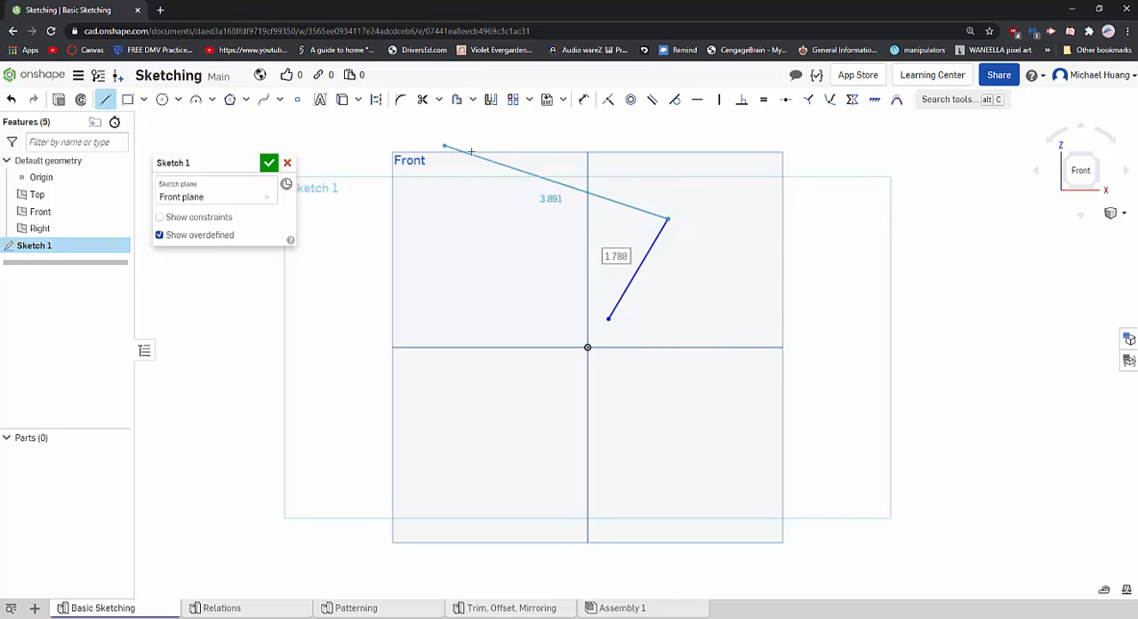
key("Escape")
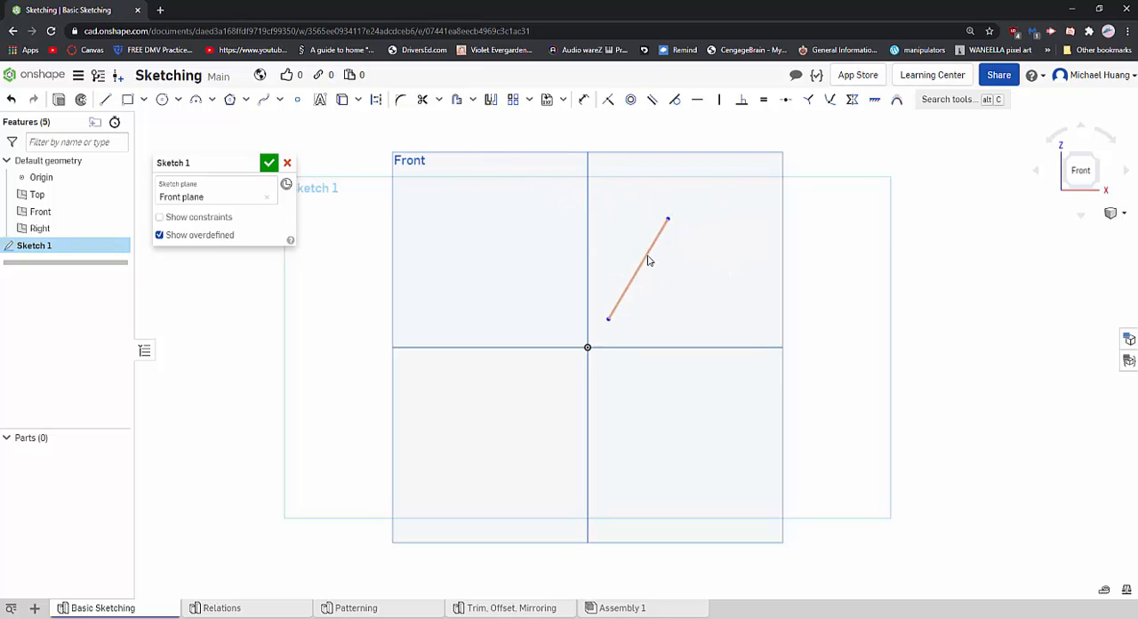
- Move the line and its endpoints freely around the sketch, finishing slanted in the upper-right quadrant at about 1.66 in long
mouse_move(648, 260)
left_mouse_down()
mouse_move(670, 285)
mouse_move(579, 223)
mouse_move(546, 241)
left_mouse_up()
mouse_move(523, 279)
left_mouse_down()
mouse_move(498, 315)
mouse_move(517, 283)
left_mouse_up()
left_click_drag(552, 224, 660, 229)
mouse_move(691, 180)
left_mouse_down()
mouse_move(680, 189)
mouse_move(675, 318)
mouse_move(670, 275)
mouse_move(696, 248)
mouse_move(539, 272)
mouse_move(702, 259)
mouse_move(673, 214)
mouse_move(674, 262)
mouse_move(687, 213)
mouse_move(589, 206)
mouse_move(607, 203)
mouse_move(611, 228)
mouse_move(640, 229)
mouse_move(623, 206)
mouse_move(601, 213)
left_mouse_up()
mouse_move(596, 230)
left_mouse_down()
mouse_move(436, 241)
mouse_move(483, 234)
left_mouse_up()
mouse_move(454, 272)
left_mouse_down()
mouse_move(638, 257)
mouse_move(625, 265)
left_mouse_up()
- Select the slanted line with a selection box around it and clear the selection
left_click_drag(690, 173, 591, 294)
mouse_move(694, 171)
left_mouse_down()
mouse_move(626, 273)
mouse_move(596, 294)
left_mouse_up()
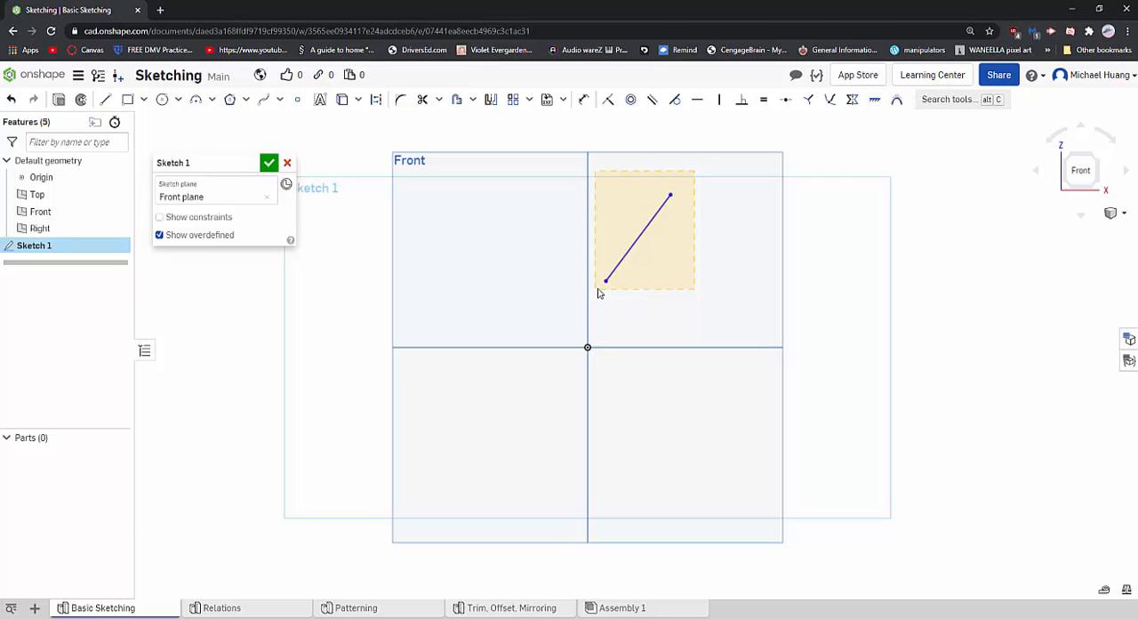
left_click_drag(599, 294, 601, 294)
left_click_drag(688, 173, 597, 300)
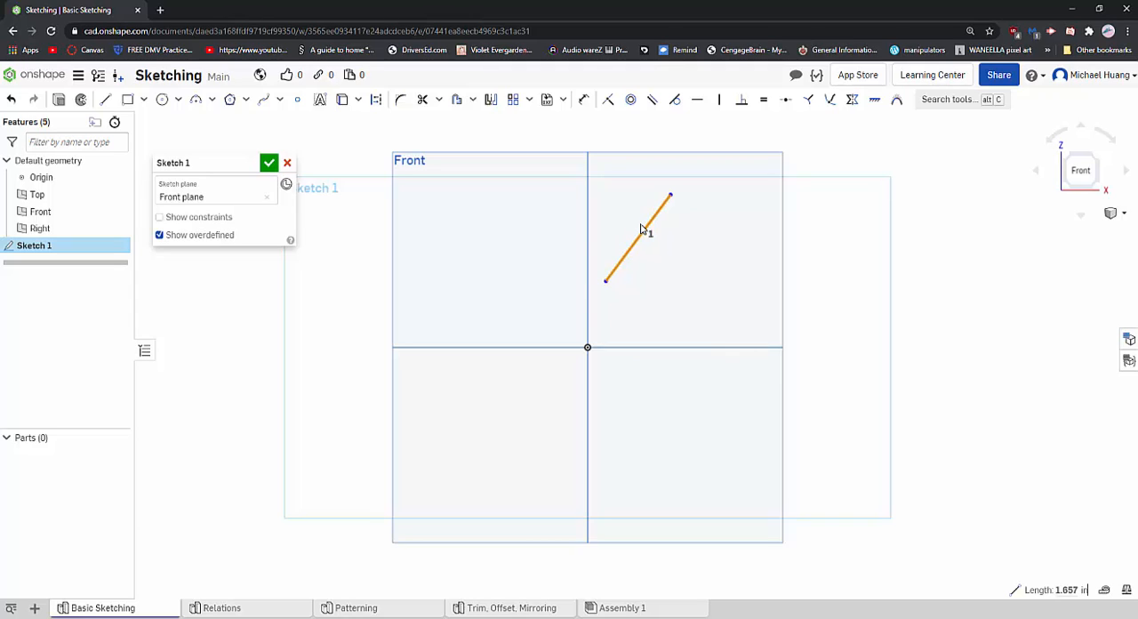
left_click(719, 211)
- Dimension the slanted line's length as 12 in and reposition the dimension farther from the line's lower-right side
left_click(583, 100)
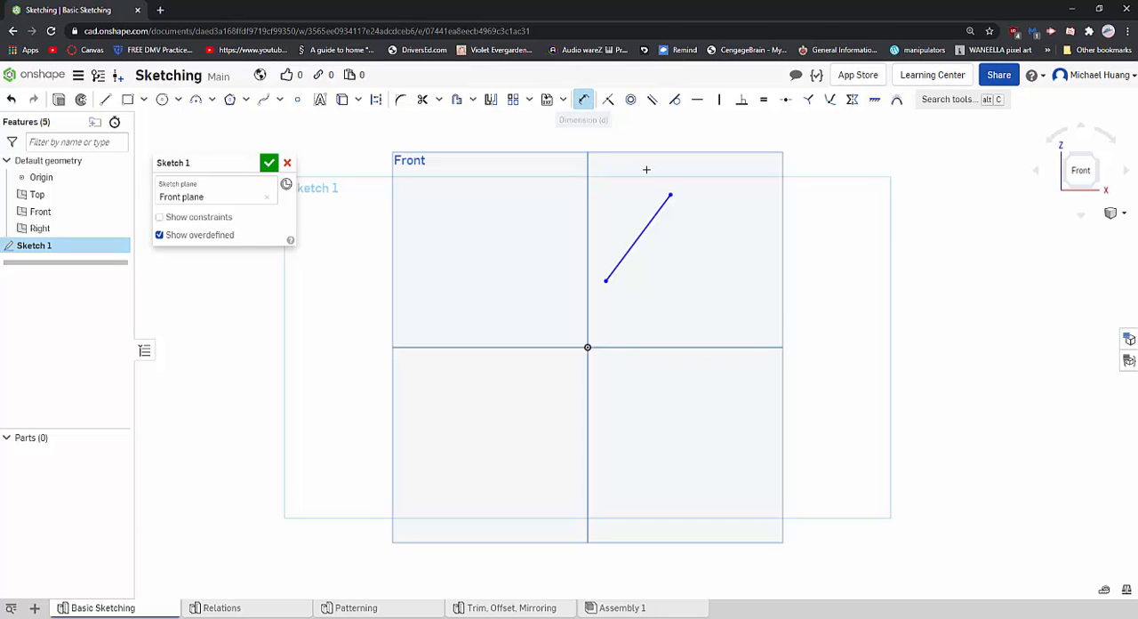
left_click(583, 101)
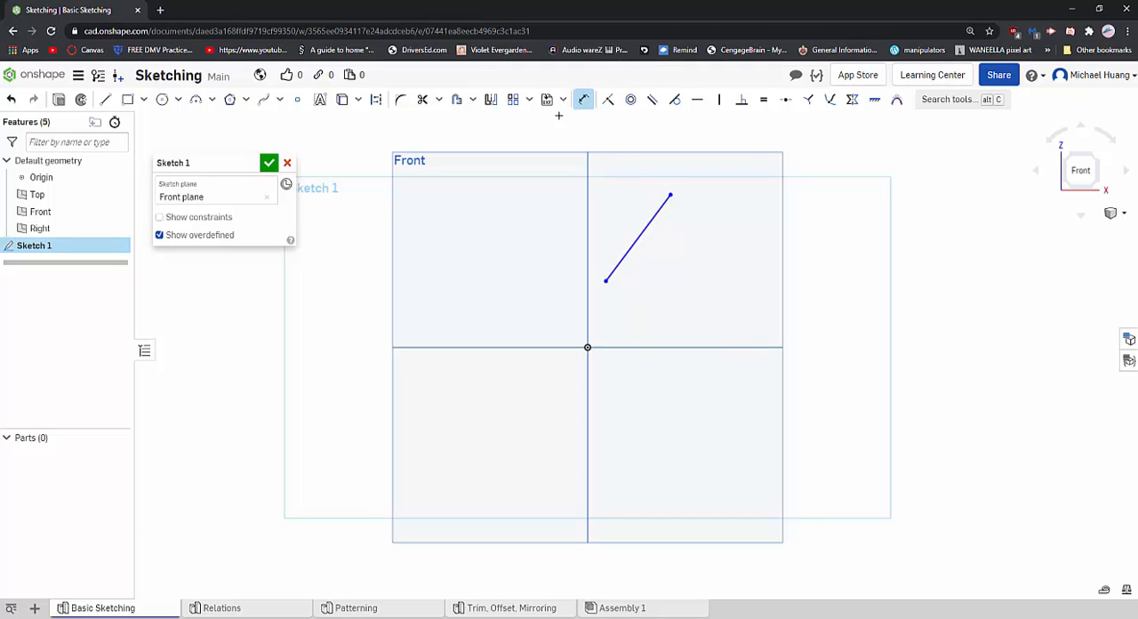
left_click(649, 226)
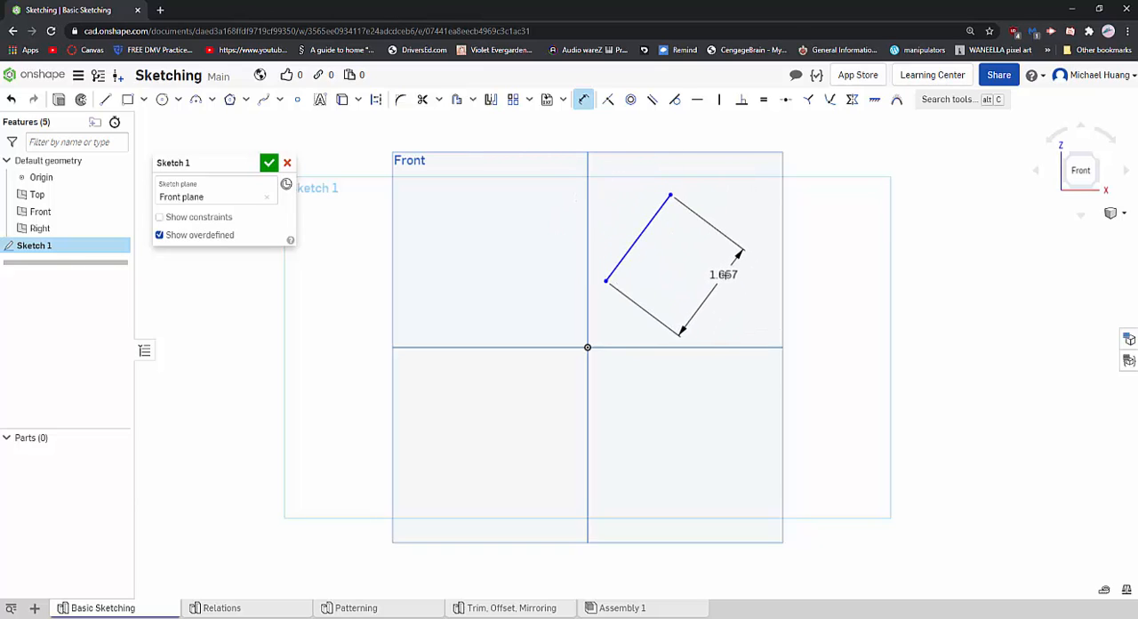
left_click(752, 219)
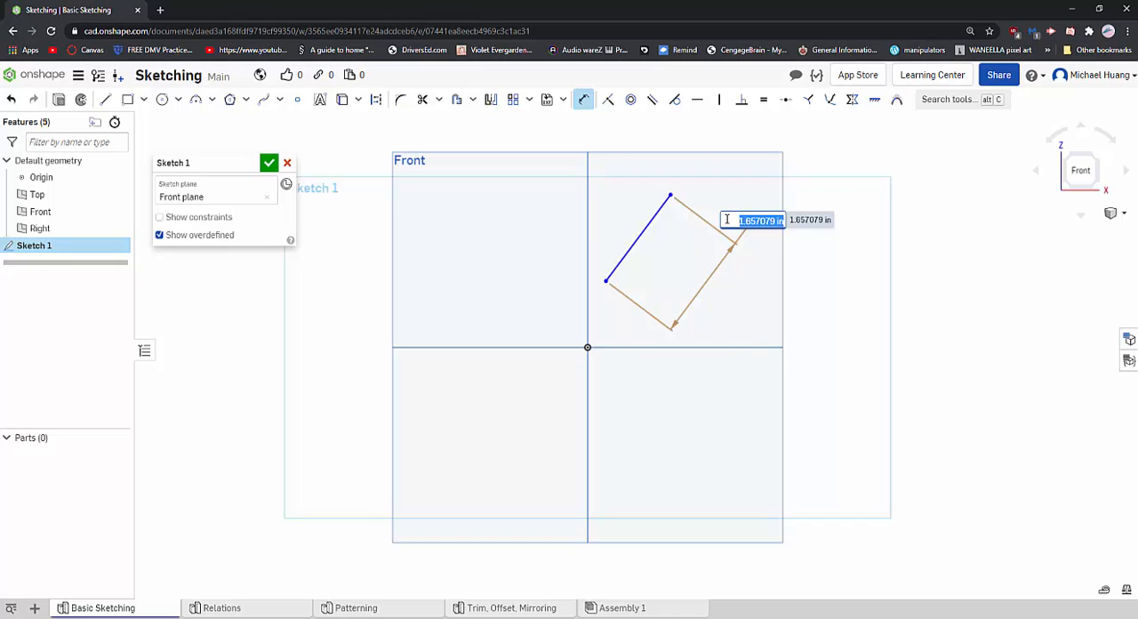
type("12")
key("Return")
scroll(734, 294, "down", 6)
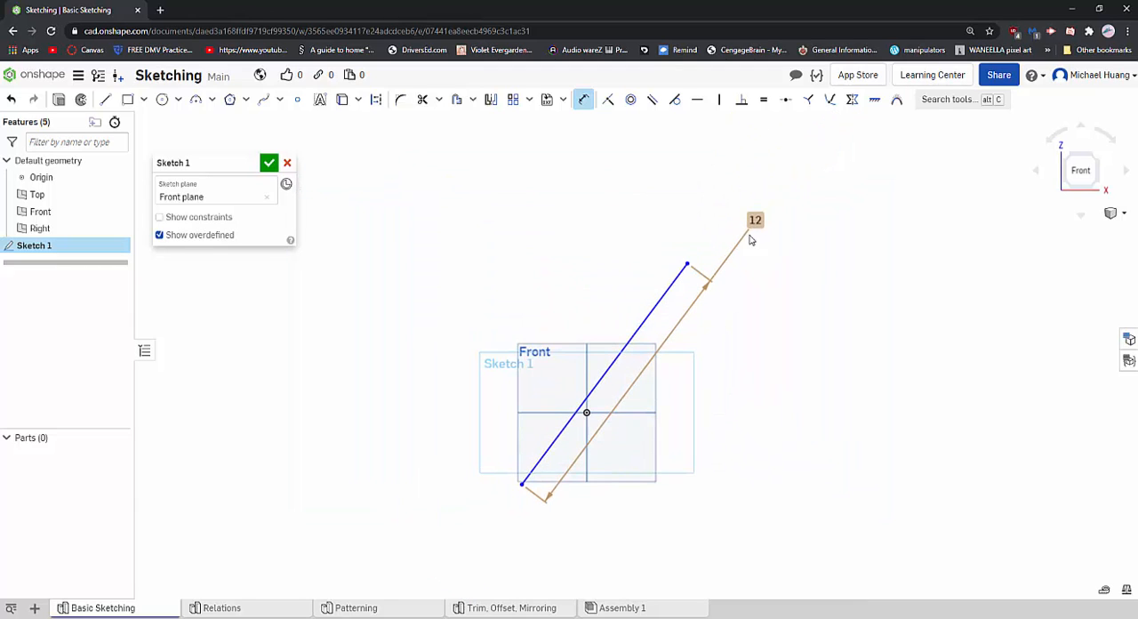
mouse_move(745, 285)
left_mouse_down()
mouse_move(712, 320)
mouse_move(730, 284)
mouse_move(650, 300)
mouse_move(735, 330)
mouse_move(764, 285)
left_mouse_up()
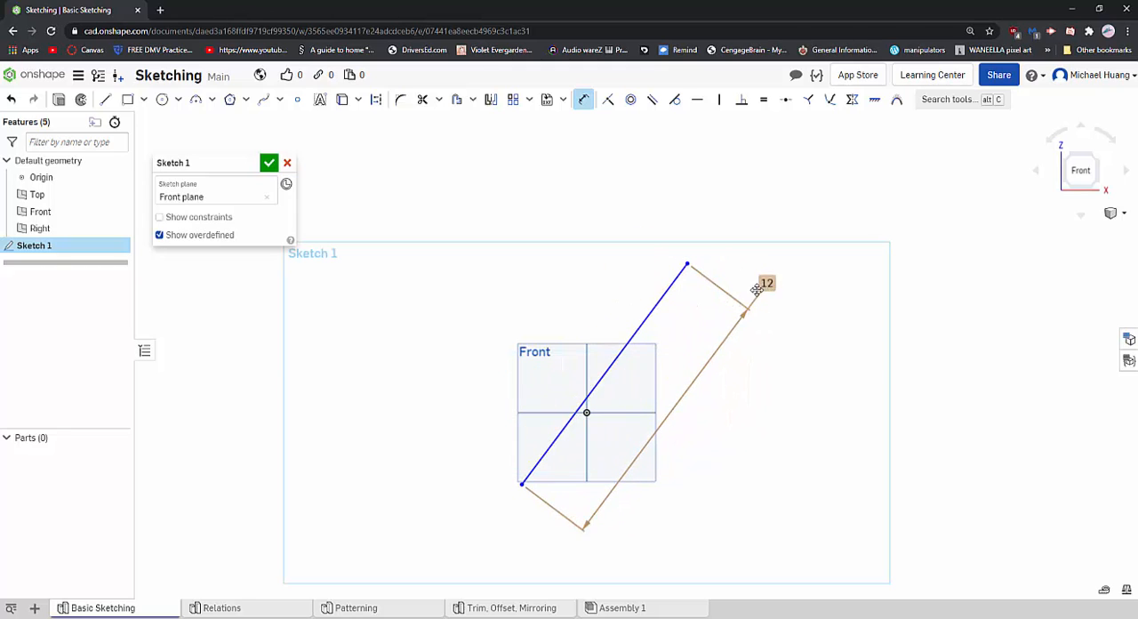
- Reposition the length dimension closer to the slanted line and set its length to 6 in
mouse_move(738, 262)
left_mouse_down()
mouse_move(658, 265)
mouse_move(734, 269)
left_mouse_up()
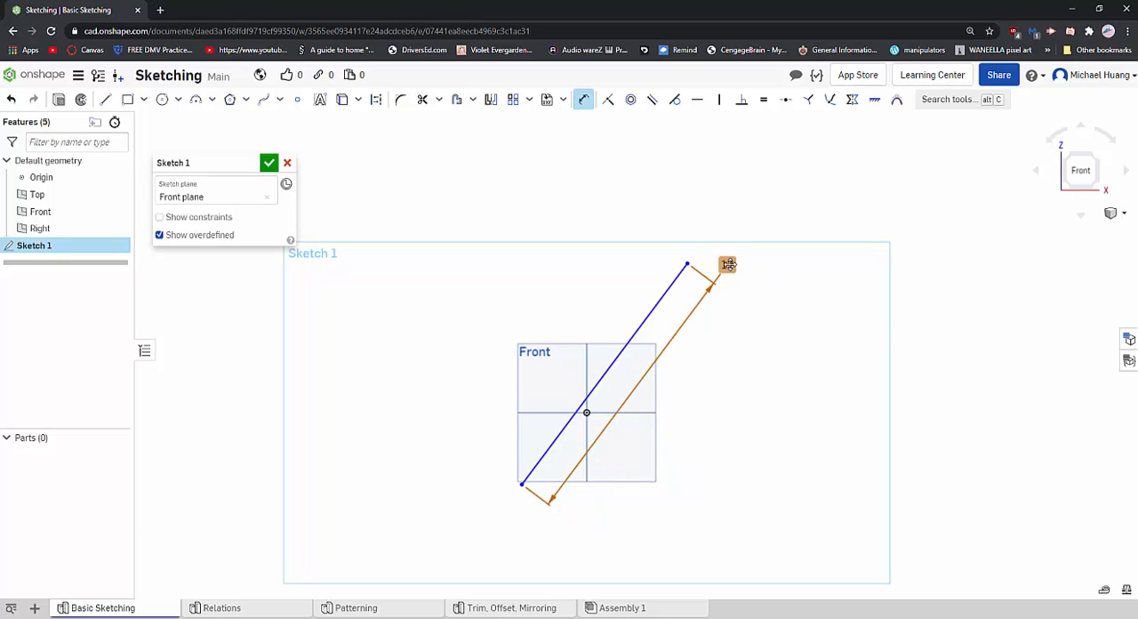
double_click(728, 264)
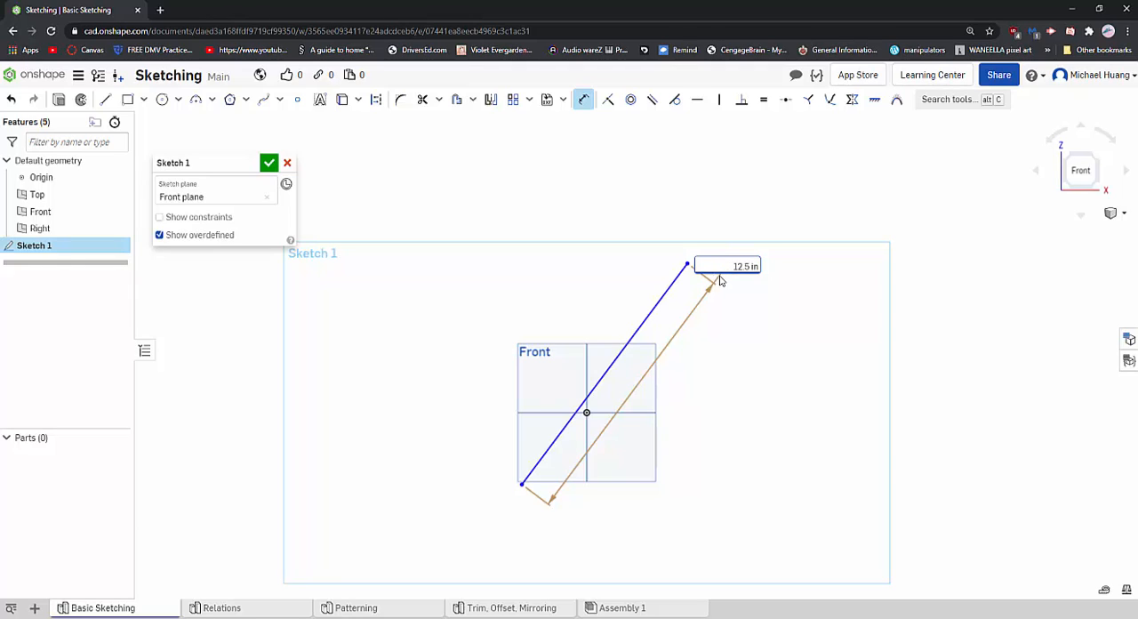
type("6")
key("Return")
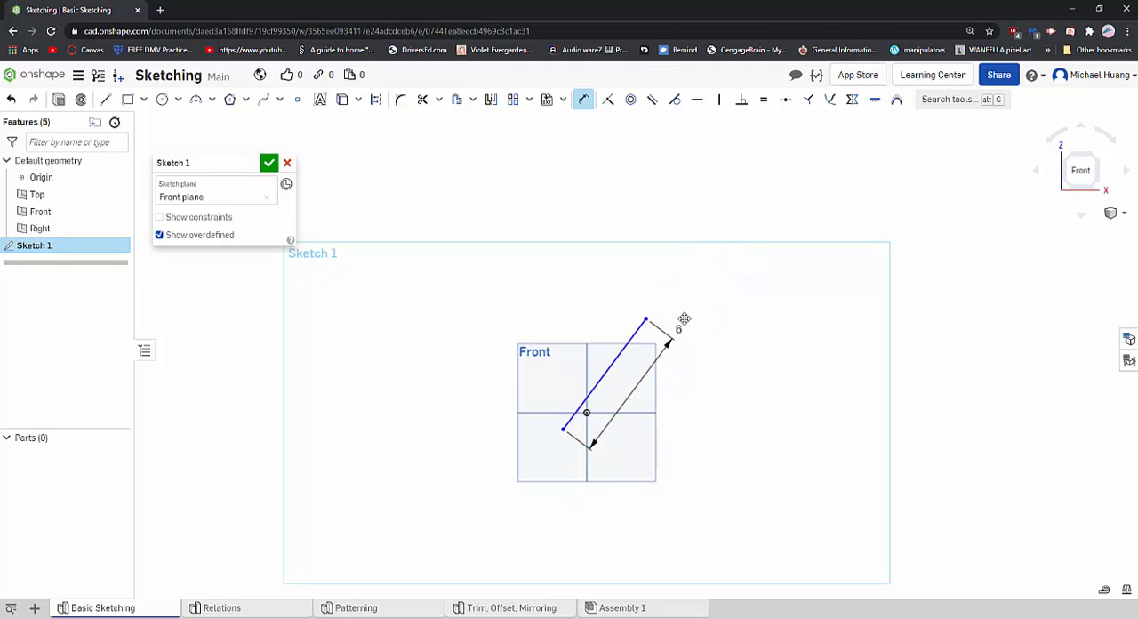
- Change the slanted line's length dimension with the expression 6+2 in
double_click(702, 327)
left_click(697, 333)
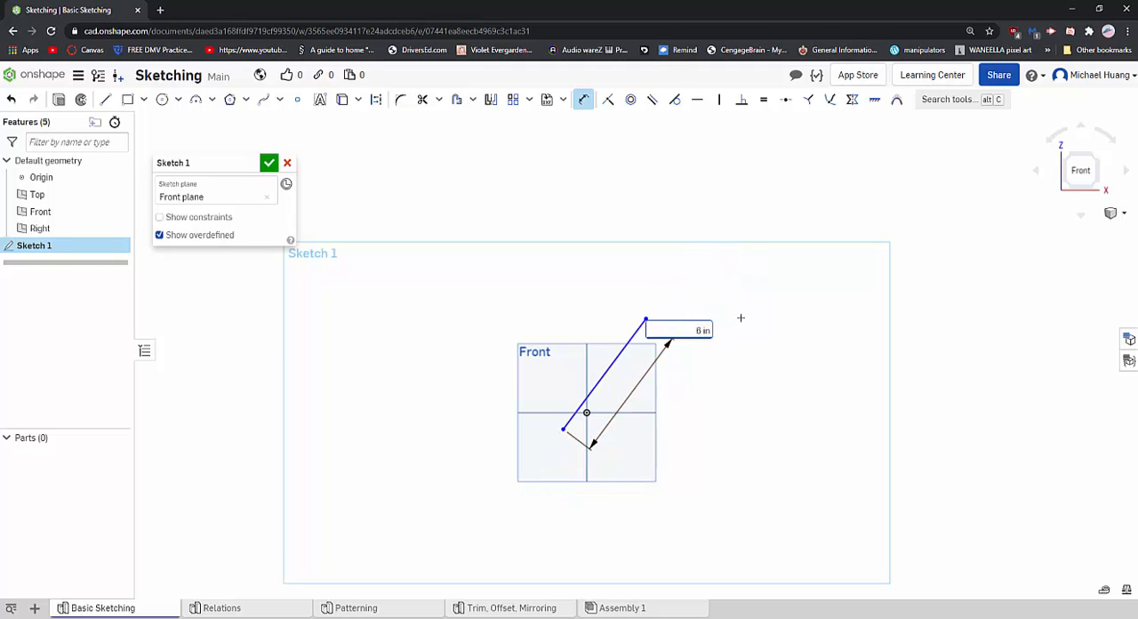
double_click(699, 330)
key("Return")
left_click(704, 331)
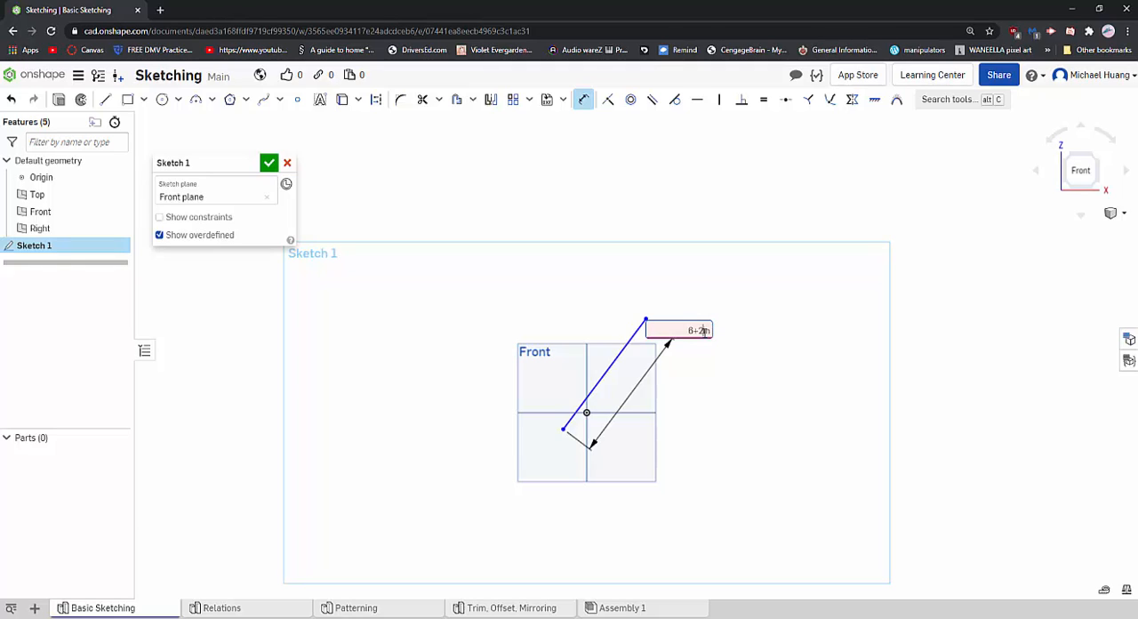
key("BackSpace")
key("BackSpace")
key("Return")
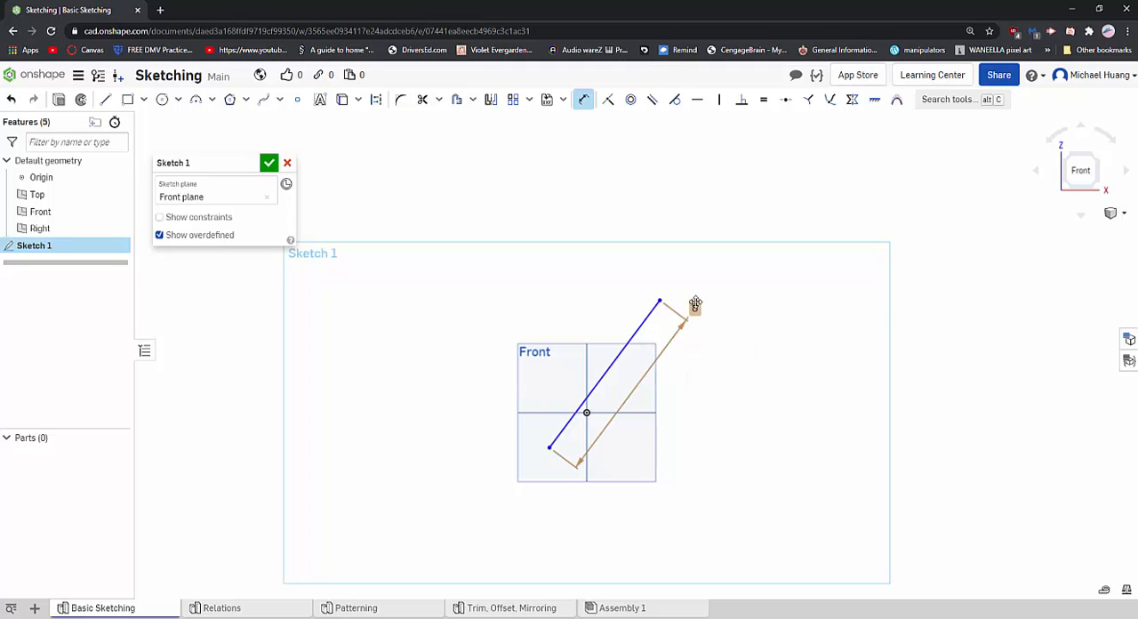
- Set the slanted line's length dimension to 4 in
double_click(695, 304)
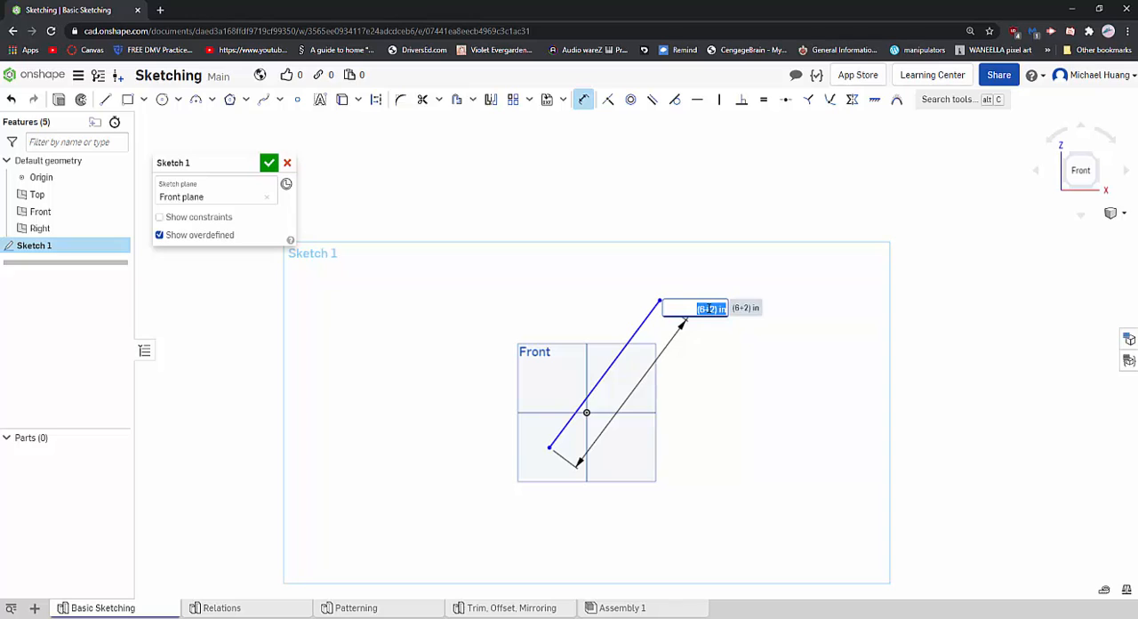
type("4")
key("Return")
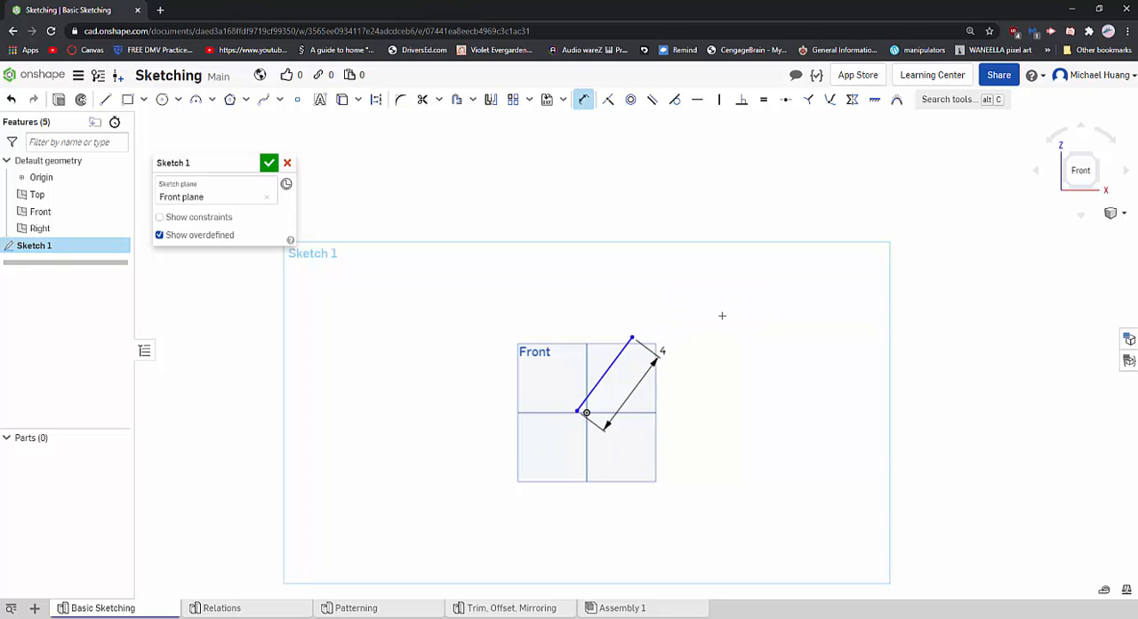
- Leave the Dimension tool, move the line up above the origin, and adjust the position of its length dimension
scroll(699, 380, "up", 5)
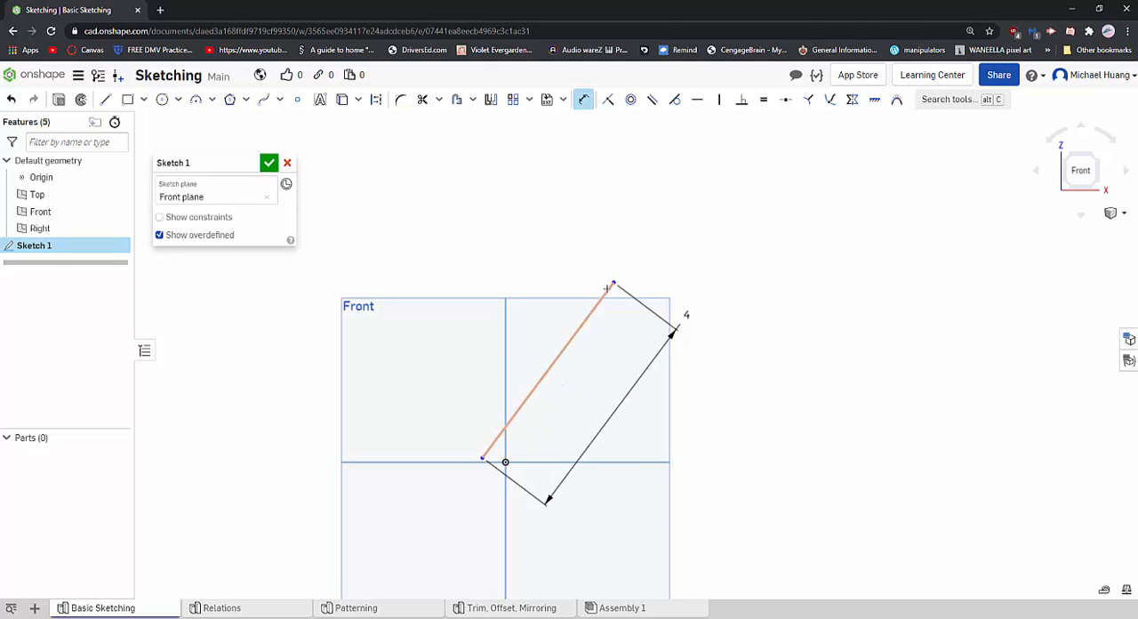
left_click(583, 99)
left_click_drag(572, 316, 538, 176)
scroll(609, 280, "down", 3)
mouse_move(646, 211)
left_mouse_down()
mouse_move(587, 271)
mouse_move(672, 198)
left_mouse_up()
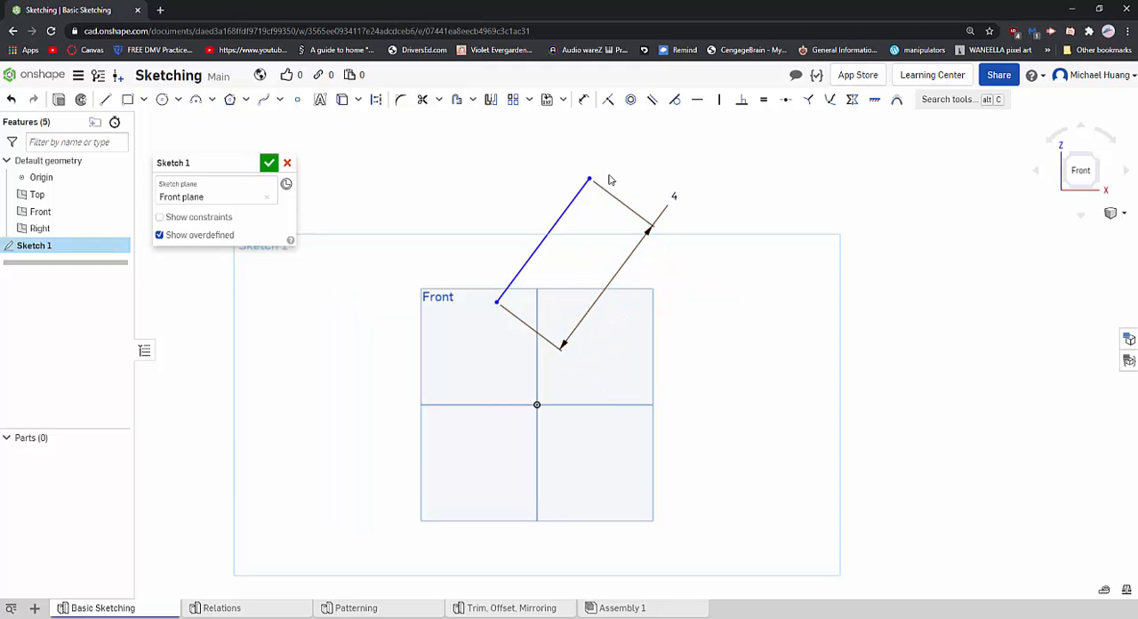
- Select the slanted line with a selection box from its upper right to its lower left and clear the selection
left_click_drag(707, 153, 472, 352)
left_click(706, 155)
left_click_drag(702, 146, 470, 345)
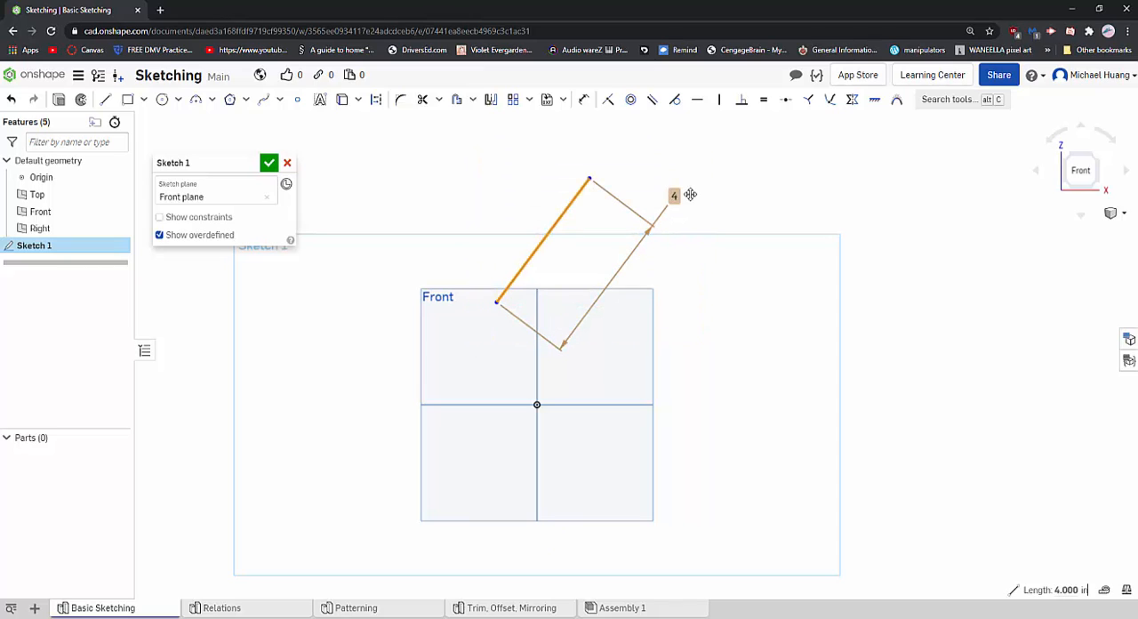
left_click(523, 222)
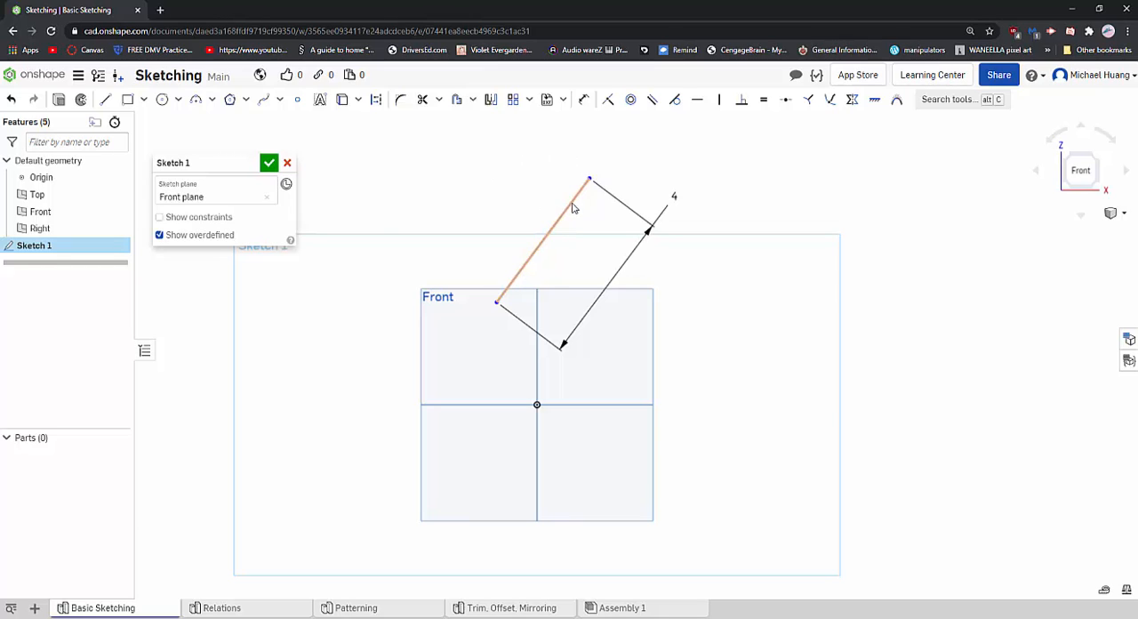
- Move the line into the upper-right quadrant, then box-select it again and clear the selection
left_click_drag(572, 207, 625, 237)
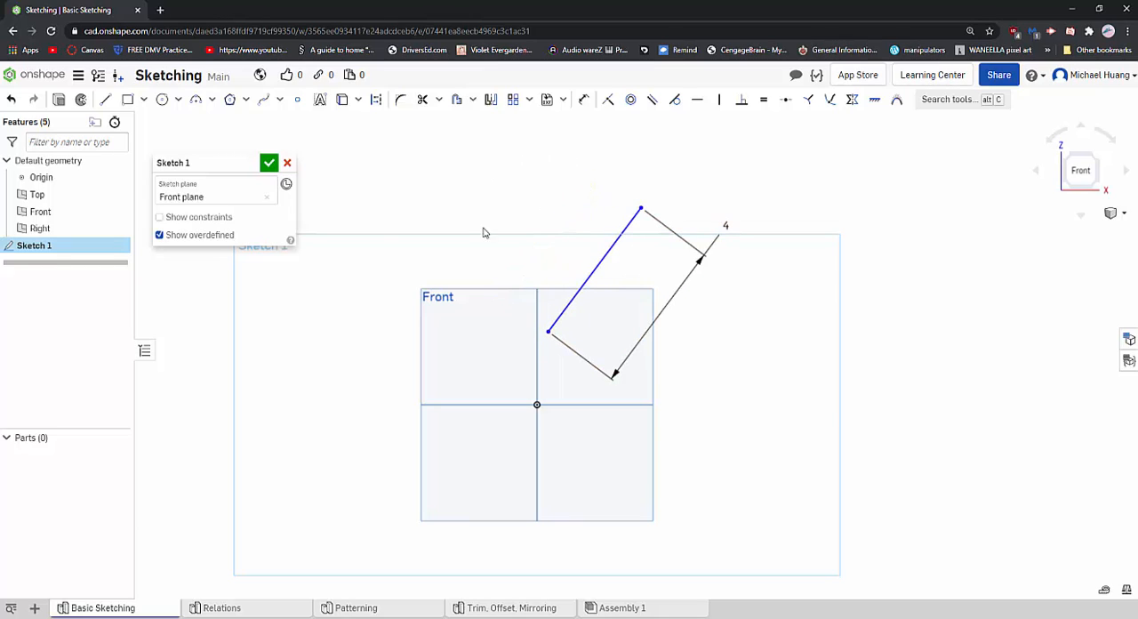
left_click(583, 99)
mouse_move(747, 194)
left_mouse_down()
mouse_move(534, 405)
mouse_move(537, 391)
left_mouse_up()
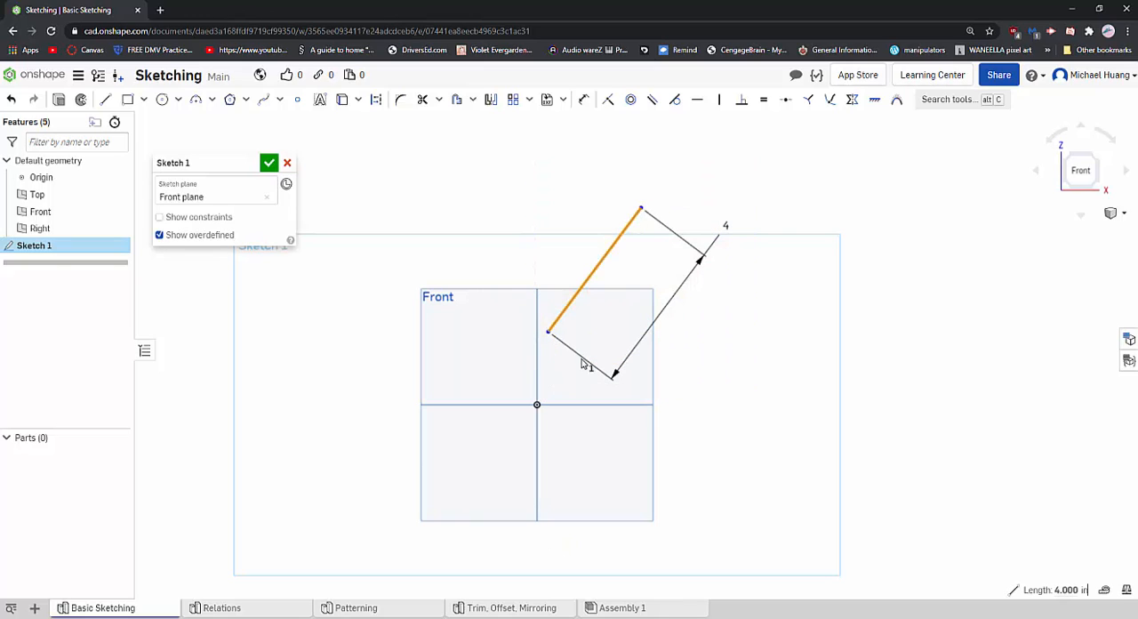
left_click(775, 347)
left_click_drag(677, 172, 535, 344)
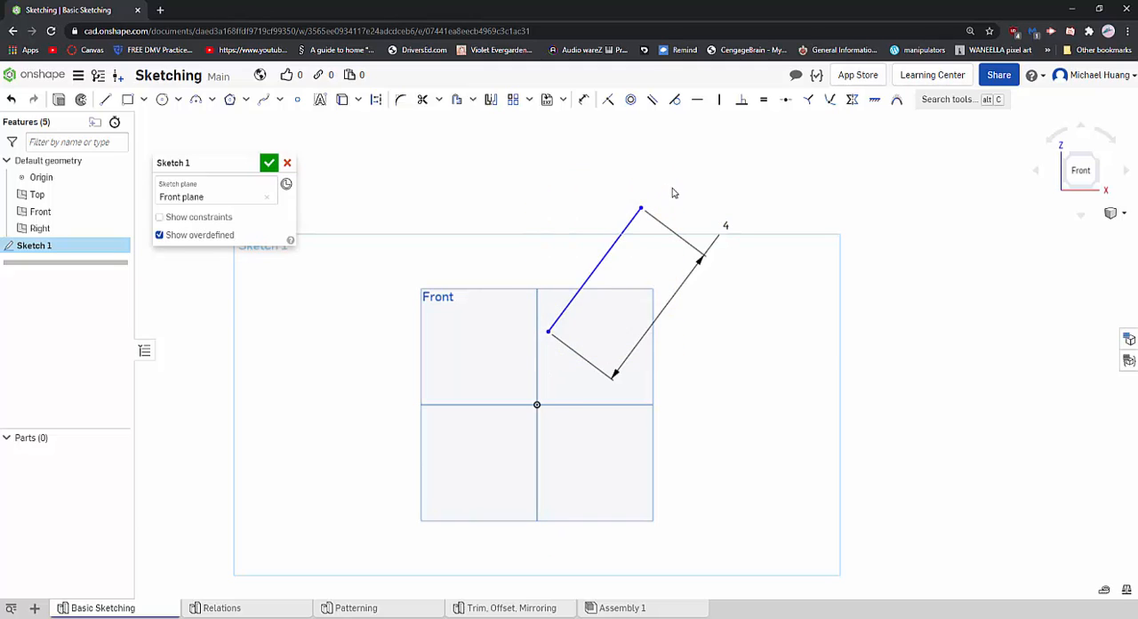
left_click_drag(673, 187, 562, 364)
left_click(754, 342)
- Orbit the sketch out of its plane to see the default planes and return to the Front view
right_click_drag(552, 391, 577, 409)
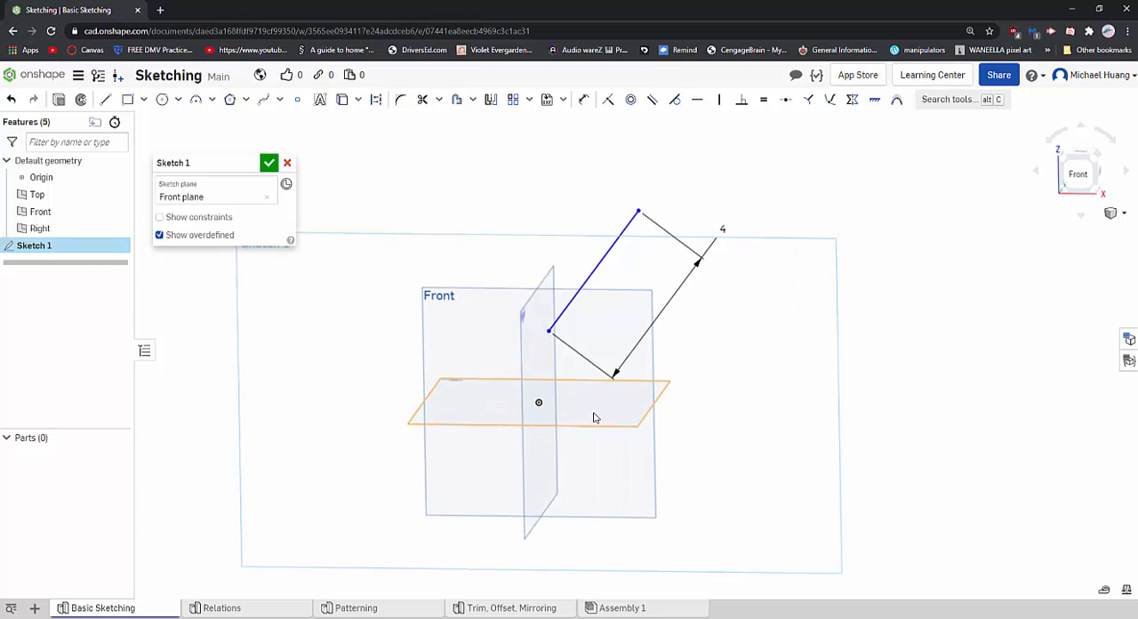
left_click(1077, 175)
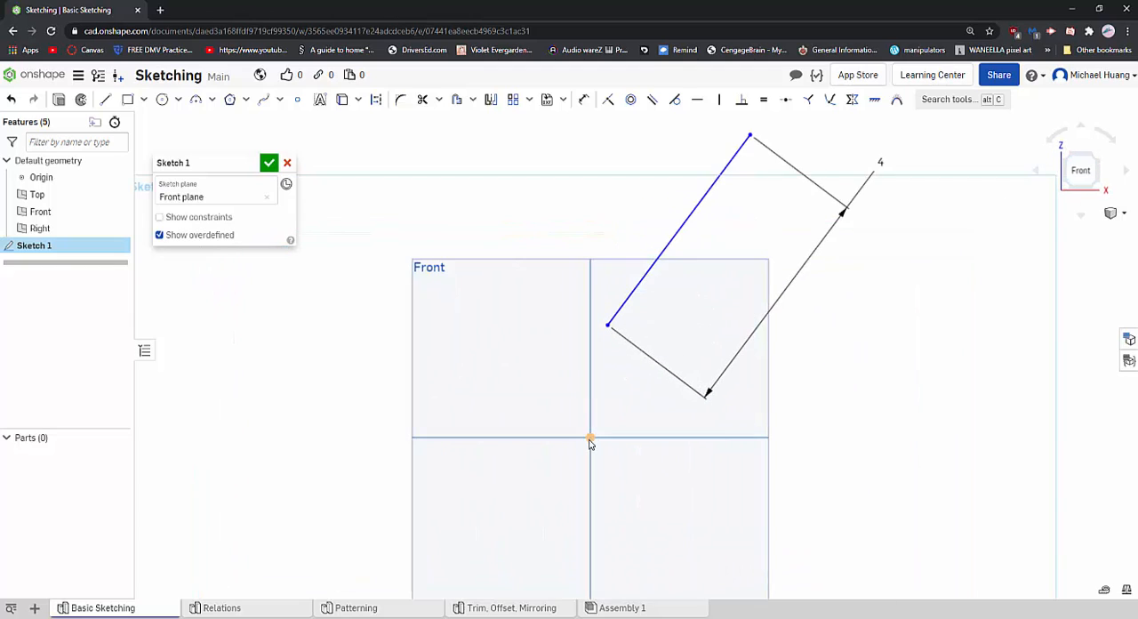
right_click_drag(618, 417, 610, 425)
scroll(610, 425, "down", 4)
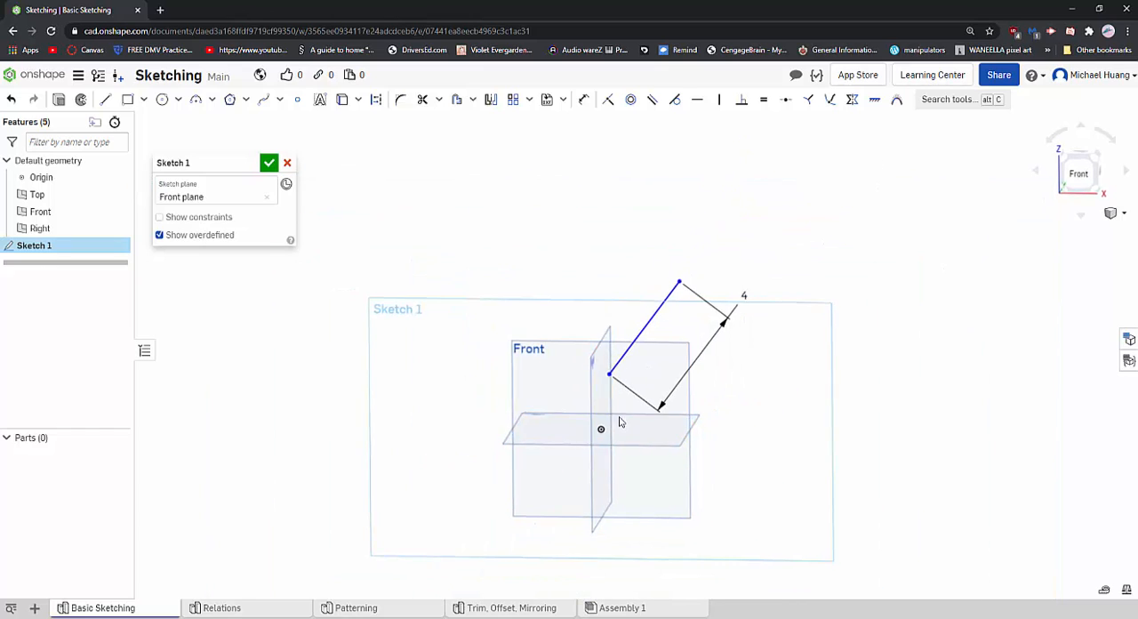
key("n")
left_click(1085, 174)
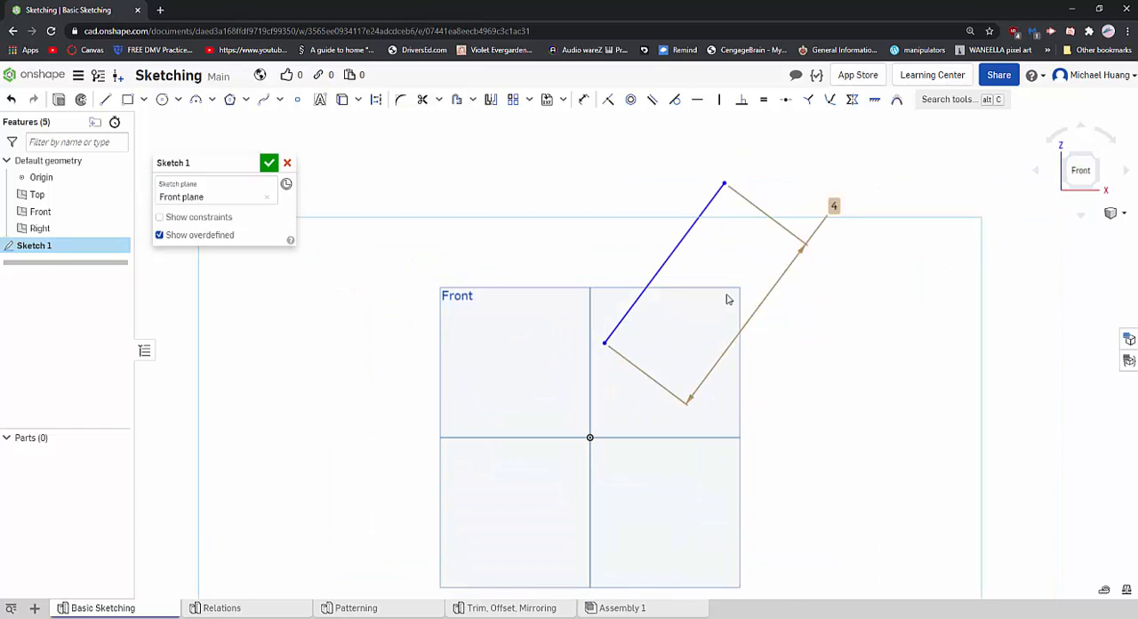
- Move the 4 in line around the upper-right quadrant and attach its lower endpoint to the origin
left_click_drag(606, 347, 661, 381)
left_click_drag(781, 224, 752, 201)
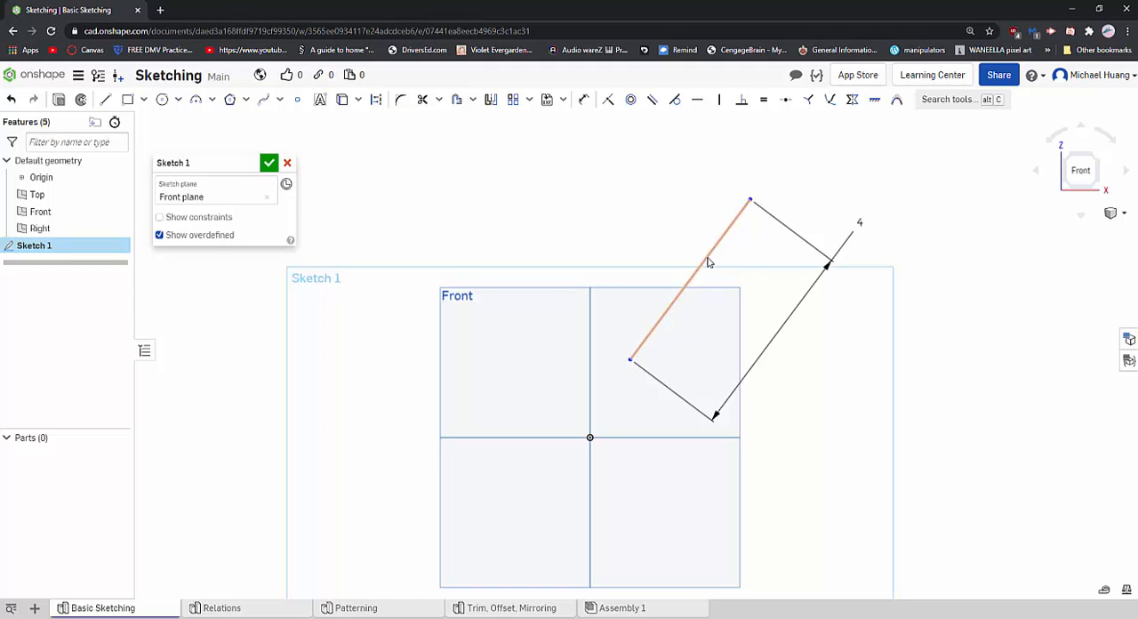
mouse_move(709, 262)
left_mouse_down()
mouse_move(681, 219)
mouse_move(681, 249)
mouse_move(699, 270)
left_mouse_up()
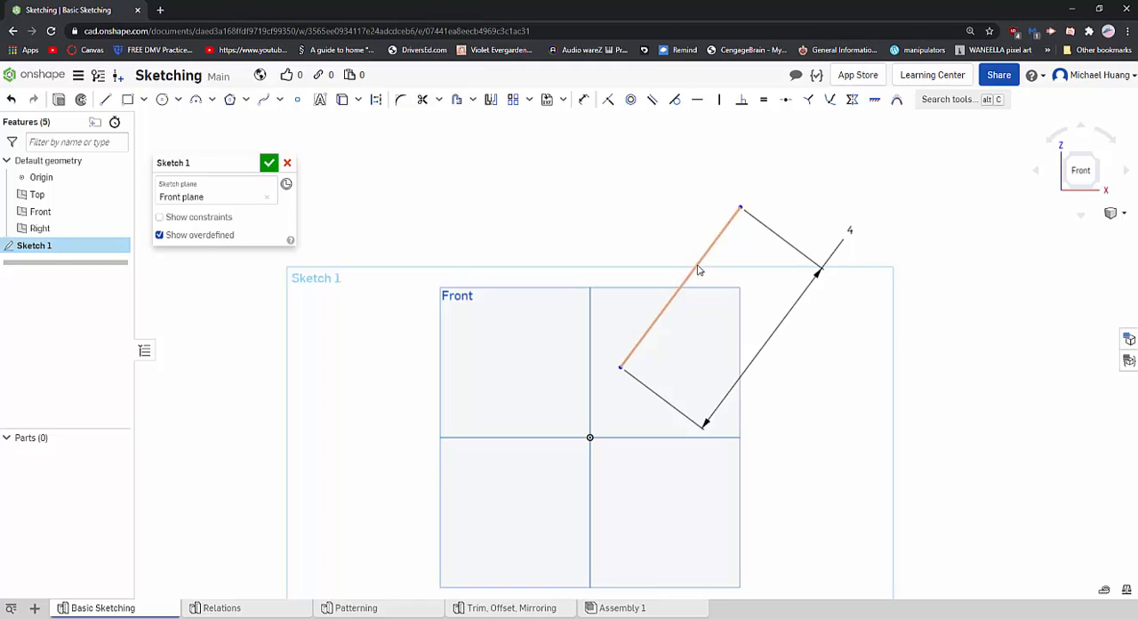
left_click_drag(697, 273, 702, 297)
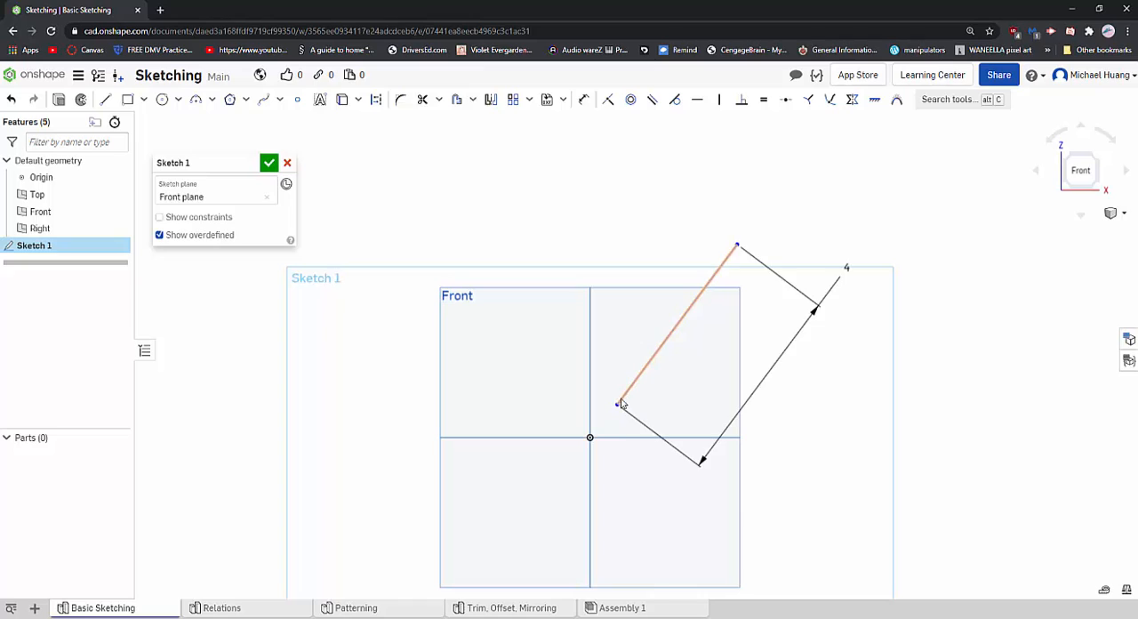
left_click_drag(617, 404, 592, 439)
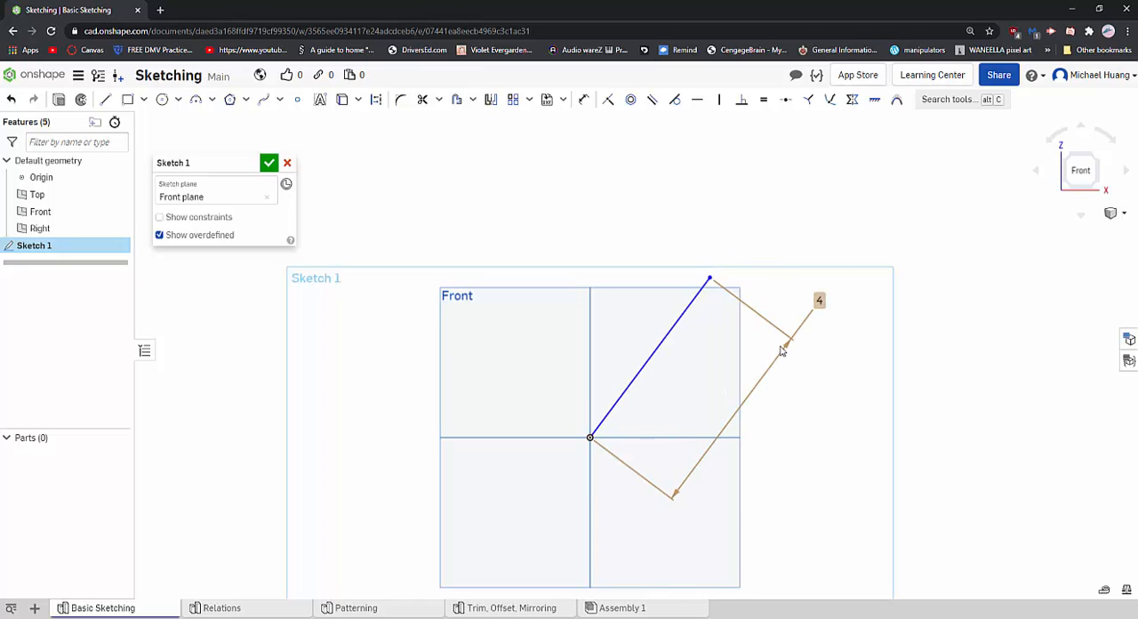
- Swing the line's free endpoint around the origin, leaving it slanted in the upper-right quadrant, and restore the Front view
scroll(661, 356, "up", 2)
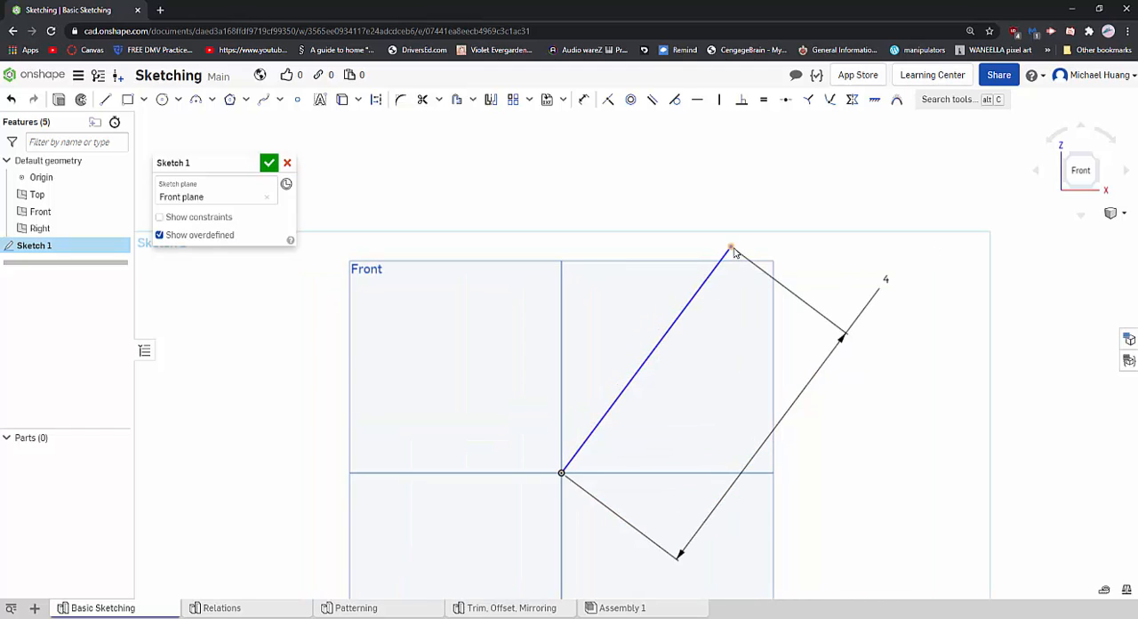
mouse_move(734, 253)
left_mouse_down()
mouse_move(575, 257)
mouse_move(655, 290)
mouse_move(629, 499)
mouse_move(490, 432)
mouse_move(632, 383)
mouse_move(501, 351)
mouse_move(601, 338)
mouse_move(524, 325)
mouse_move(639, 347)
left_mouse_up()
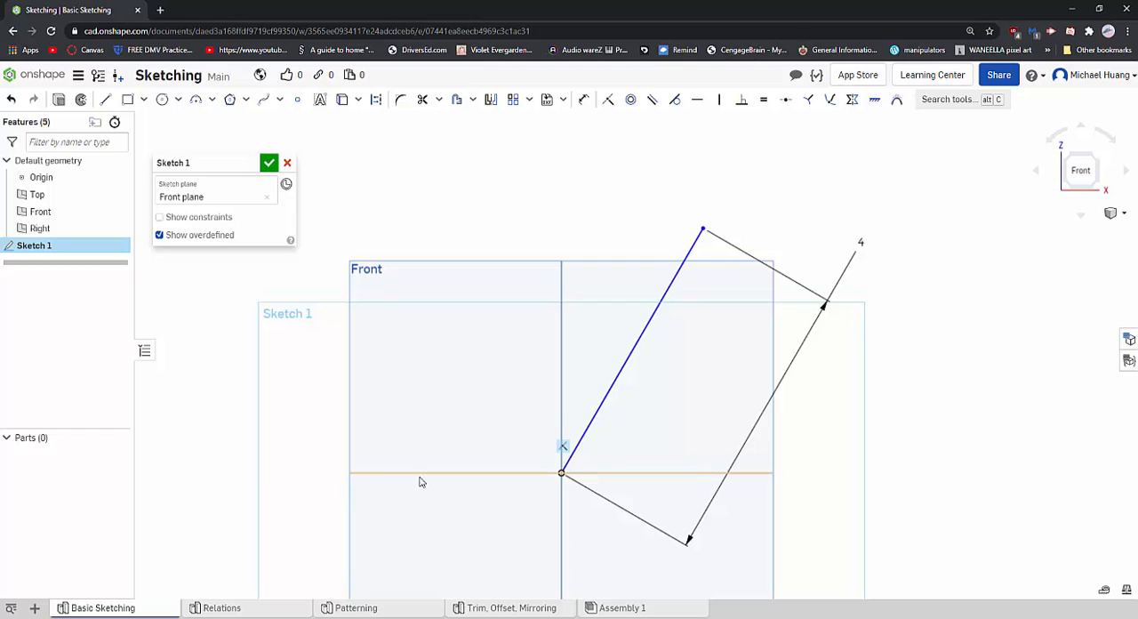
mouse_move(693, 254)
left_mouse_down()
mouse_move(704, 473)
mouse_move(460, 442)
mouse_move(653, 336)
mouse_move(422, 440)
left_mouse_up()
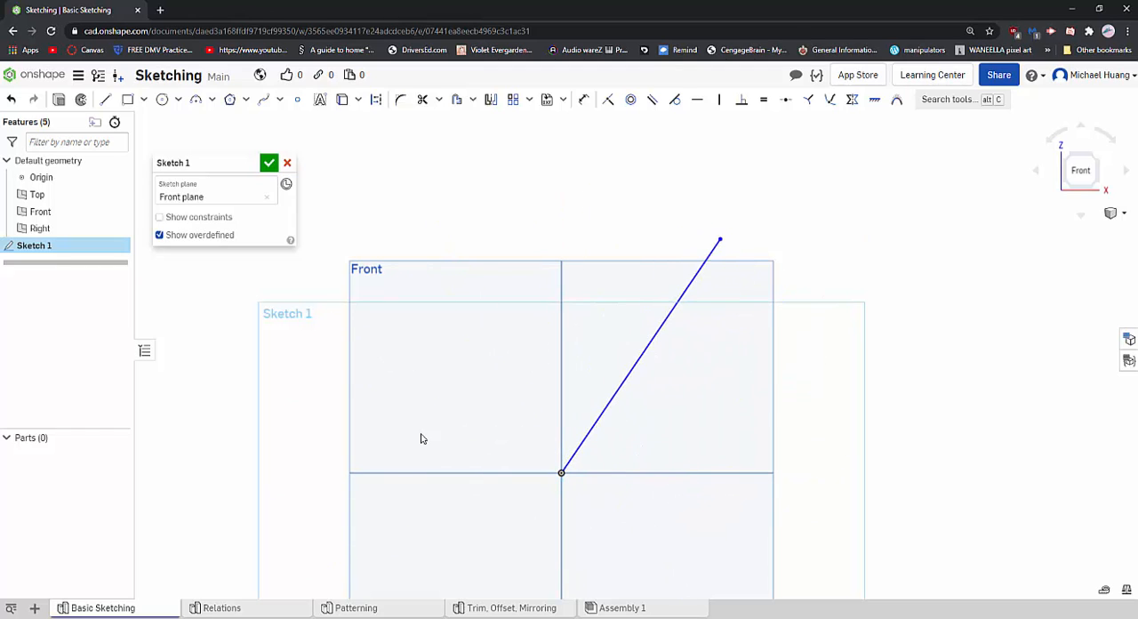
mouse_move(425, 471)
right_mouse_down()
mouse_move(450, 474)
mouse_move(421, 488)
right_mouse_up()
right_click_drag(435, 438, 467, 411)
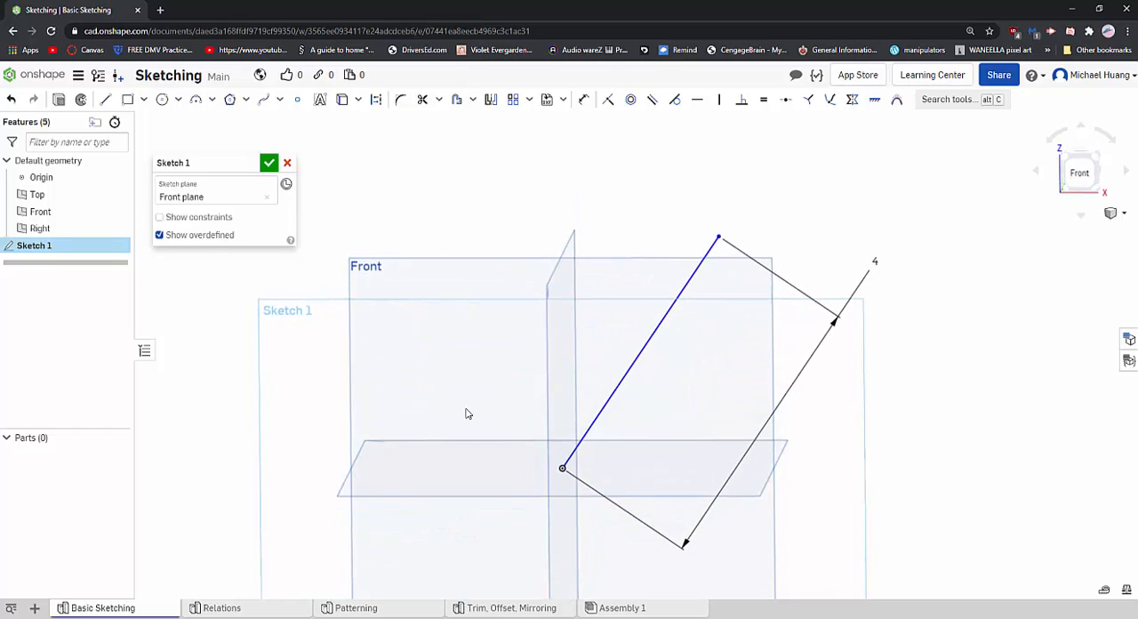
left_click(1080, 174)
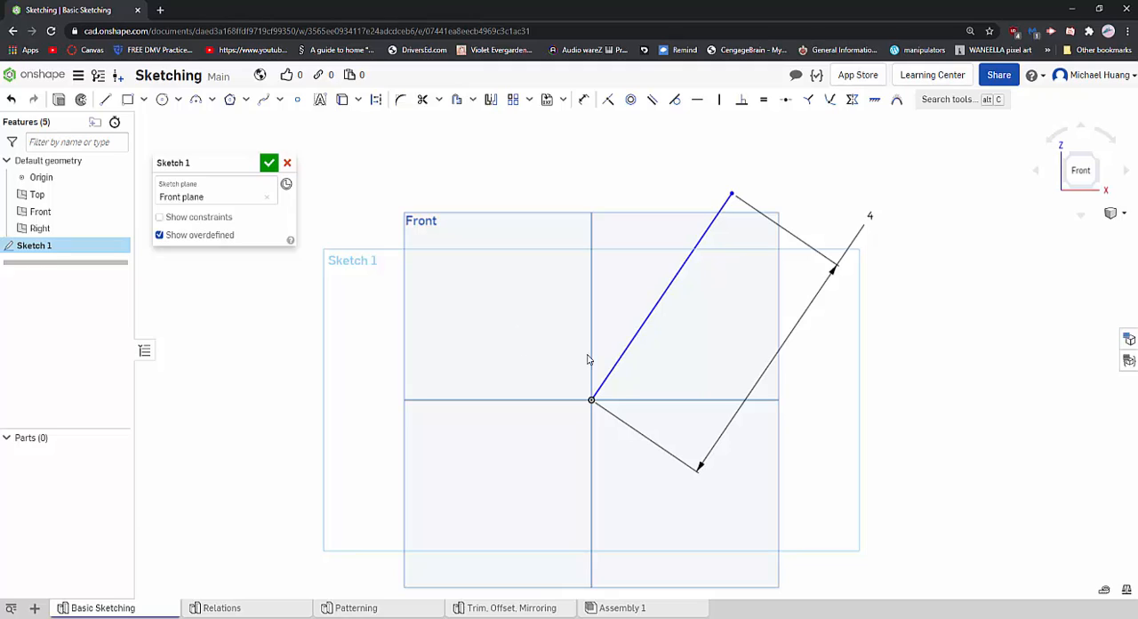
left_click(586, 103)
left_click(637, 336)
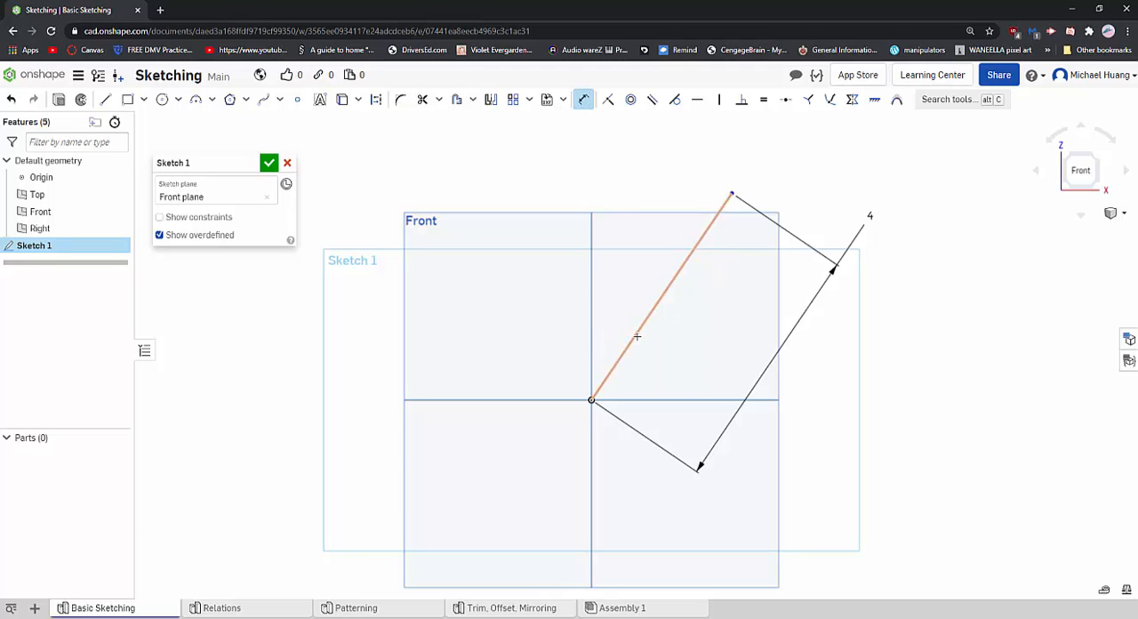
left_click(637, 336)
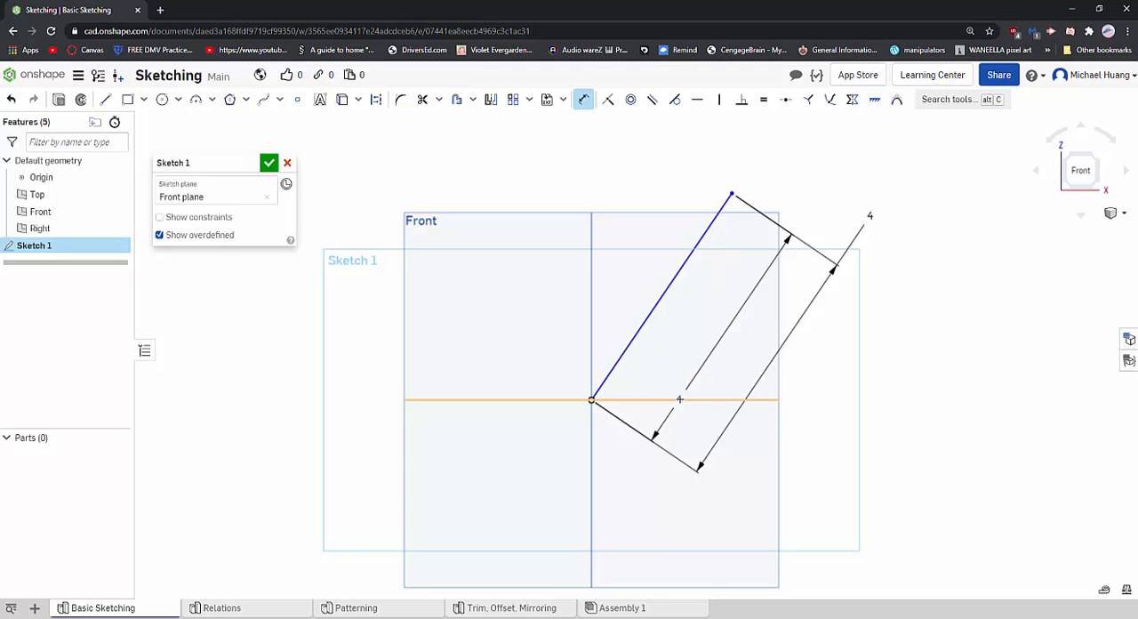
left_click(676, 399)
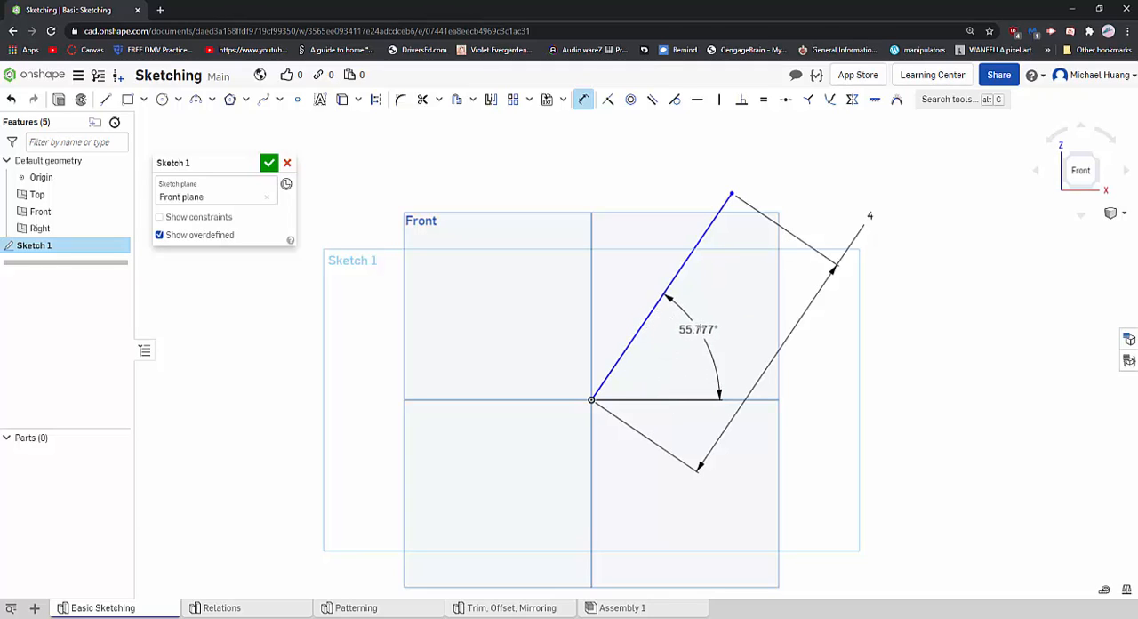
key("Escape")
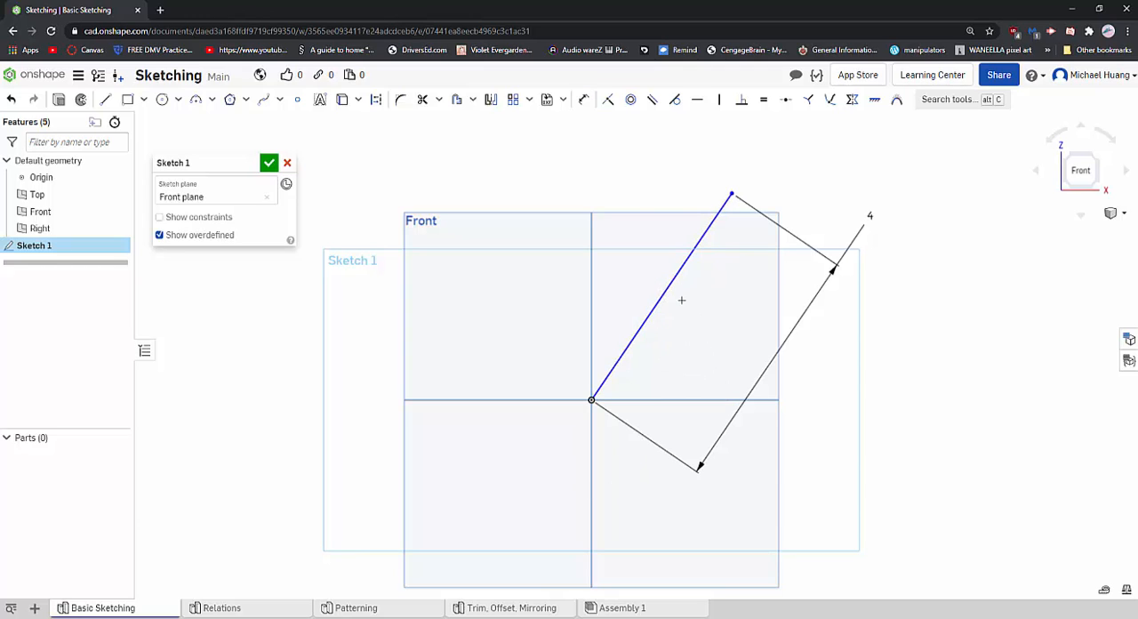
- Dimension the angle between the slanted line and the horizontal axis and set it to 60 degrees
left_click(583, 99)
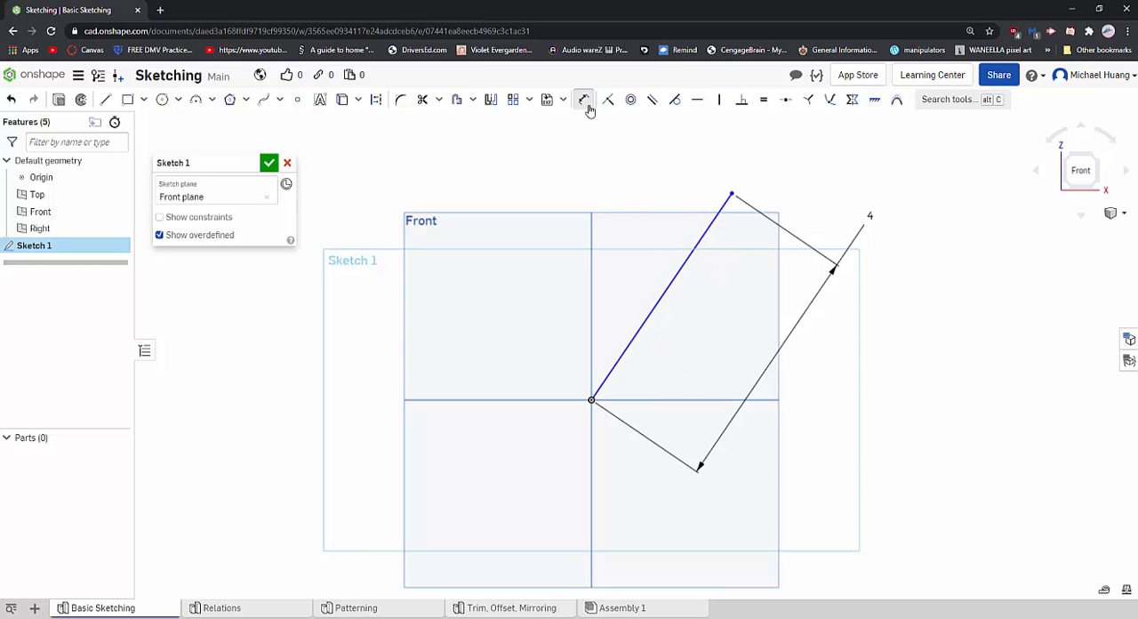
left_click(657, 308)
left_click(681, 399)
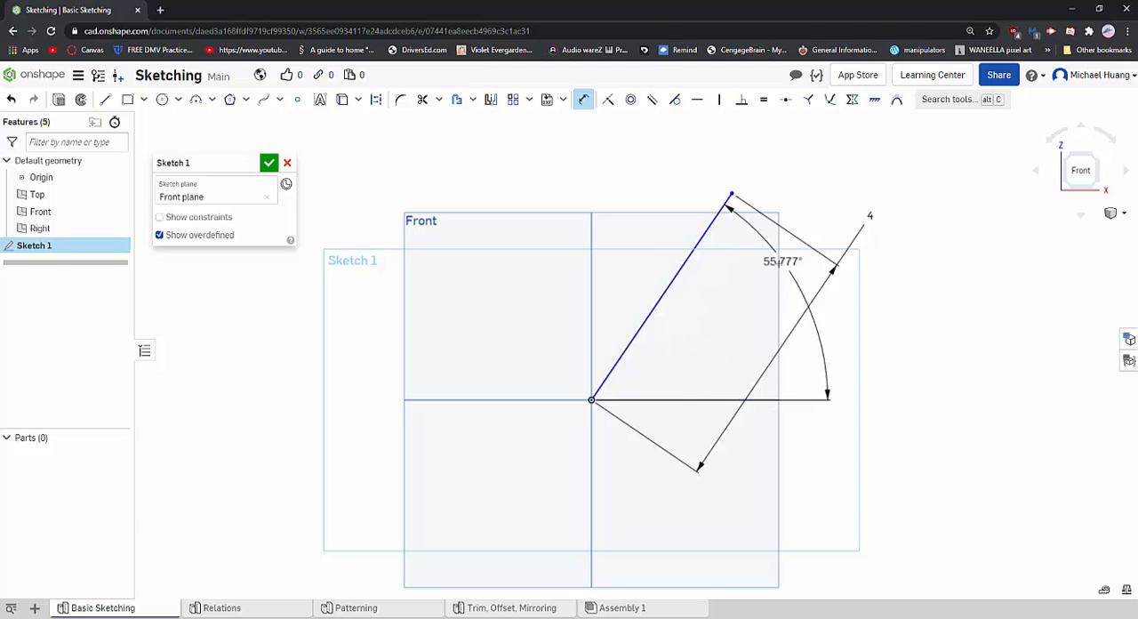
left_click(711, 359)
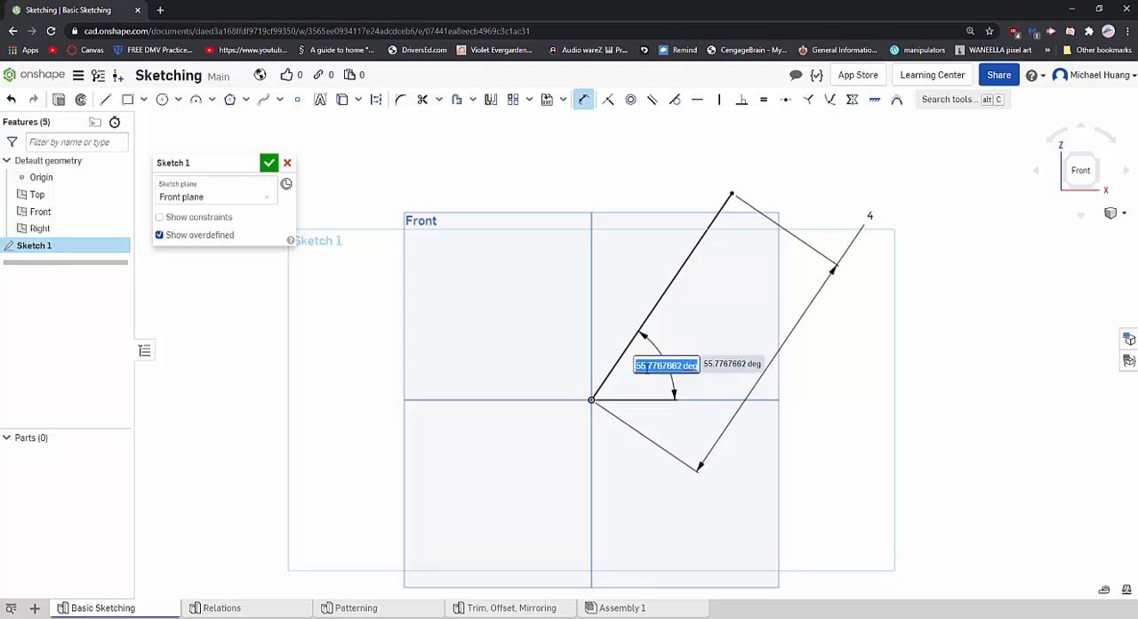
type("5")
key("Return")
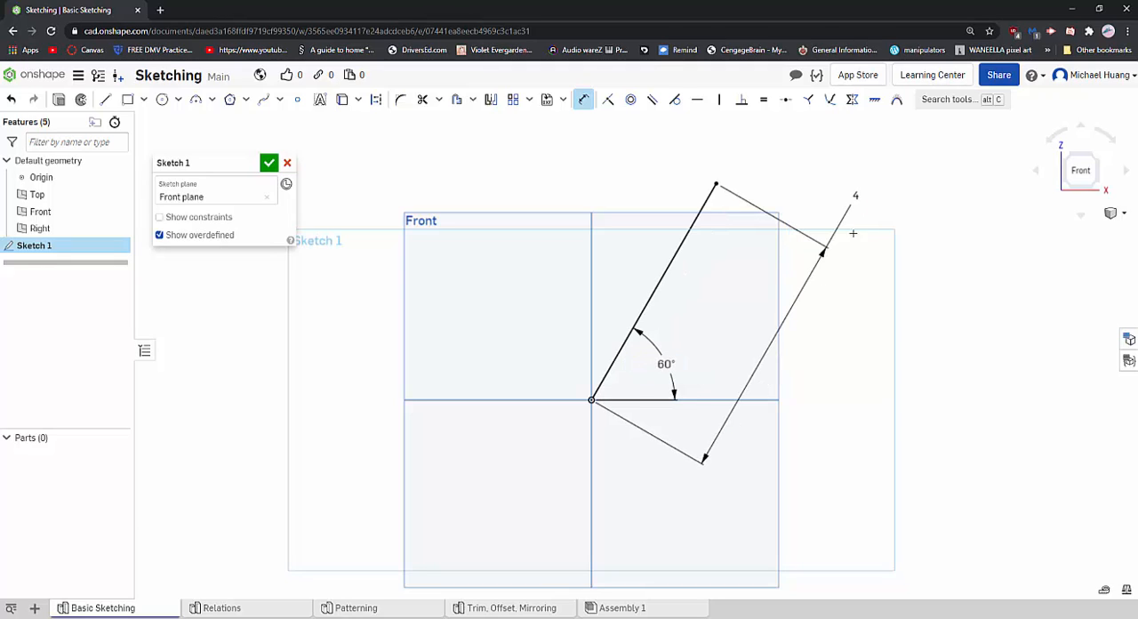
- Move the line's length dimension to its upper-left side and shift the angle dimension slightly outward
left_click_drag(855, 195, 576, 182)
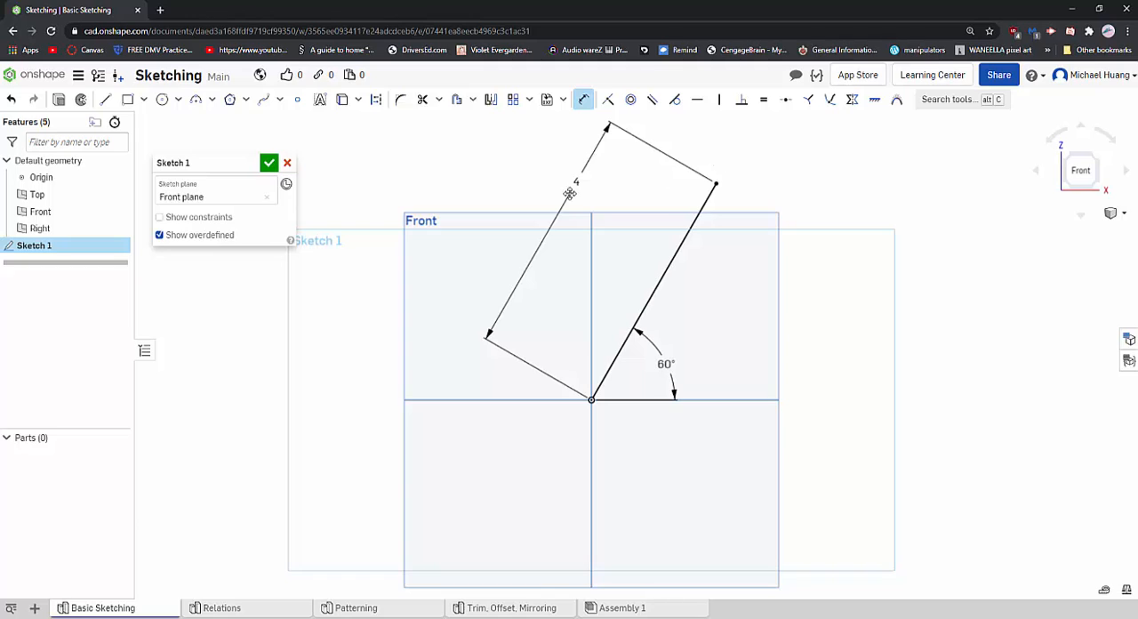
left_click_drag(575, 182, 568, 192)
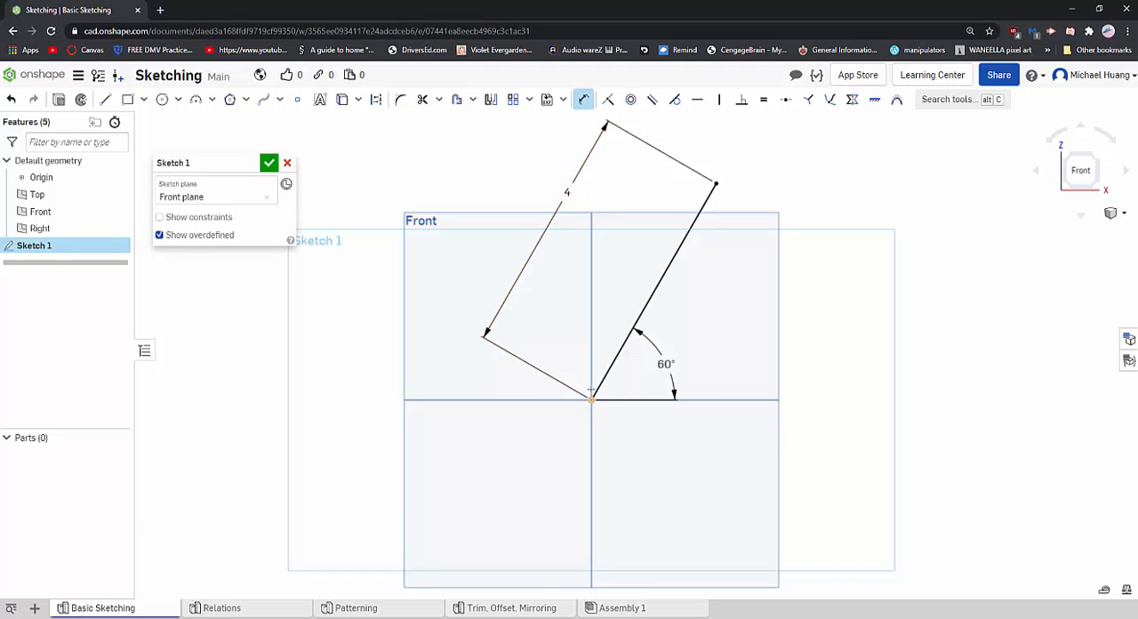
left_click_drag(665, 364, 683, 349)
scroll(719, 340, "down", 3)
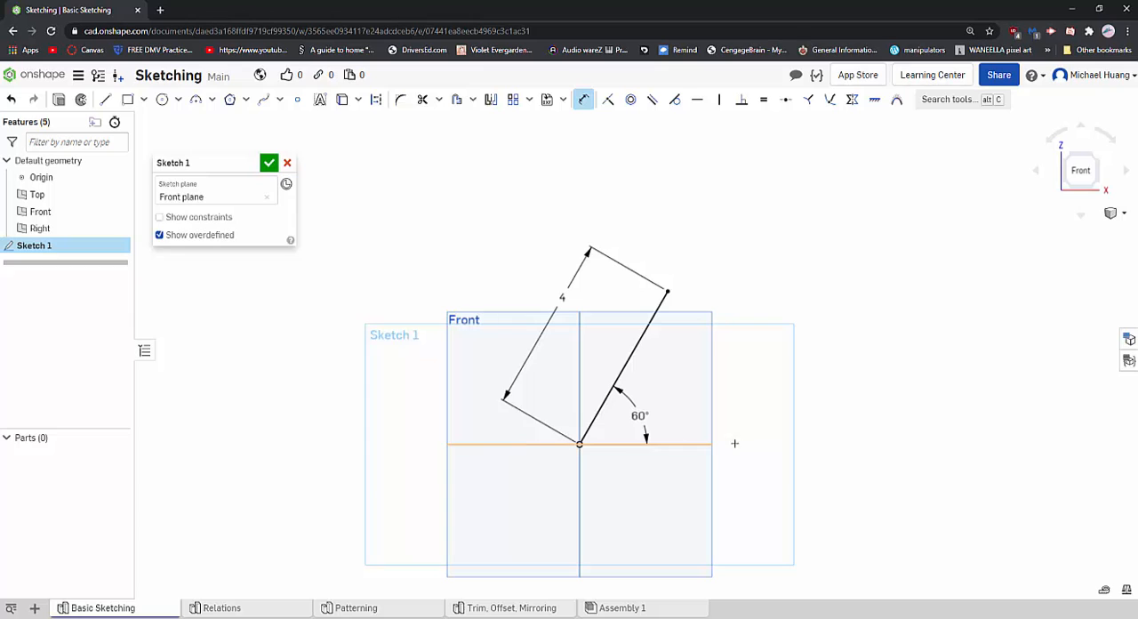
scroll(678, 354, "up", 4)
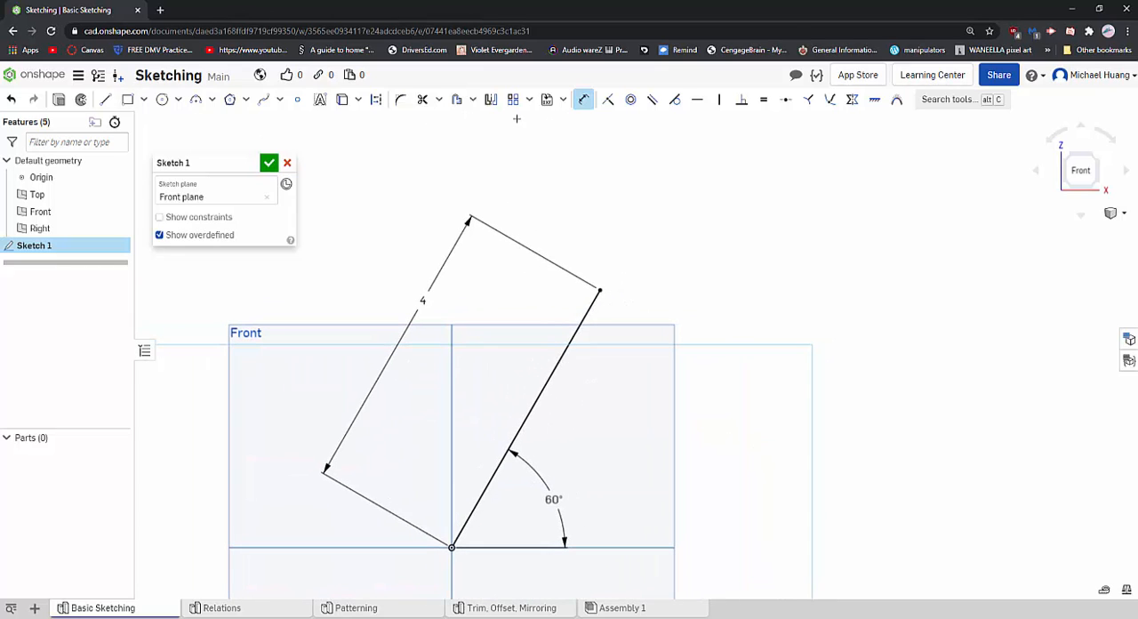
- Sketch a circle about 2.3 in in diameter, just right of the line's upper endpoint
left_click(162, 99)
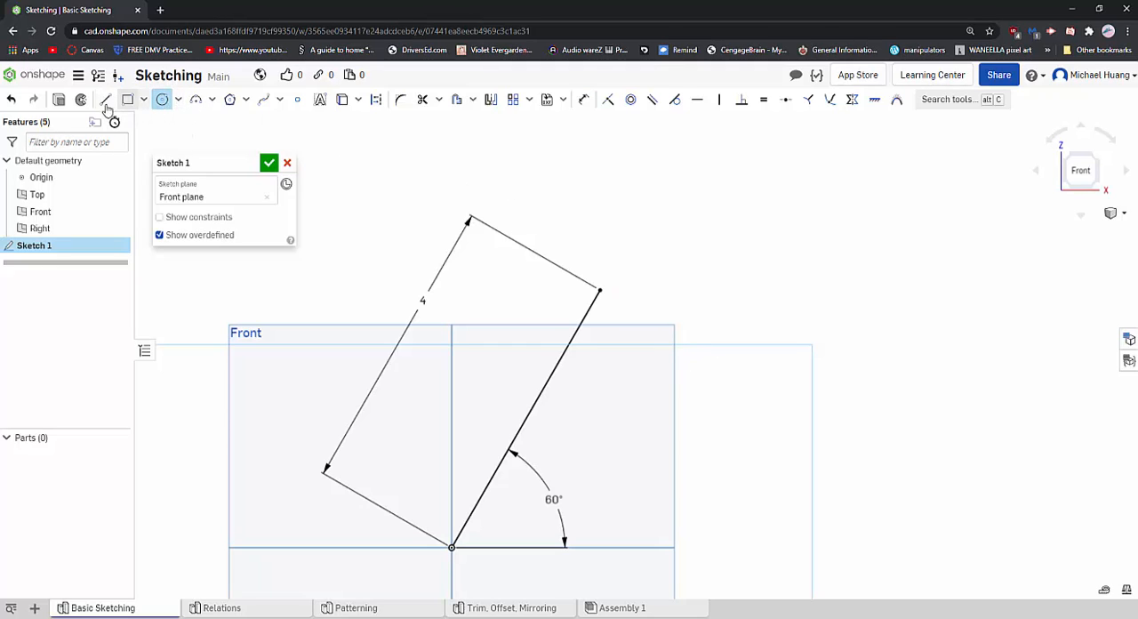
left_click(722, 316)
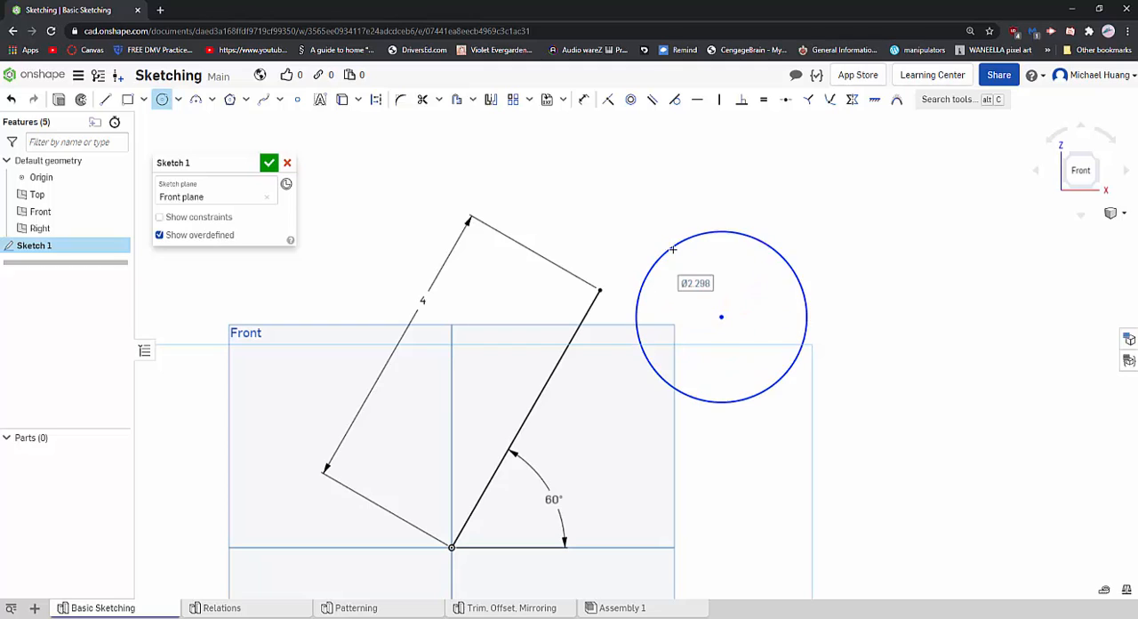
left_click(774, 248)
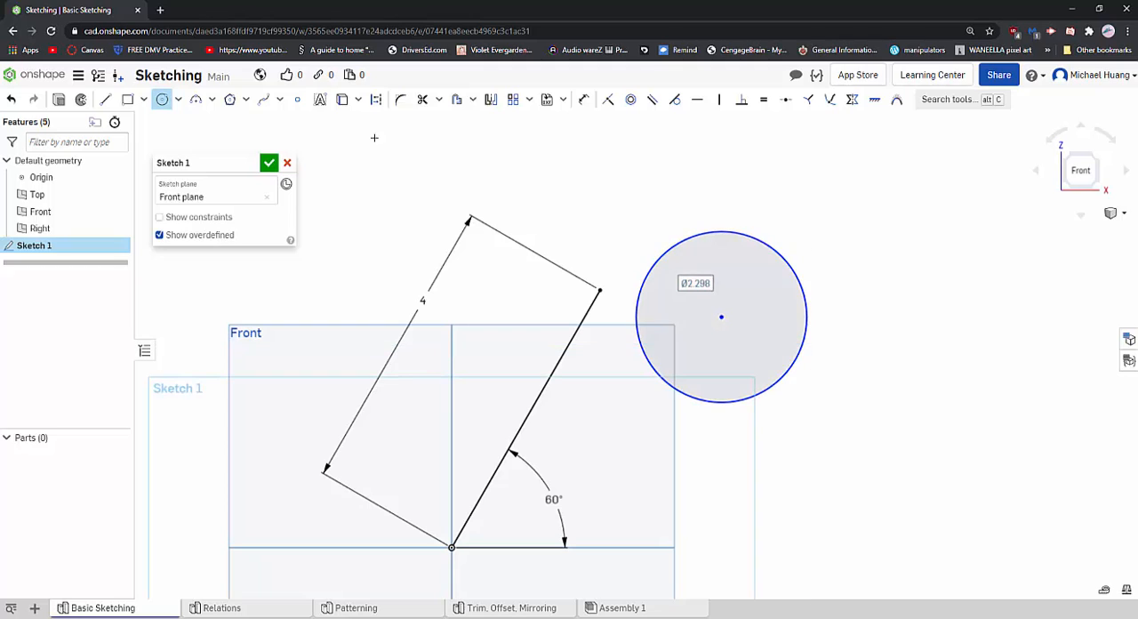
- Dimension the circle's diameter and set it to 2 in
left_click(583, 98)
left_click(689, 231)
left_click(774, 188)
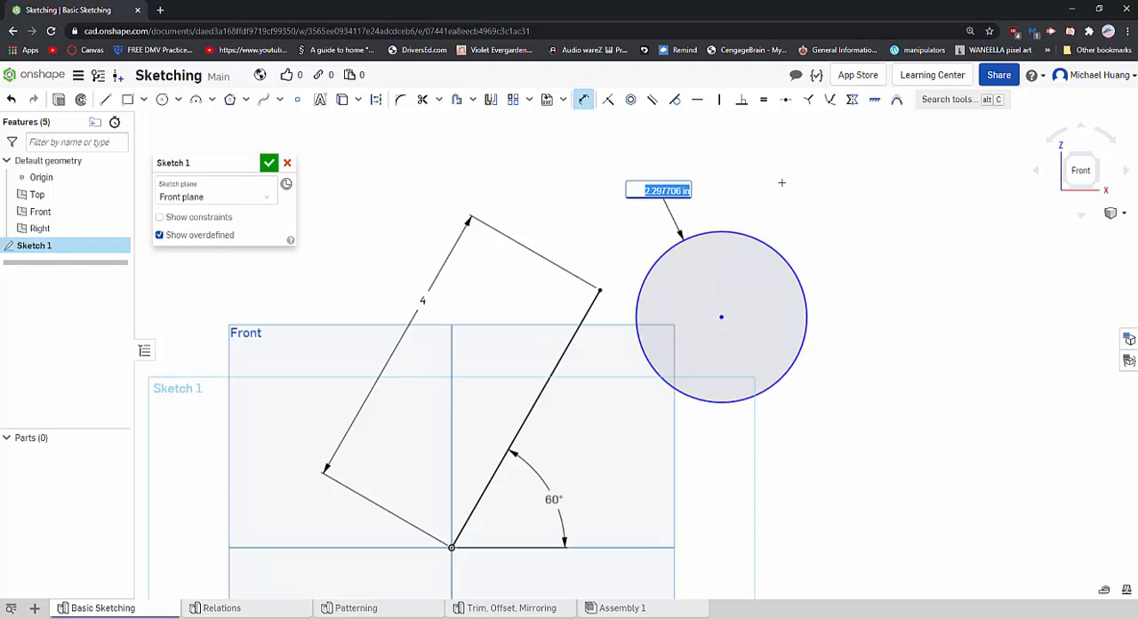
type("2")
key("Return")
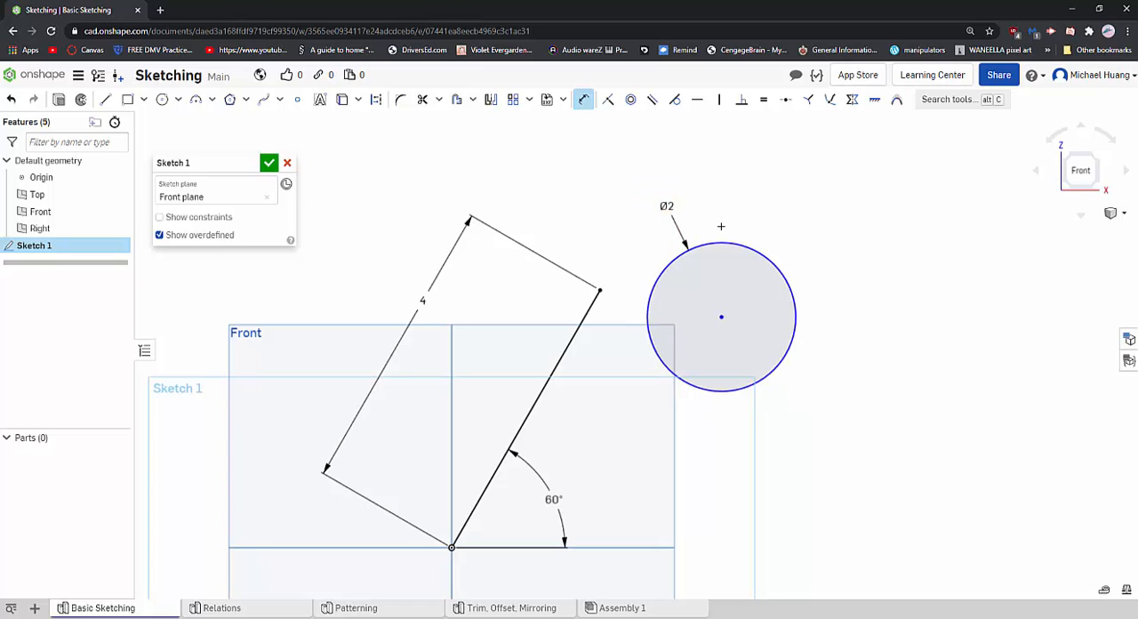
- Move the 2 in circle around to try its freedom, leaving it beside the line's upper end
scroll(667, 204, "up", 3)
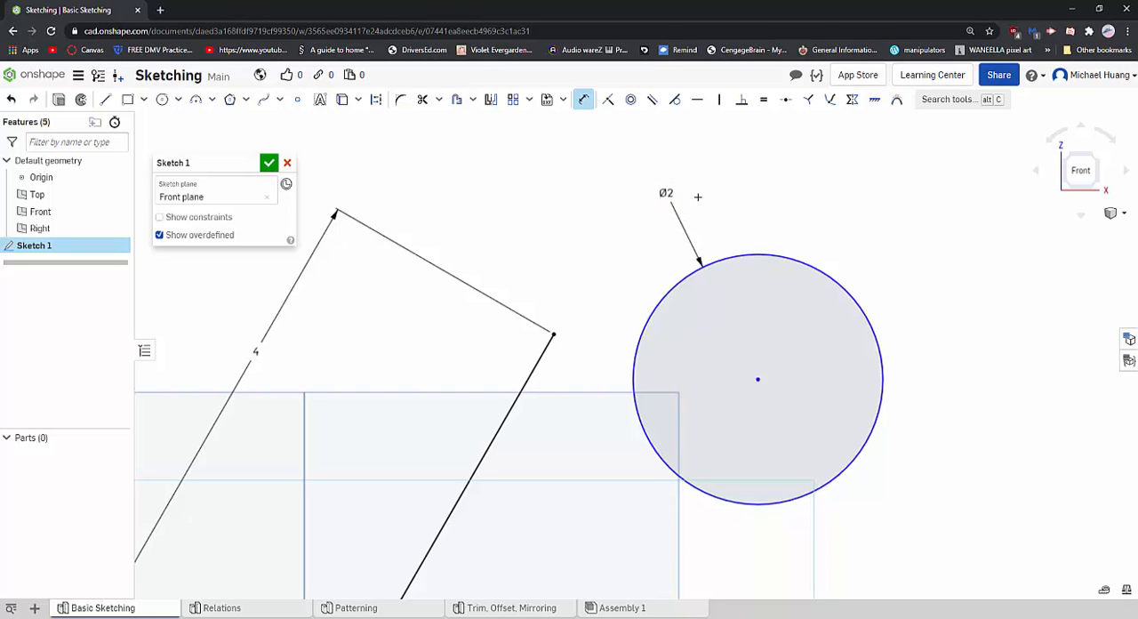
scroll(698, 196, "down", 2)
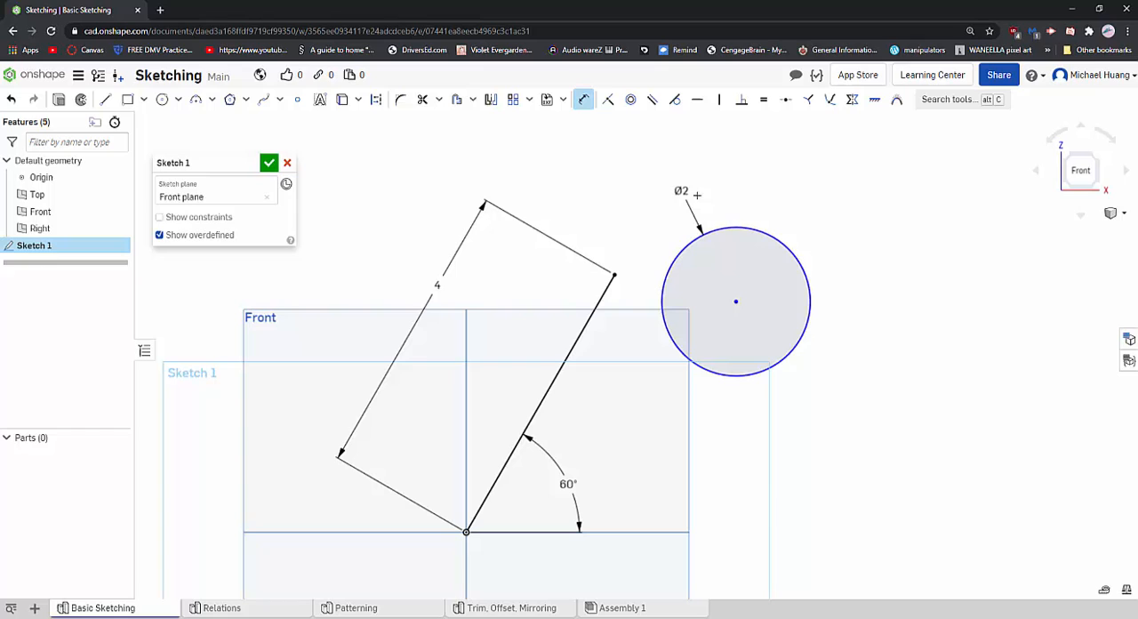
left_click(585, 101)
left_click_drag(707, 233, 603, 227)
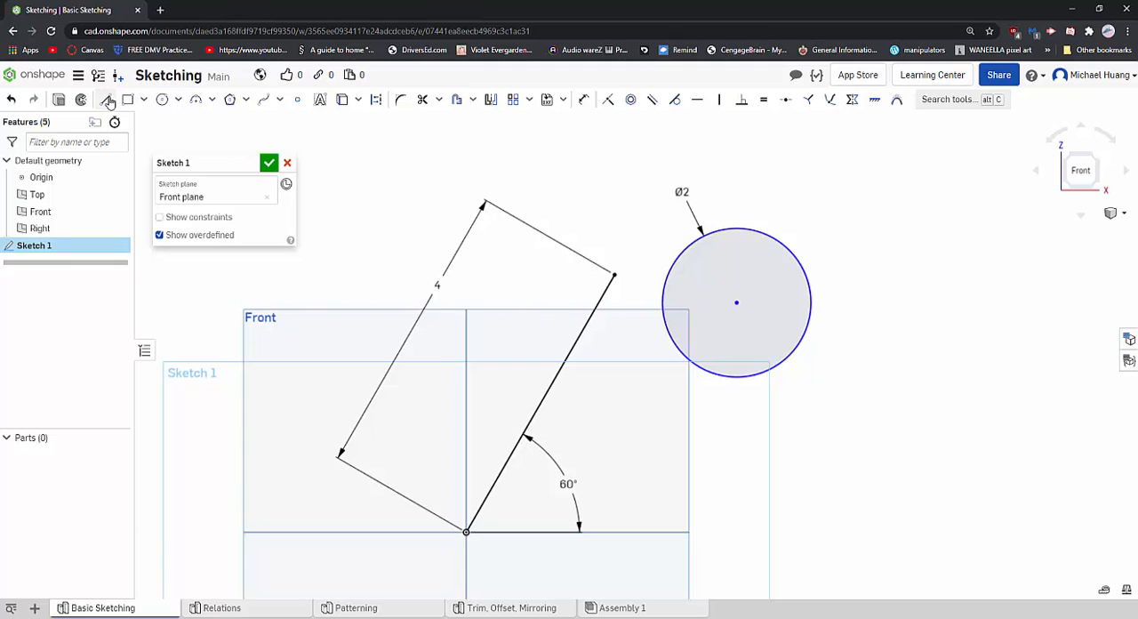
- Dimension the circle centre's vertical distance from the origin and set it to 3 in
left_click(583, 99)
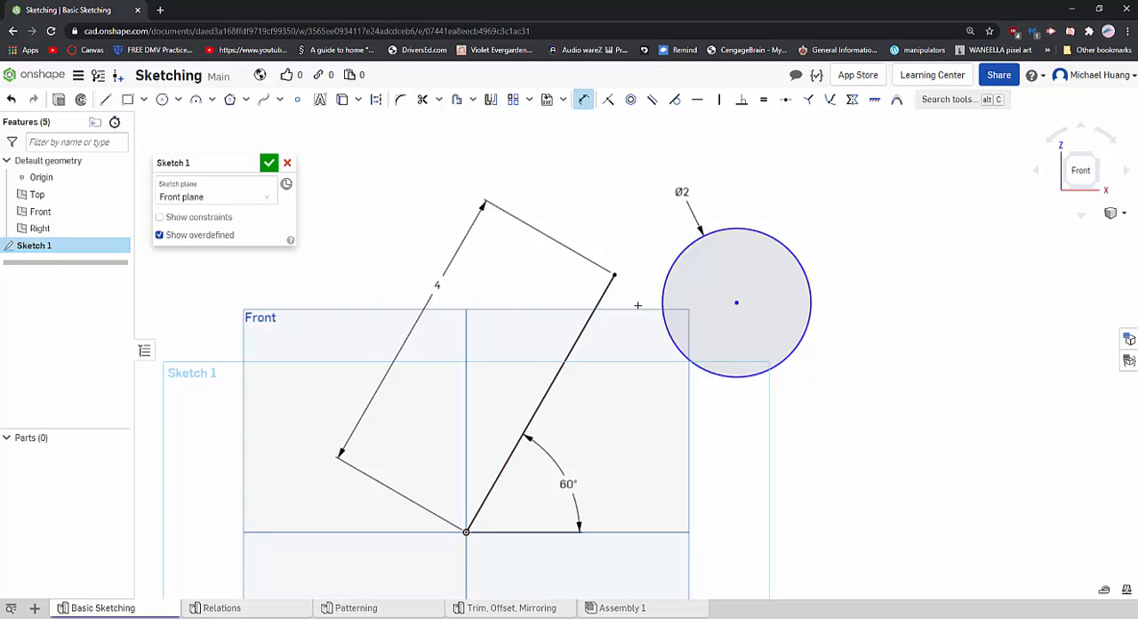
left_click(466, 532)
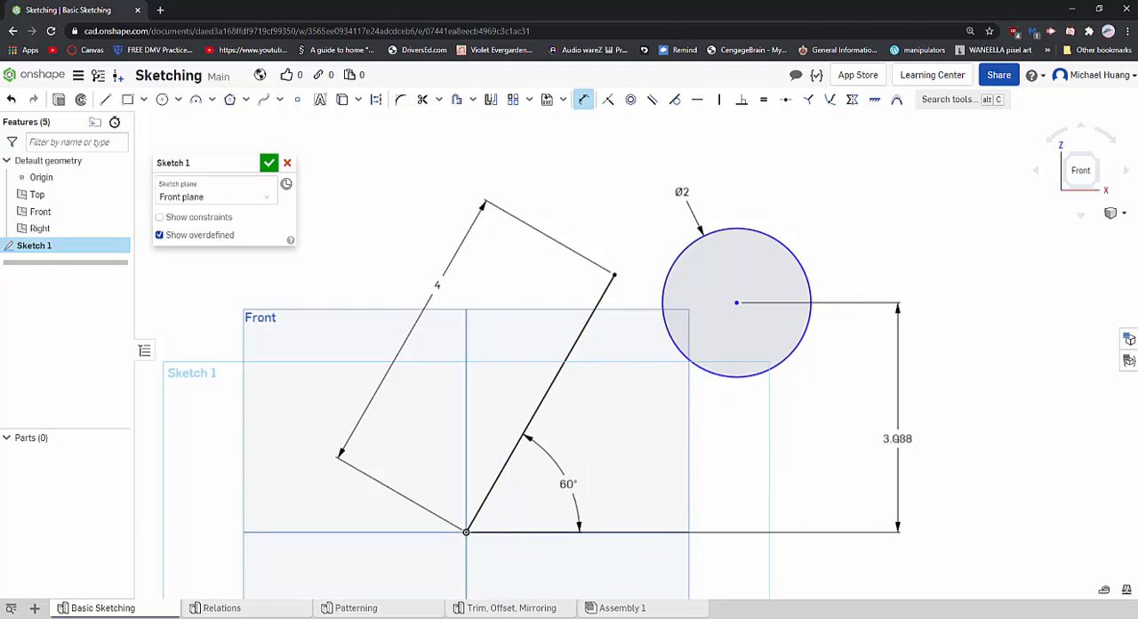
left_click(916, 437)
type("3")
key("Return")
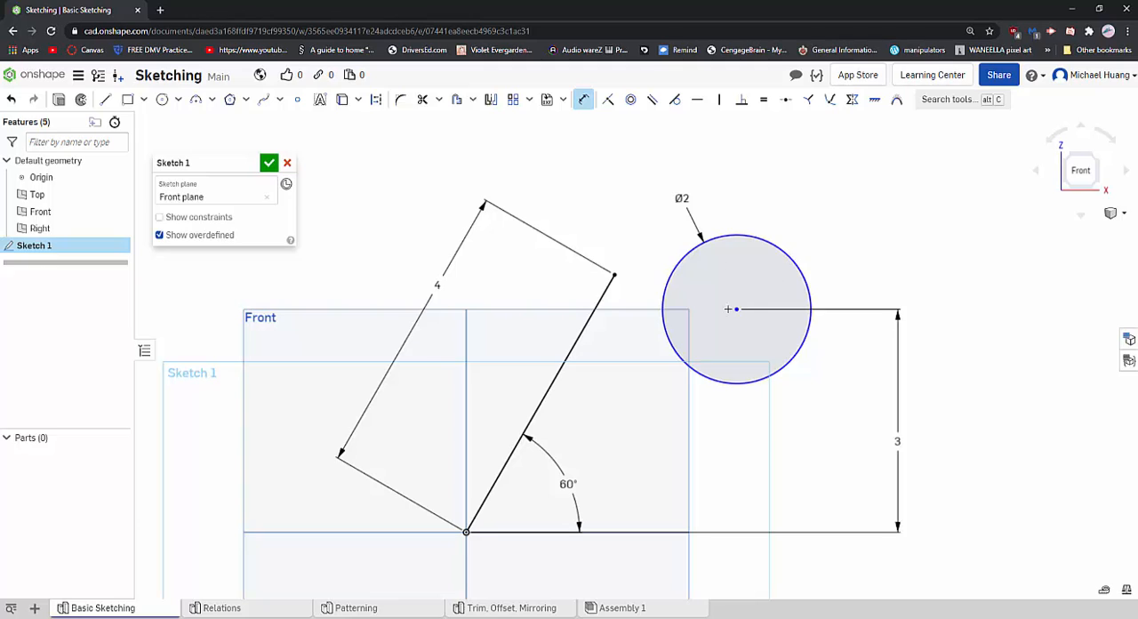
- Dimension the circle centre's horizontal distance from the origin, placing it above the sketch, and set it to 3 in
left_click(736, 309)
left_click(465, 532)
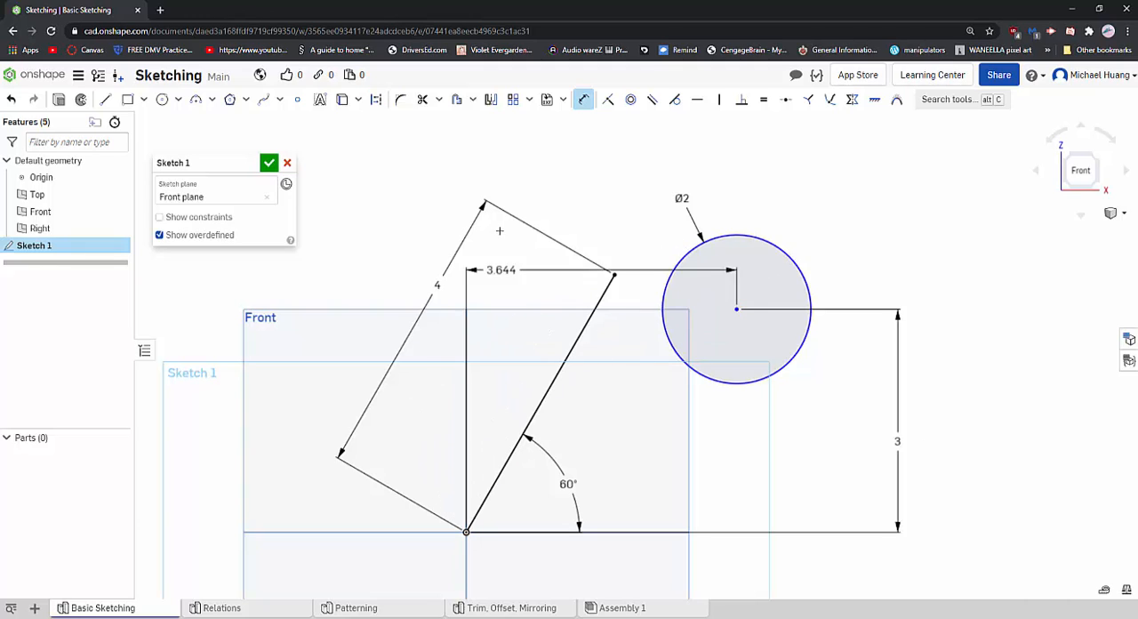
left_click(632, 154)
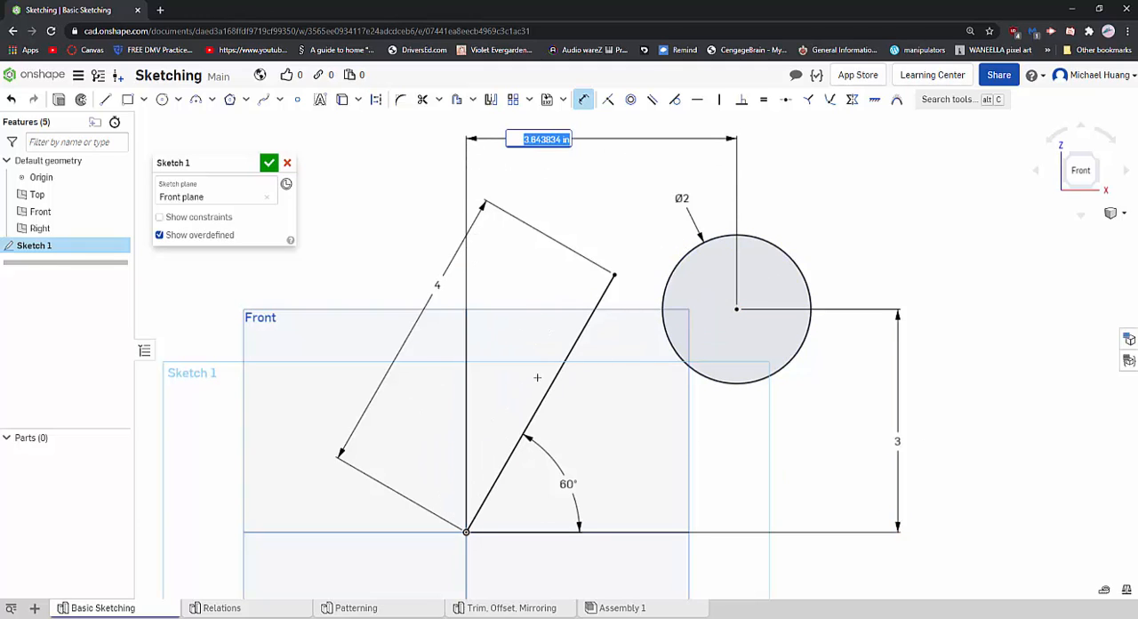
type("3")
key("Return")
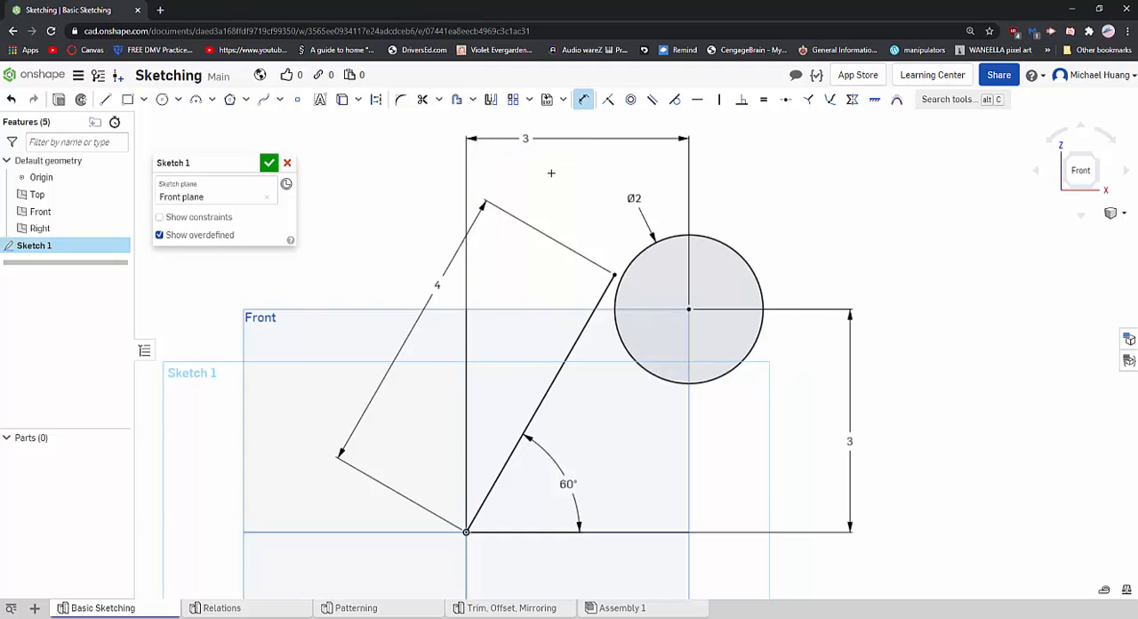
- Delete the horizontal and vertical dimensions that locate the circle's centre from the origin
scroll(707, 344, "down", 1)
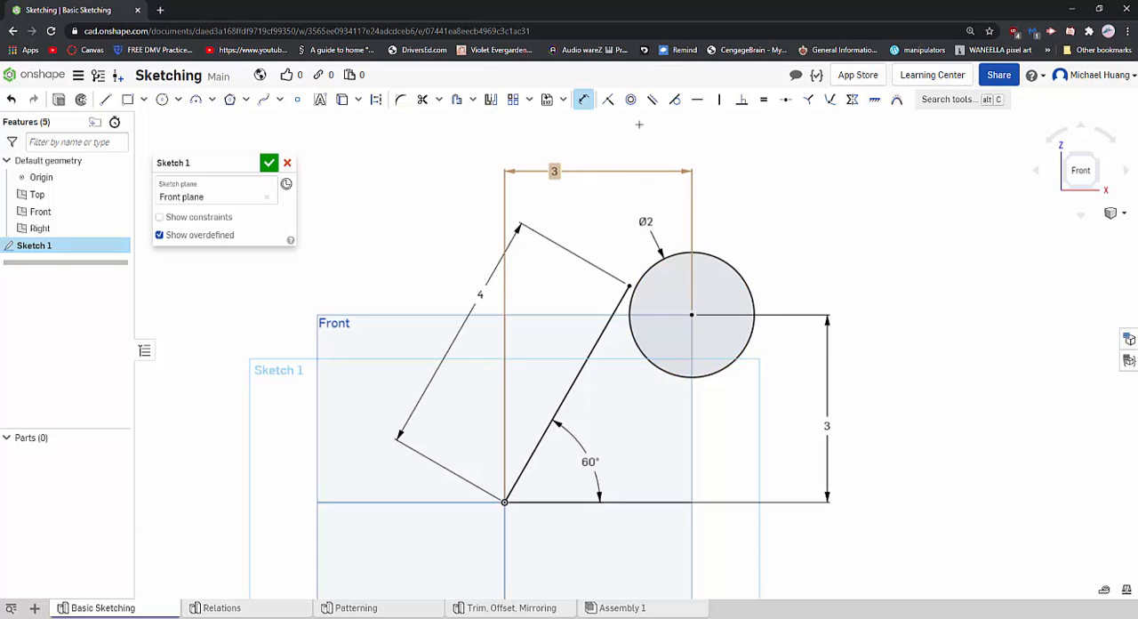
left_click(656, 173)
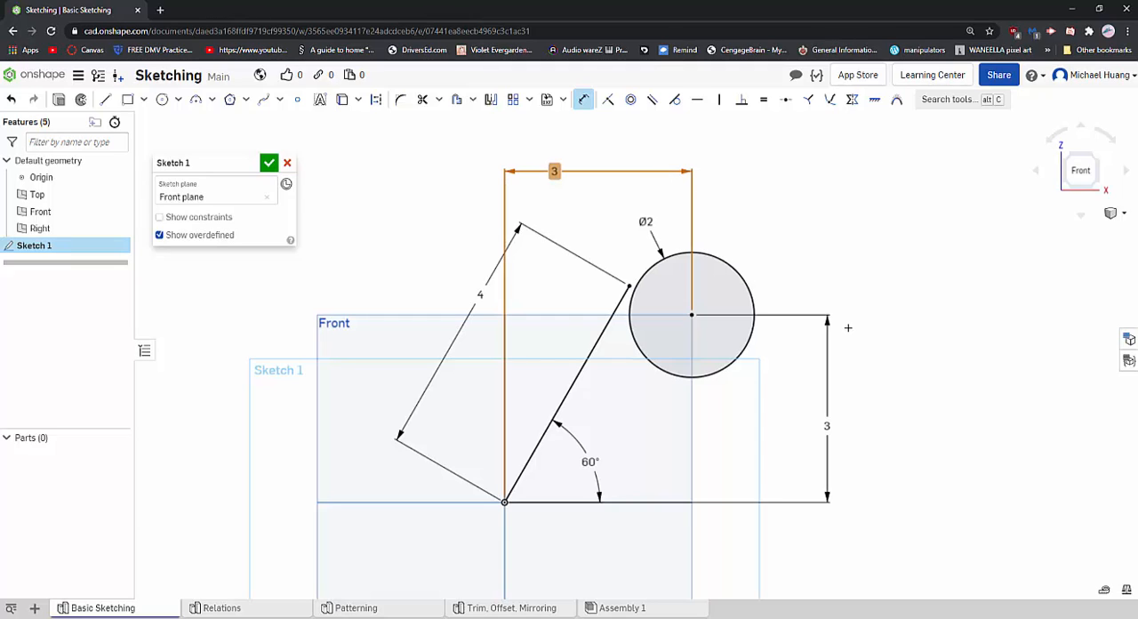
key("Delete")
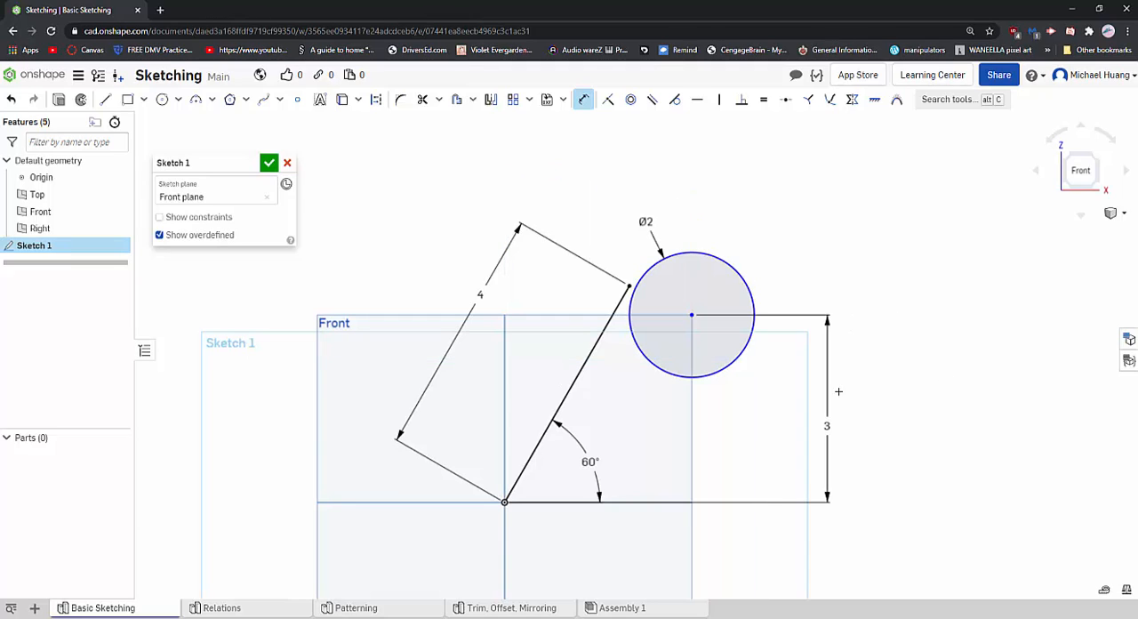
left_click(833, 389)
key("Delete")
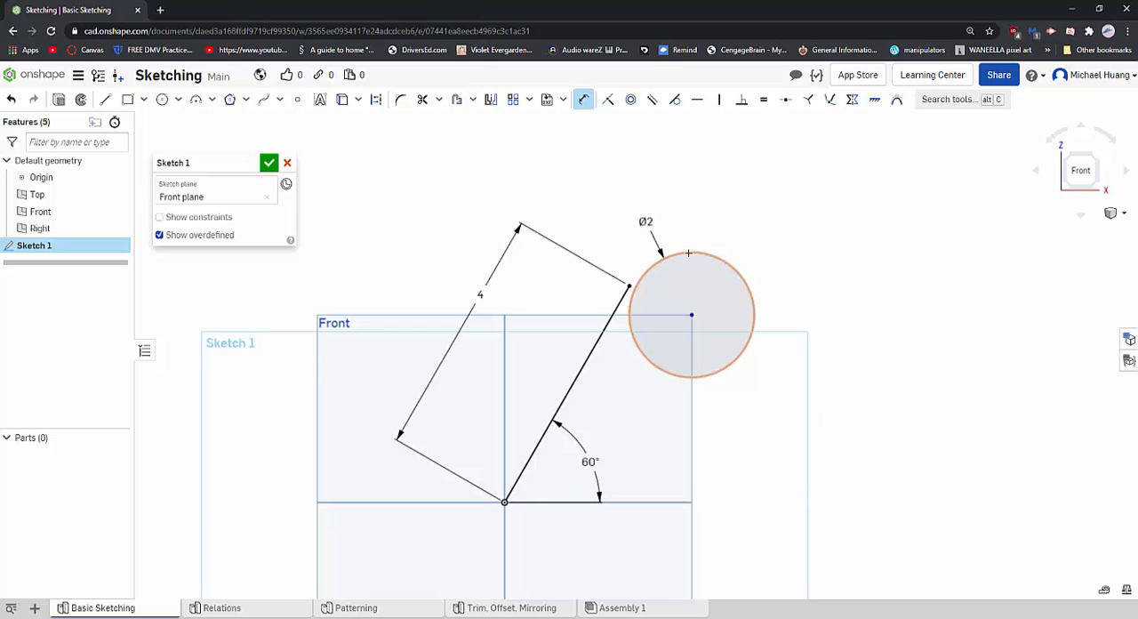
- Move the circle slightly away from the line and dimension its centre 2 in horizontally from the line's upper endpoint
left_click(584, 106)
left_click_drag(686, 252, 773, 274)
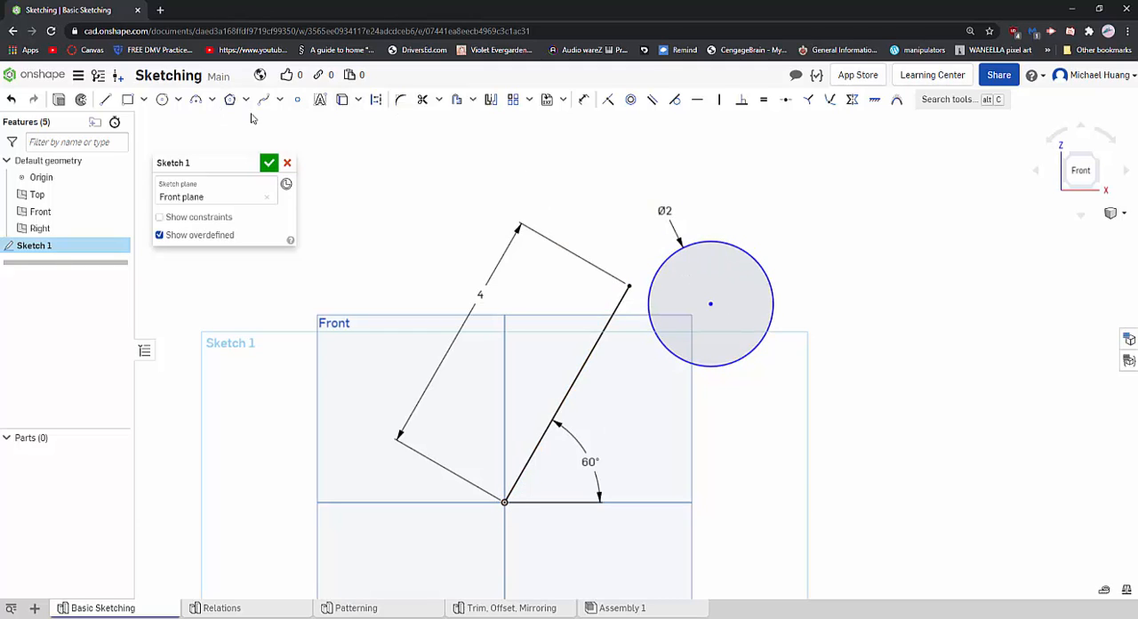
left_click(583, 98)
left_click(630, 285)
left_click(710, 303)
left_click(686, 167)
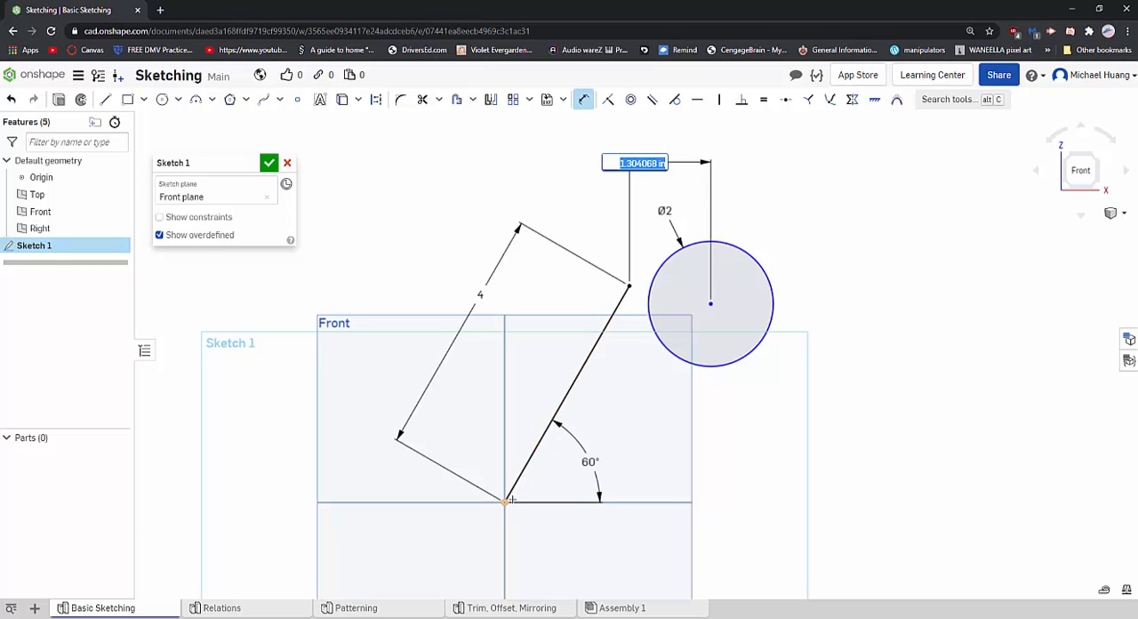
type("2")
key("Return")
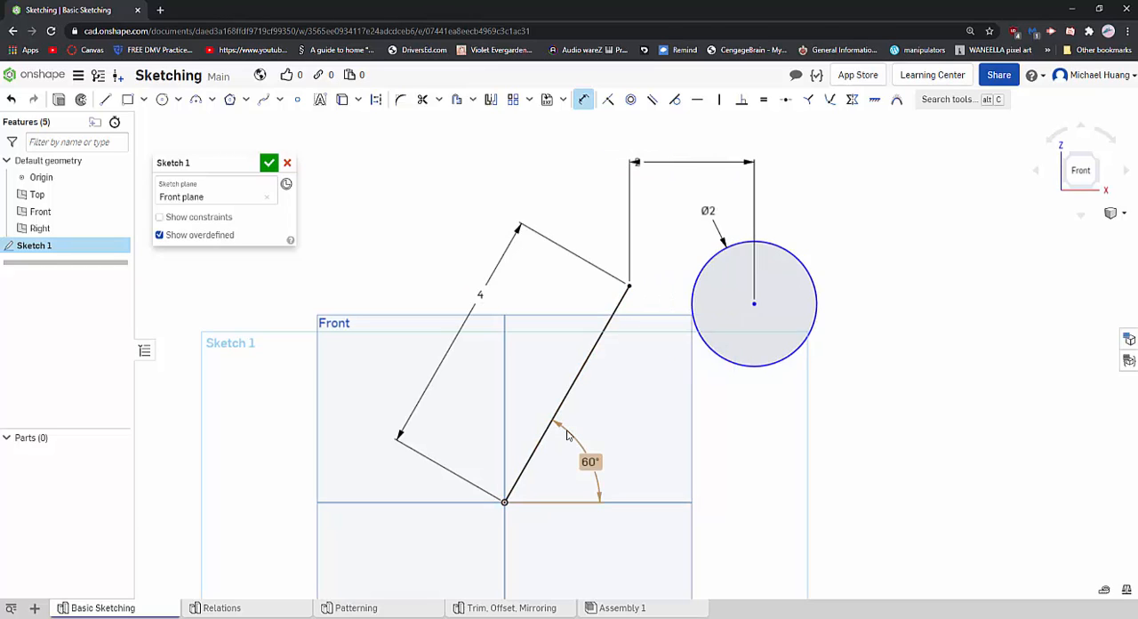
left_click(629, 286)
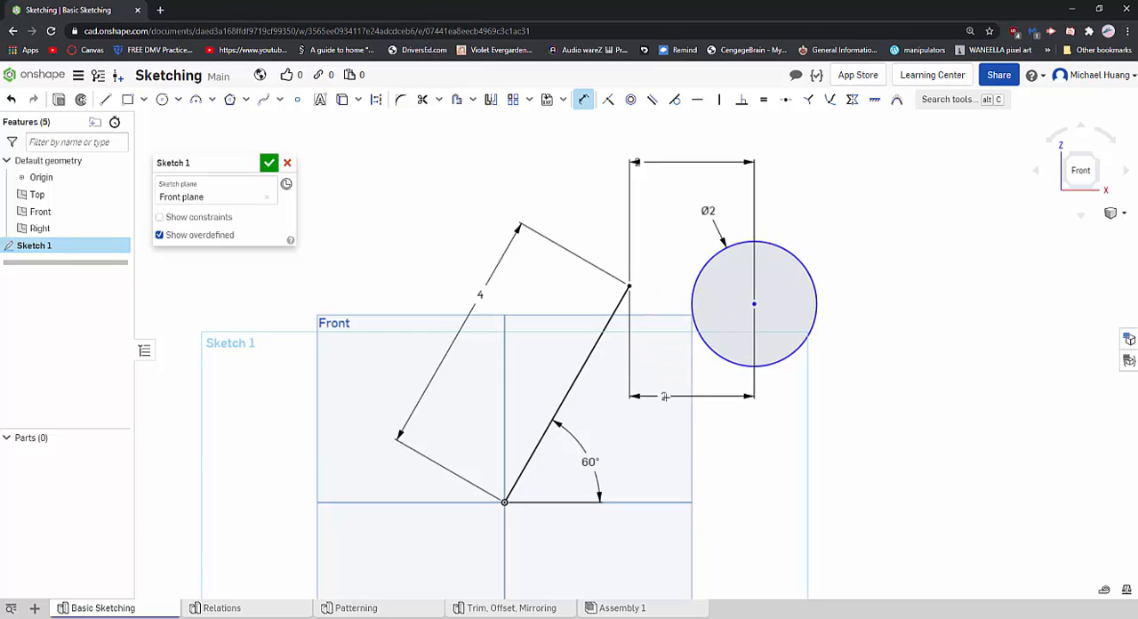
key("Escape")
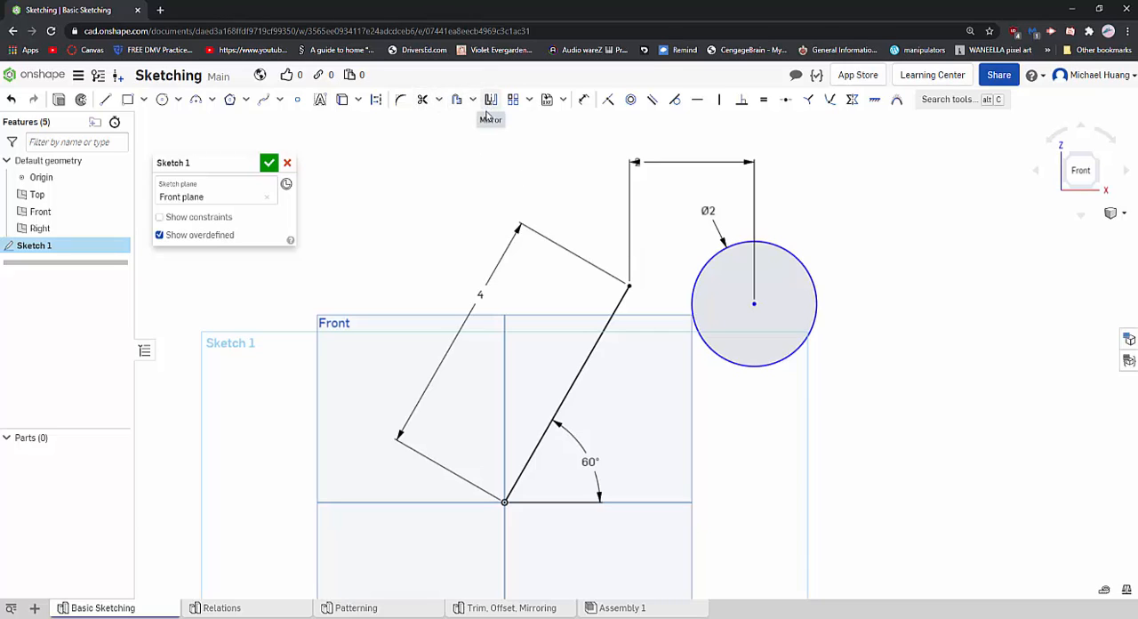
- Draw a nearly horizontal line from the origin to a point below and slightly right of the circle's centre
left_click(105, 99)
left_click(505, 502)
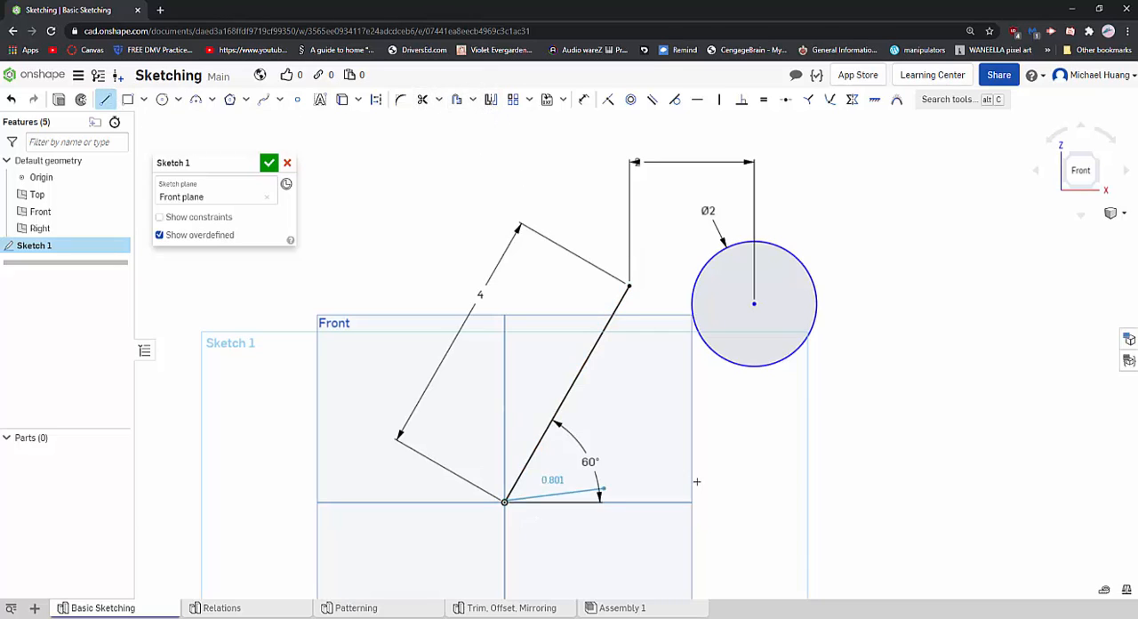
left_click(791, 500)
key("Escape")
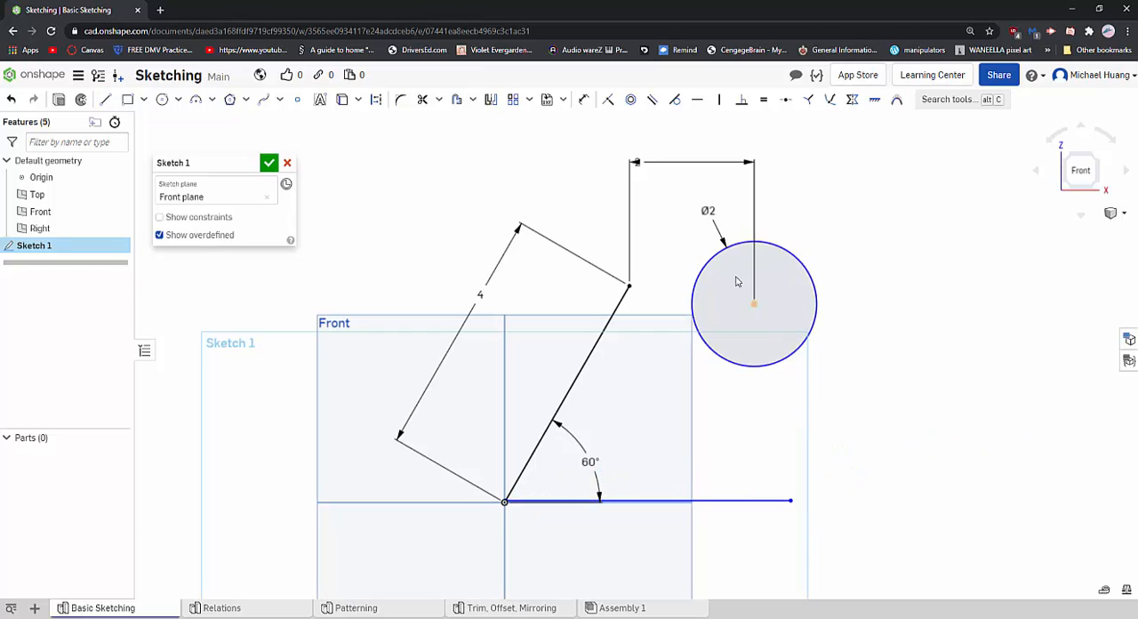
- Dimension the nearly horizontal line's length below it and set it to 5 in
key("d")
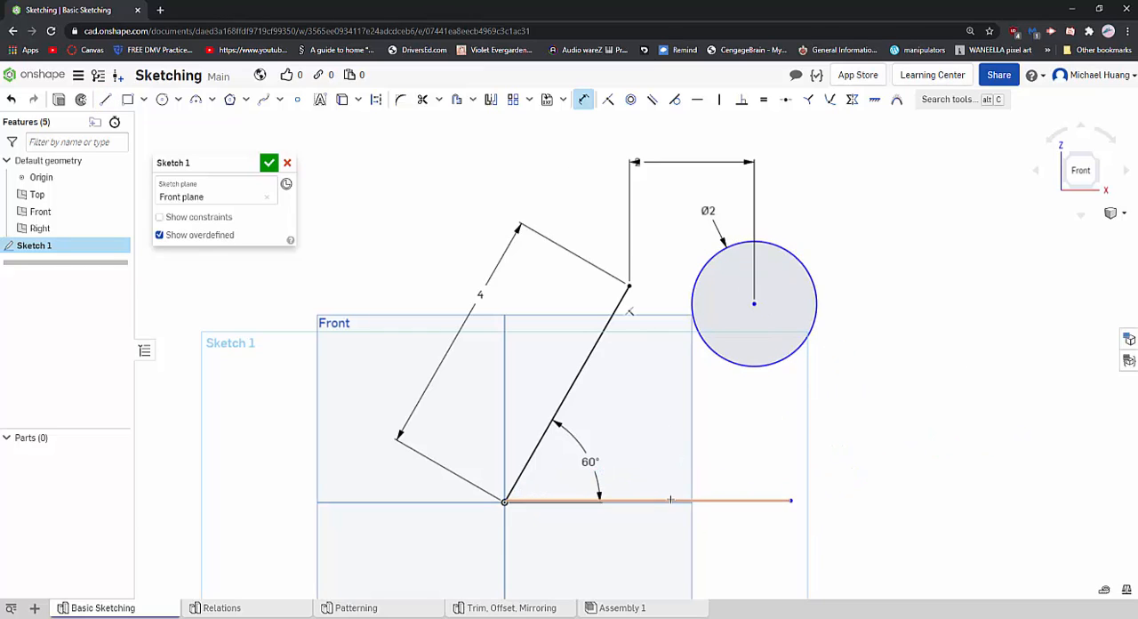
left_click(729, 502)
left_click(808, 523)
type("5")
key("Return")
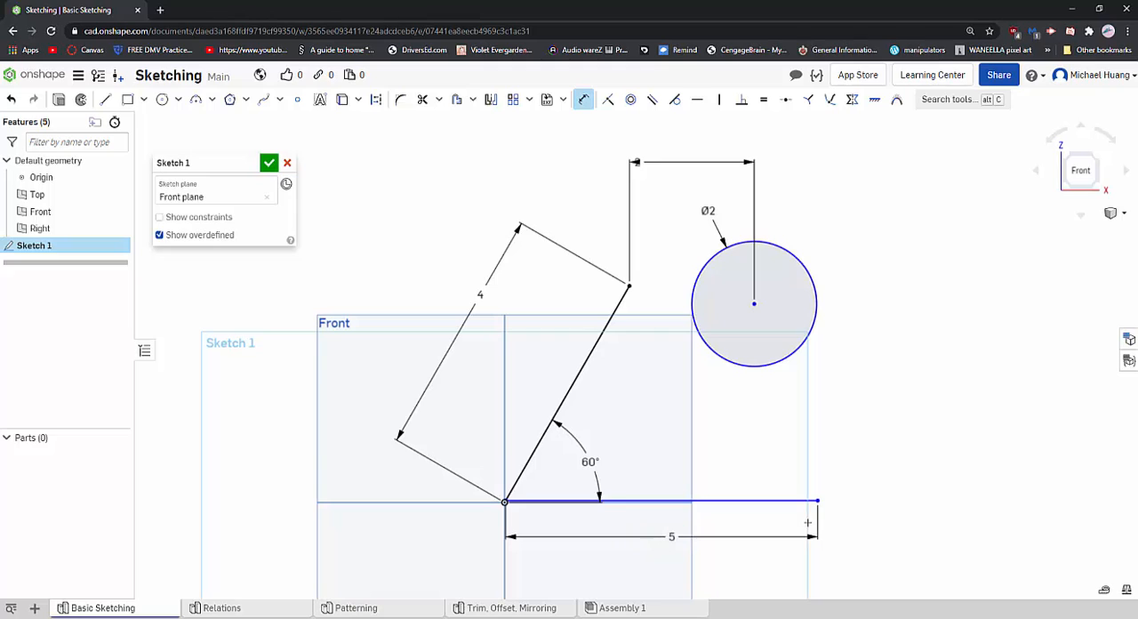
- Delete the nearly horizontal 5 in line that starts at the origin
scroll(597, 381, "down", 2)
scroll(705, 318, "up", 2)
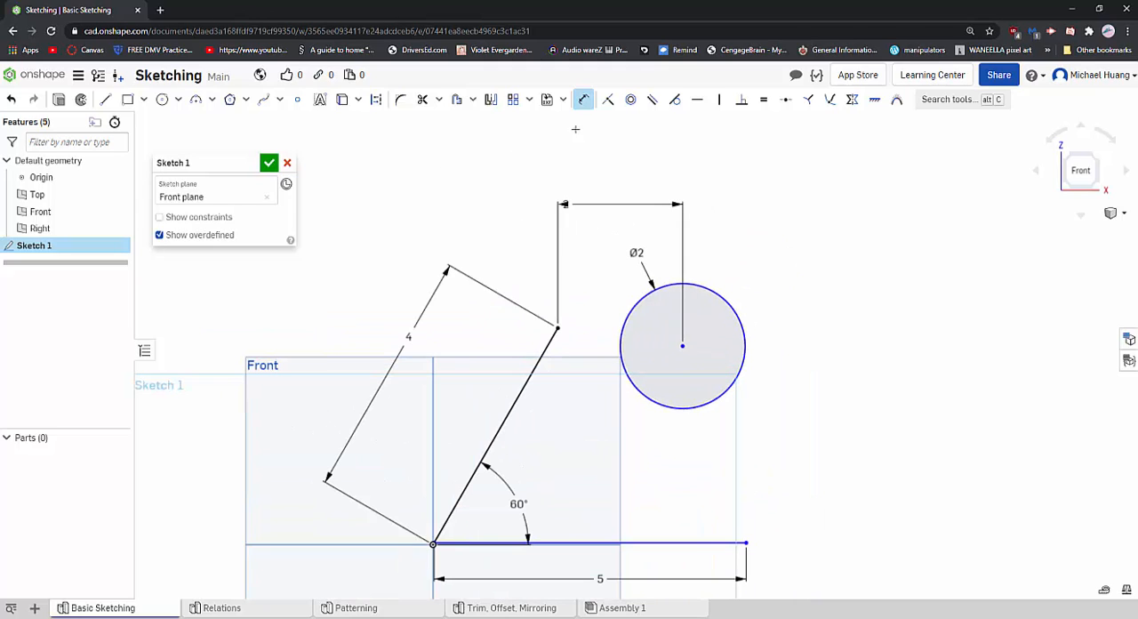
key("Escape")
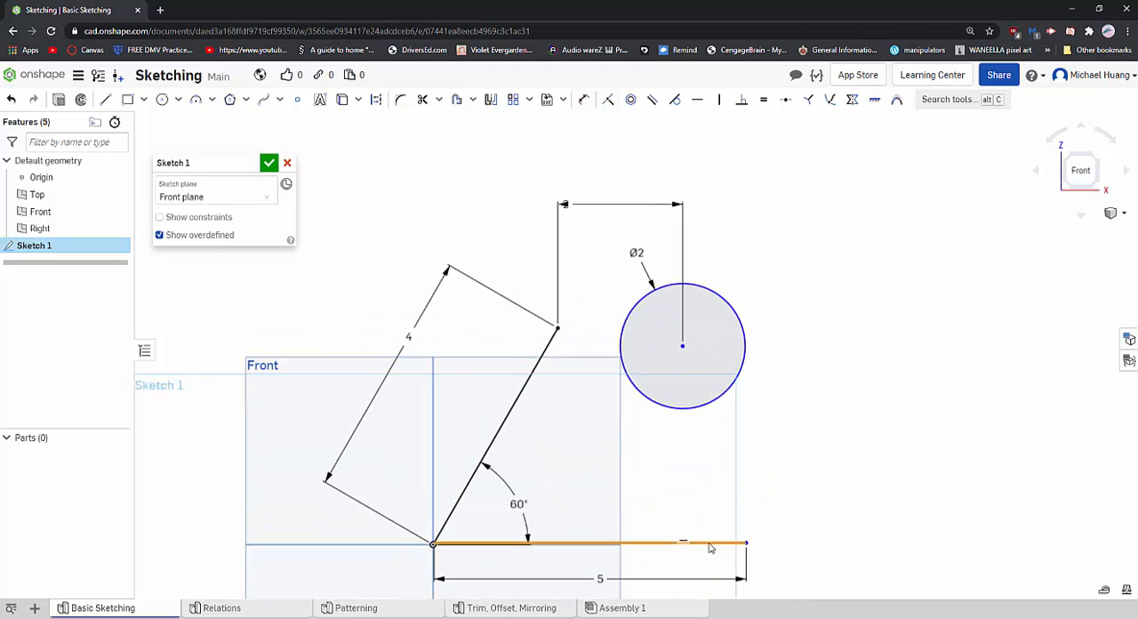
left_click(710, 542)
key("Delete")
- Draw an exactly horizontal line about 5.1 in long from the origin, ending below and slightly right of the circle
key("l")
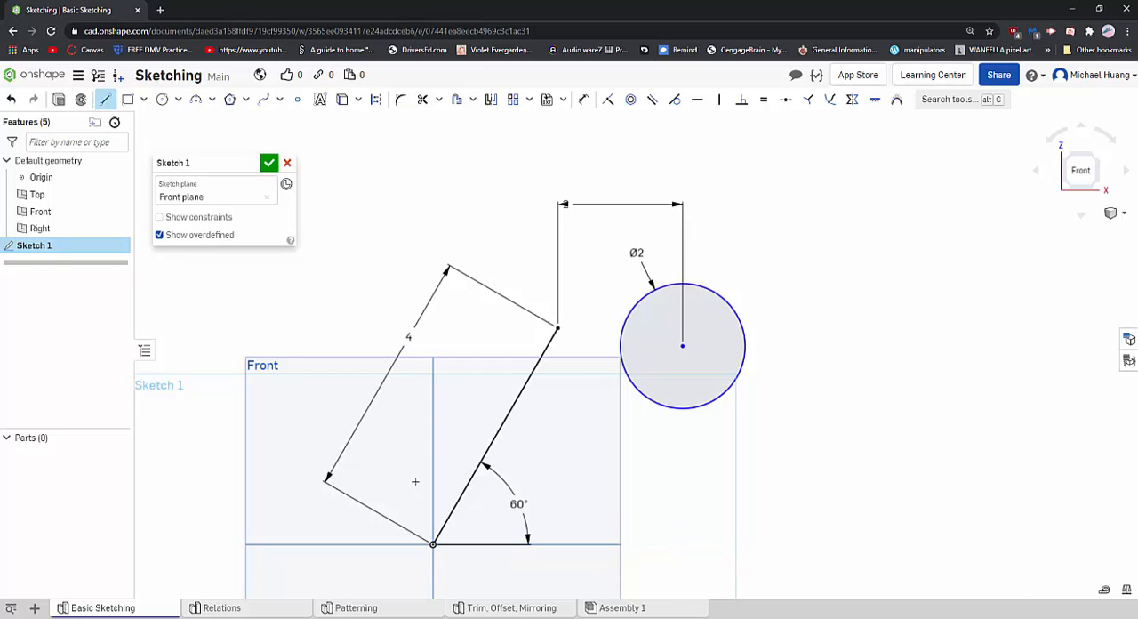
left_click(433, 544)
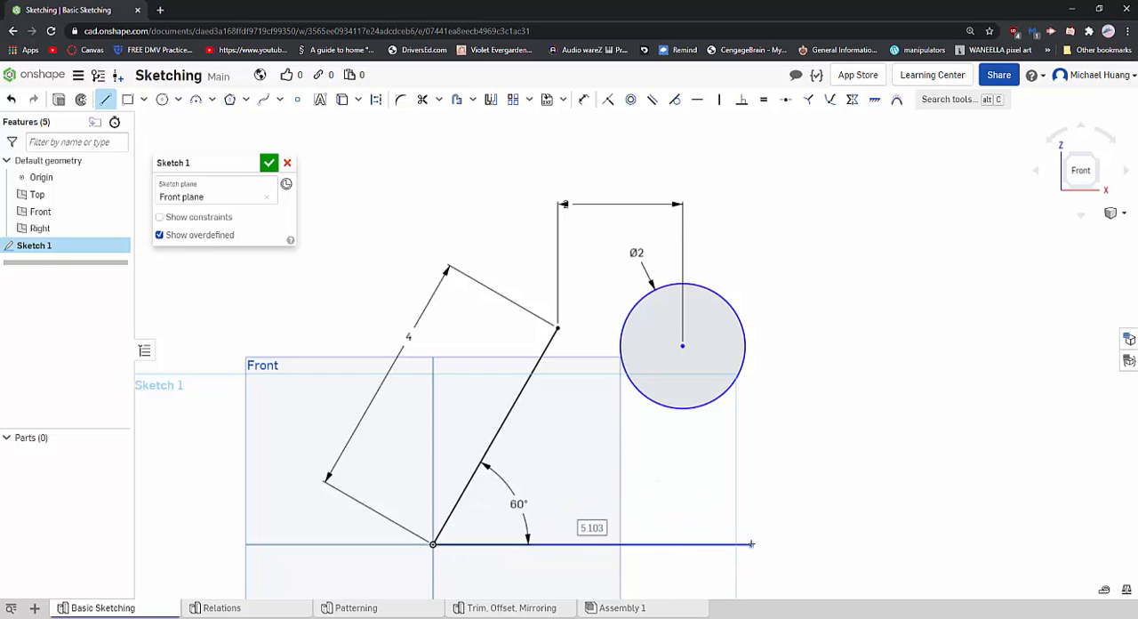
left_click(753, 544)
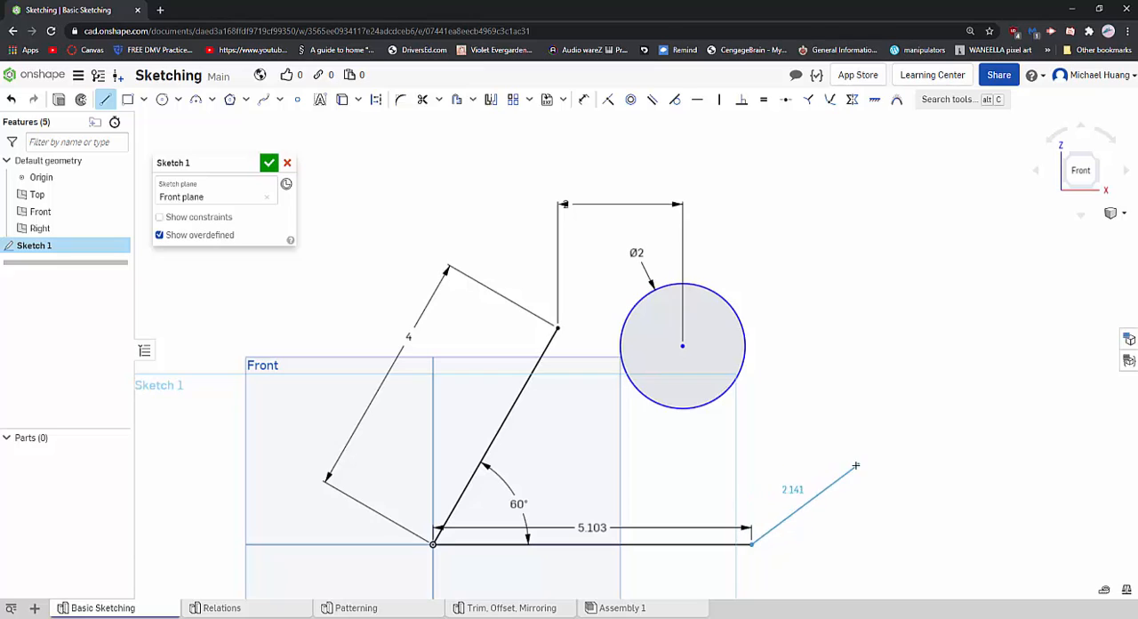
key("Escape")
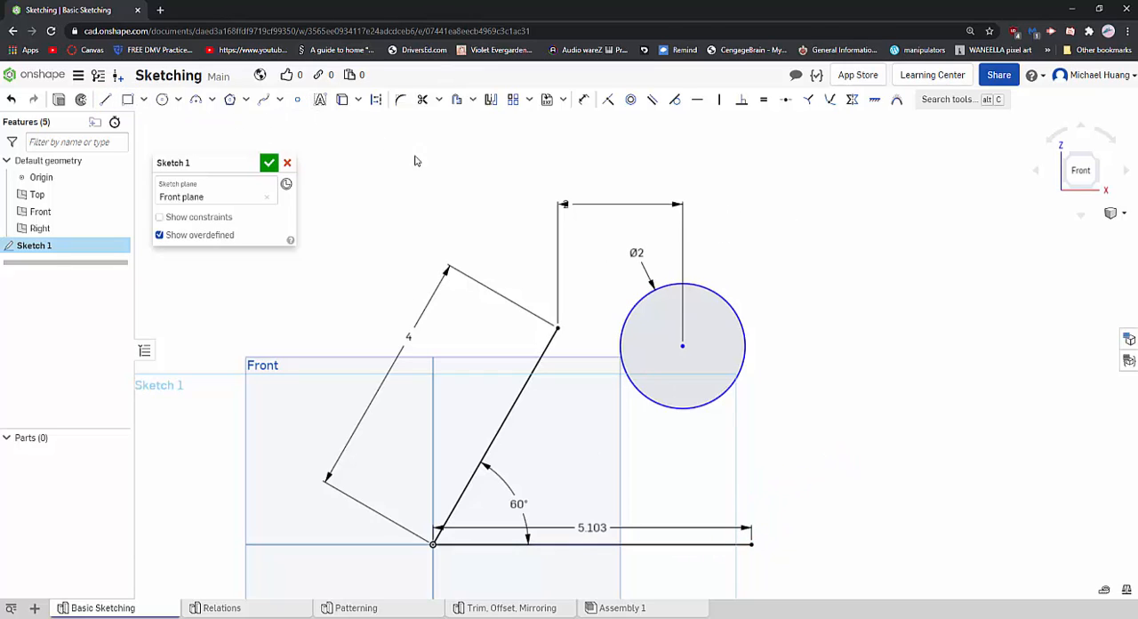
- Dimension the vertical distance between the circle's centre and the horizontal line and set it to 3 in
key("d")
left_click(694, 543)
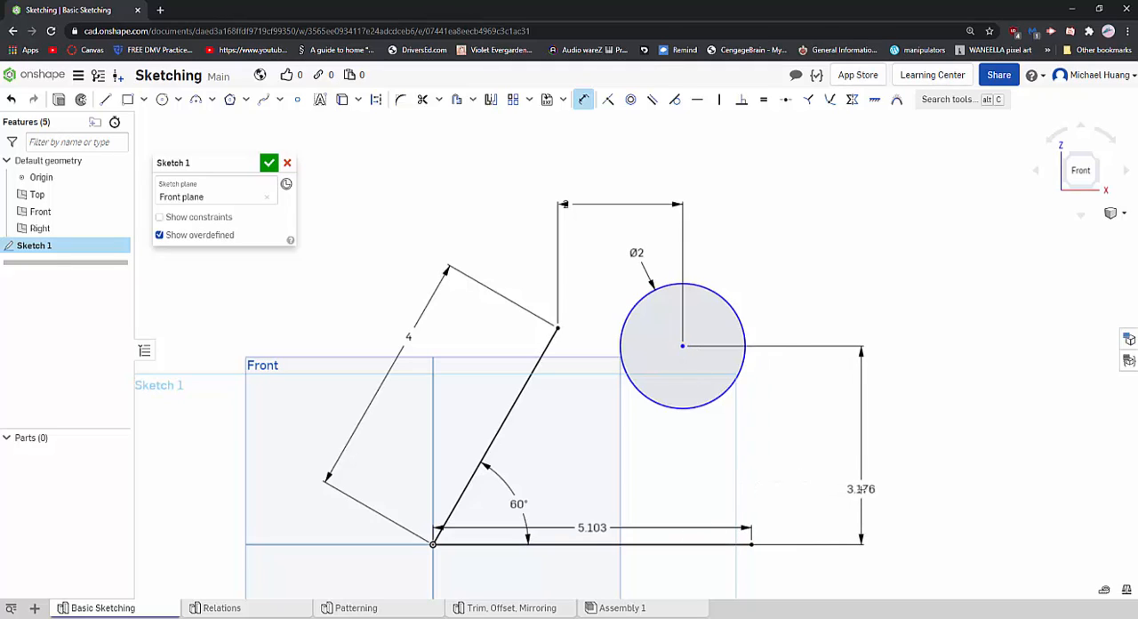
left_click(859, 301)
type("3")
key("Return")
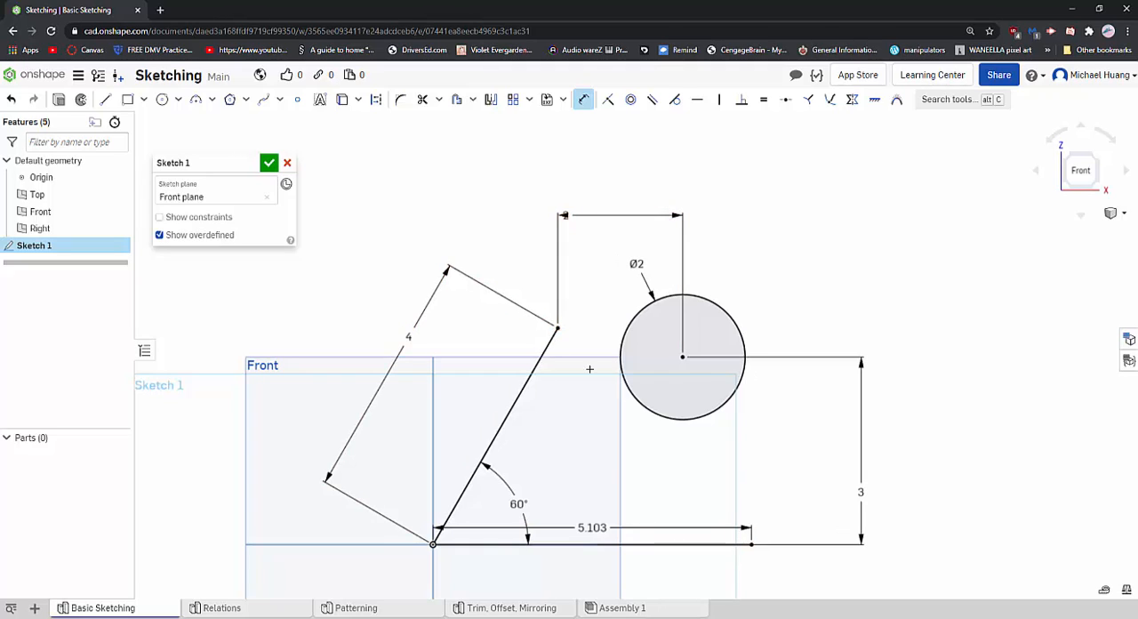
- Delete the horizontal line, the angled line, the circle and all their dimensions from the sketch
left_click(583, 98)
left_click(742, 543)
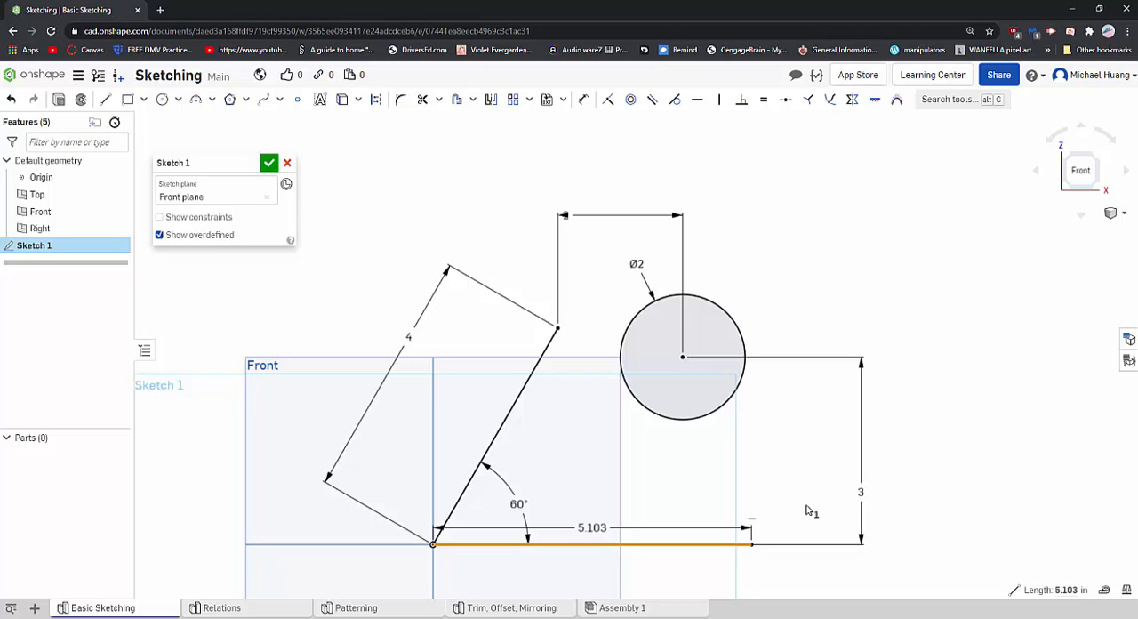
key("Delete")
mouse_move(785, 158)
left_mouse_down()
mouse_move(572, 414)
mouse_move(330, 569)
left_mouse_up()
key("Delete")
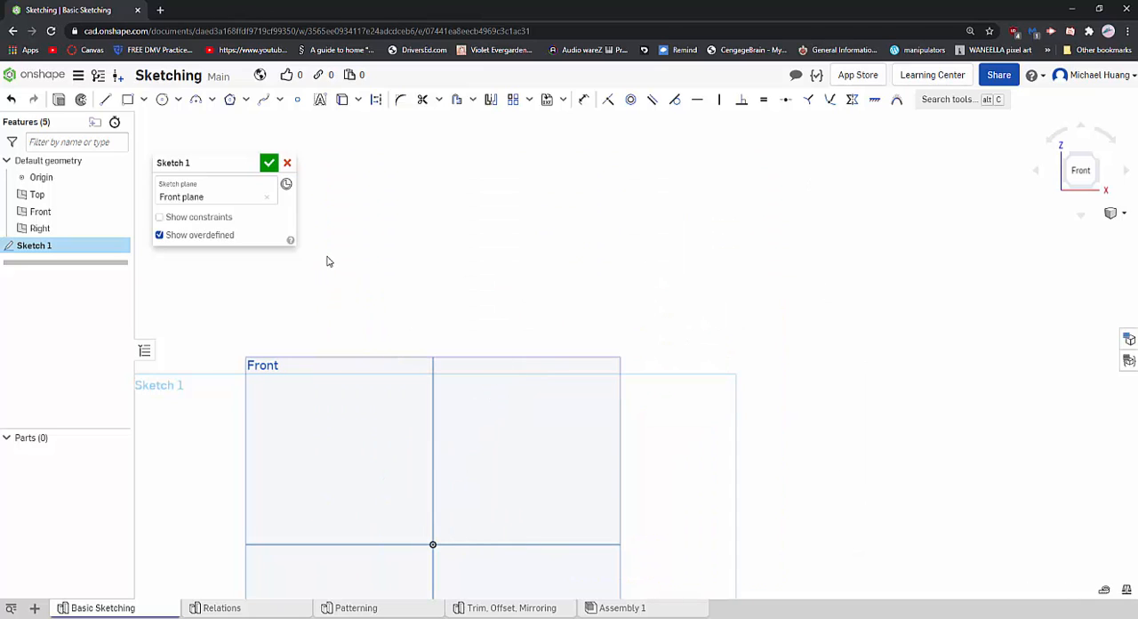